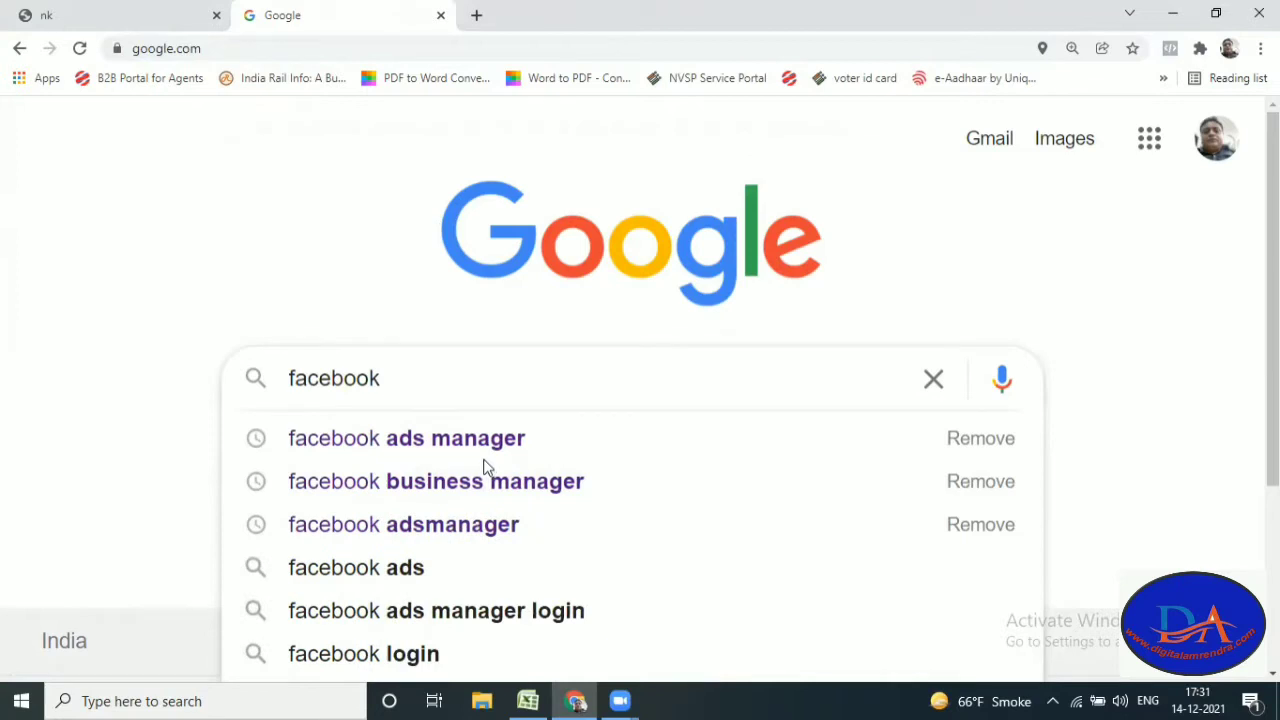
Step: Search Google for facebook ads manager and go to Ads Manager from Meta's product page
{"action": "left_click", "coordinate": [487, 440]}
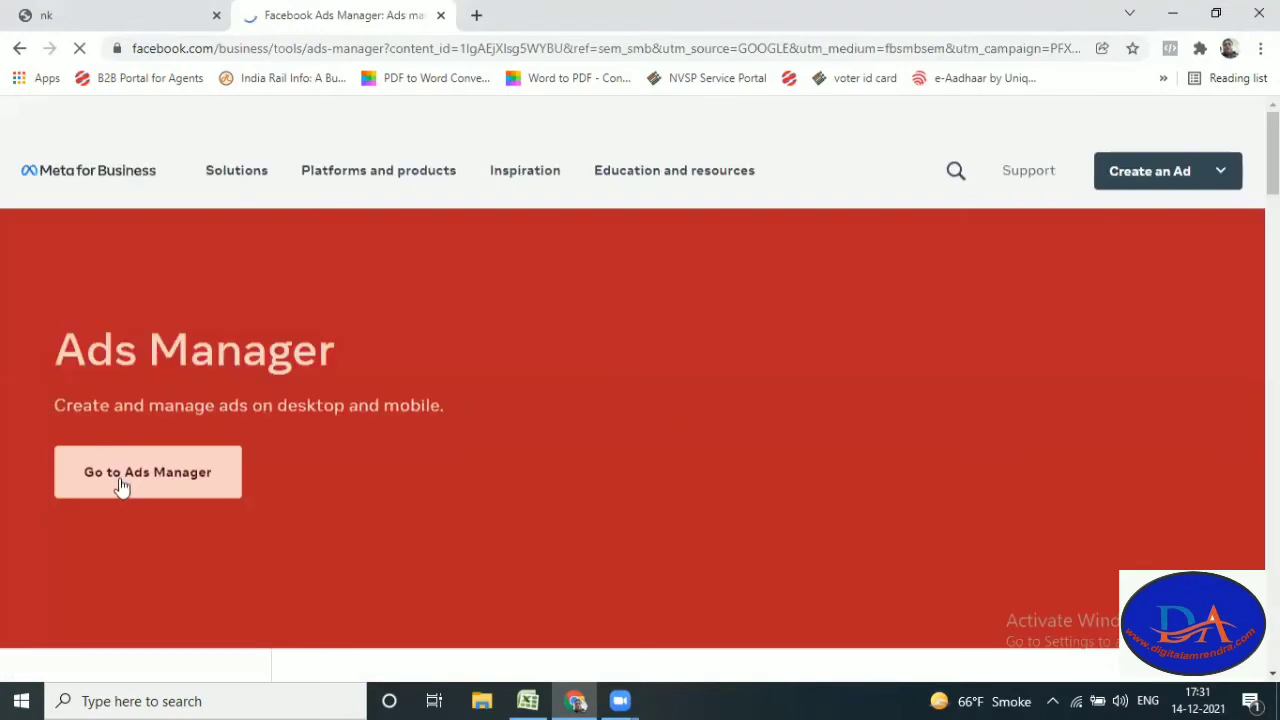
{"action": "left_click", "coordinate": [121, 485]}
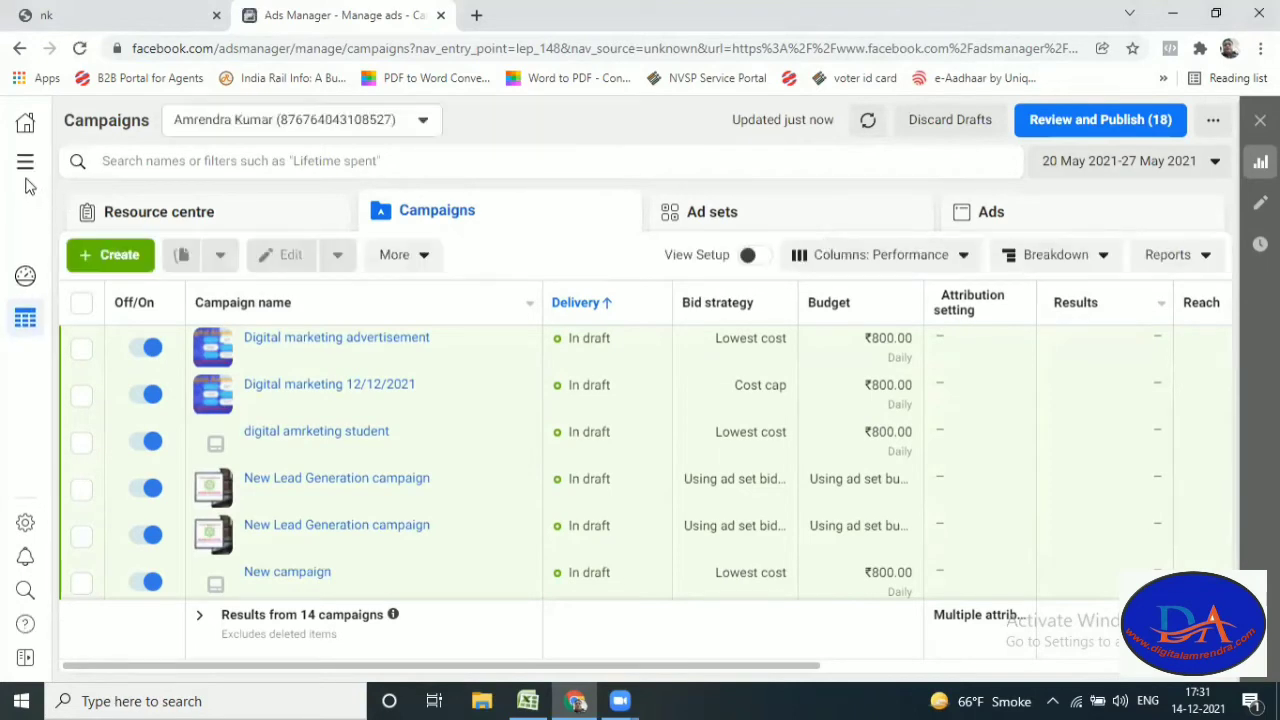
{"action": "left_click", "coordinate": [26, 166]}
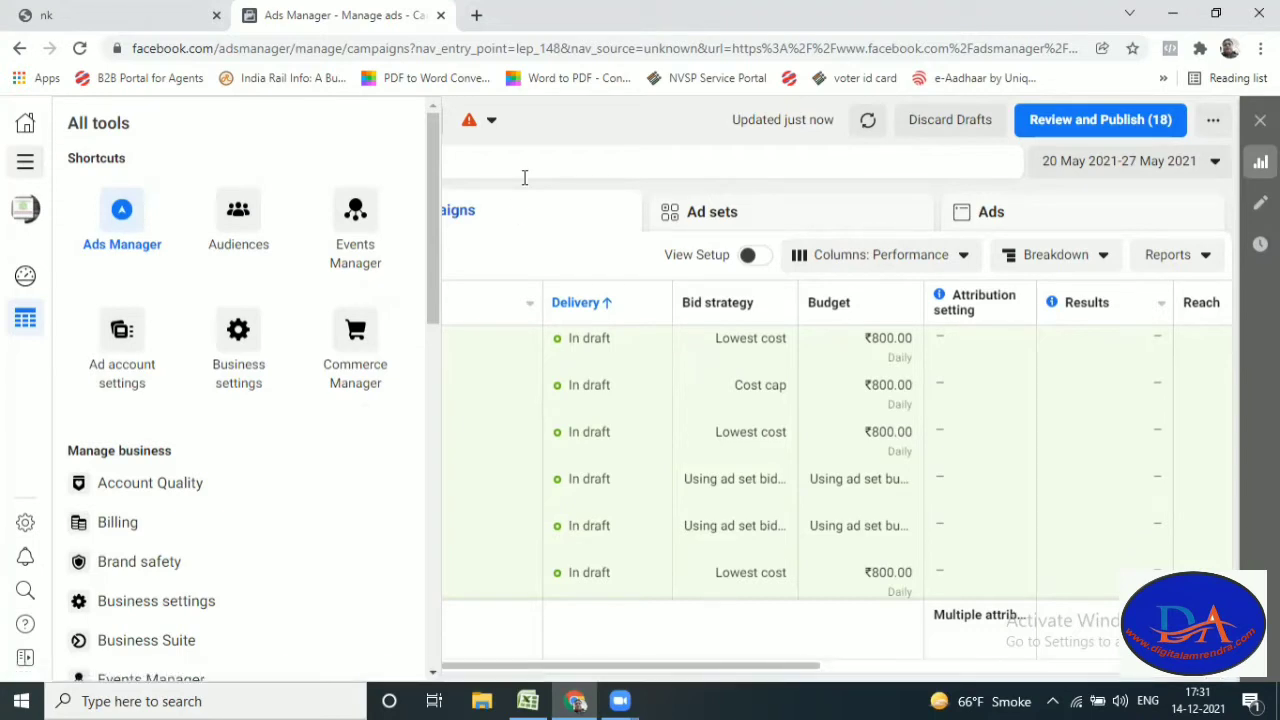
{"action": "left_click", "coordinate": [511, 177]}
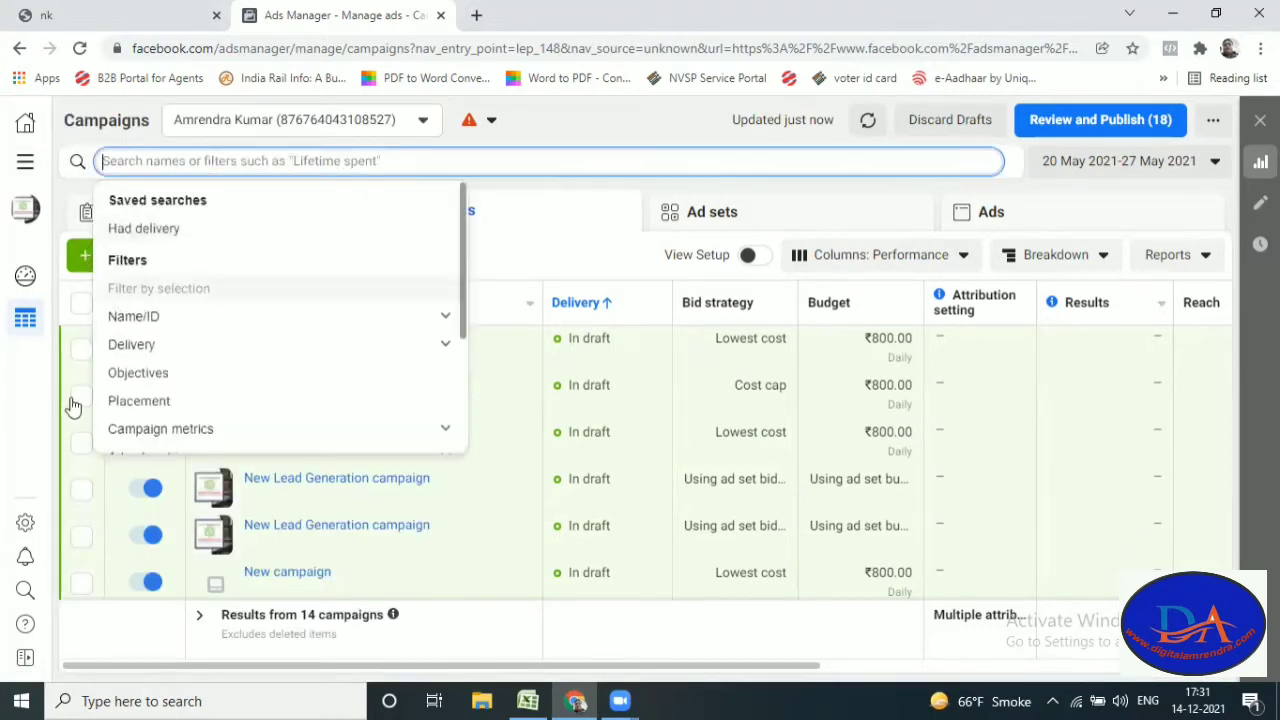
{"action": "left_click", "coordinate": [64, 290]}
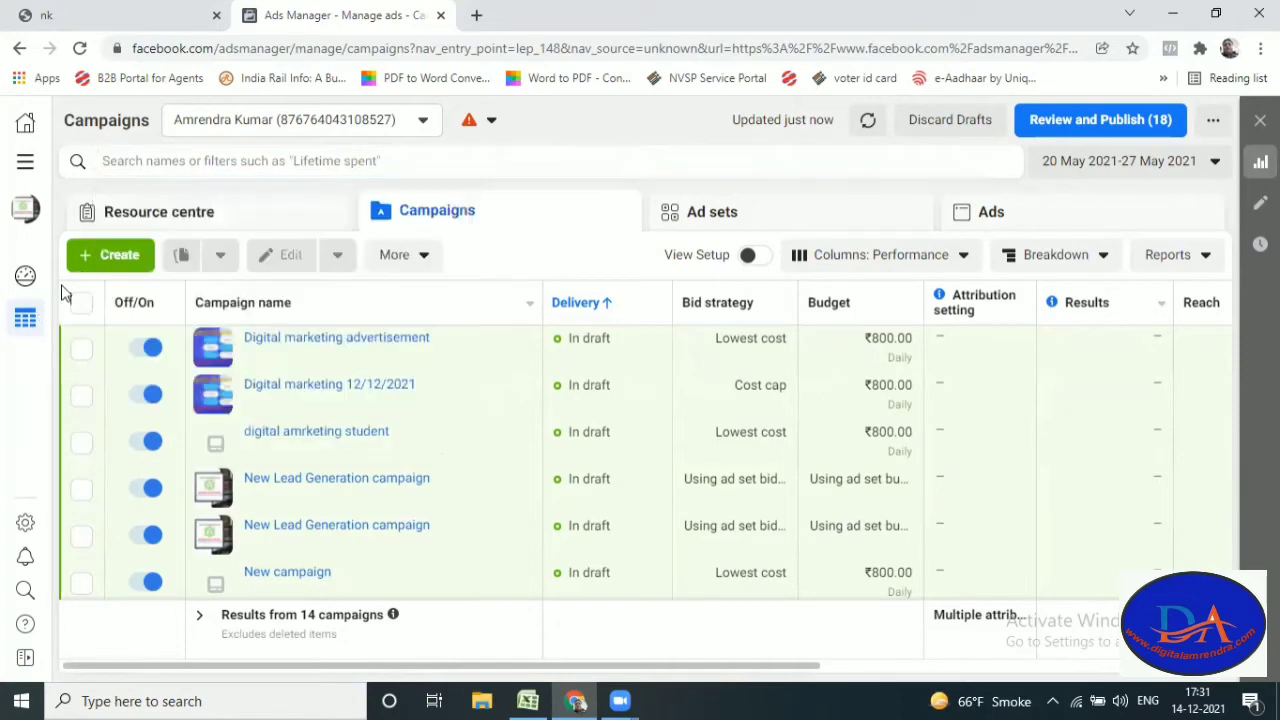
Step: Create a new campaign with the Auction buying type and the Traffic objective
{"action": "left_click", "coordinate": [110, 257]}
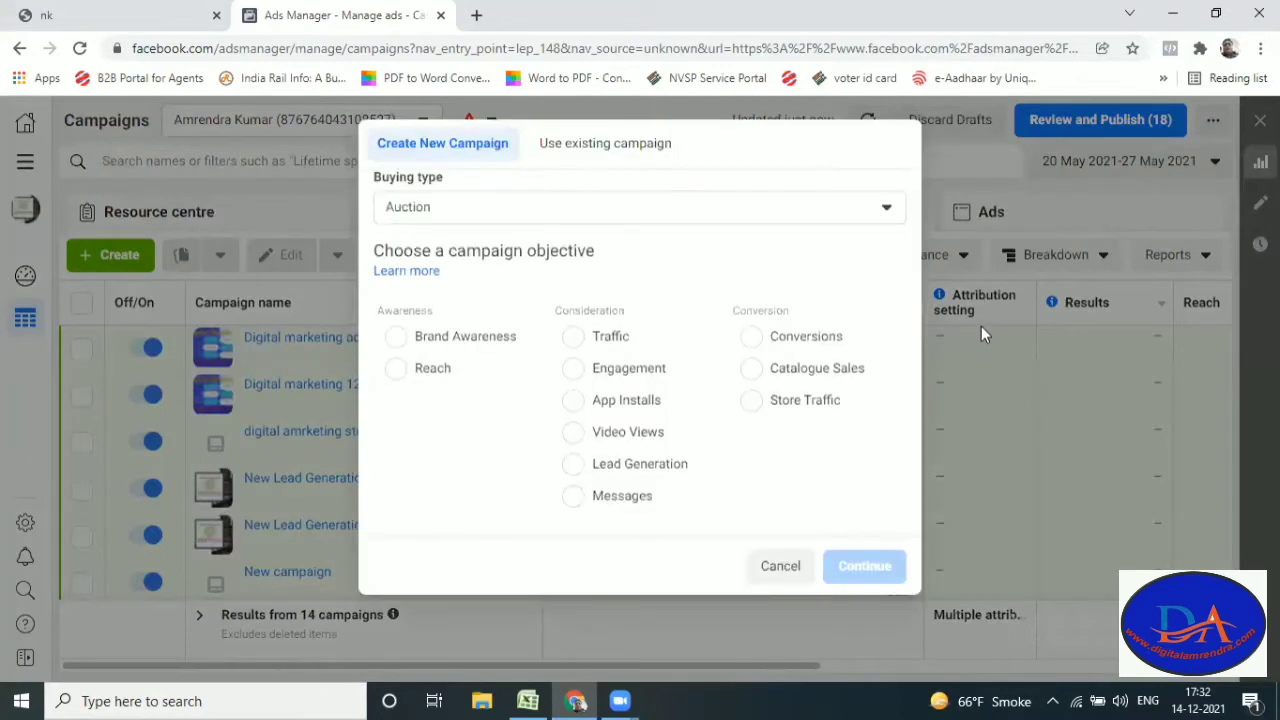
{"action": "left_click", "coordinate": [465, 232]}
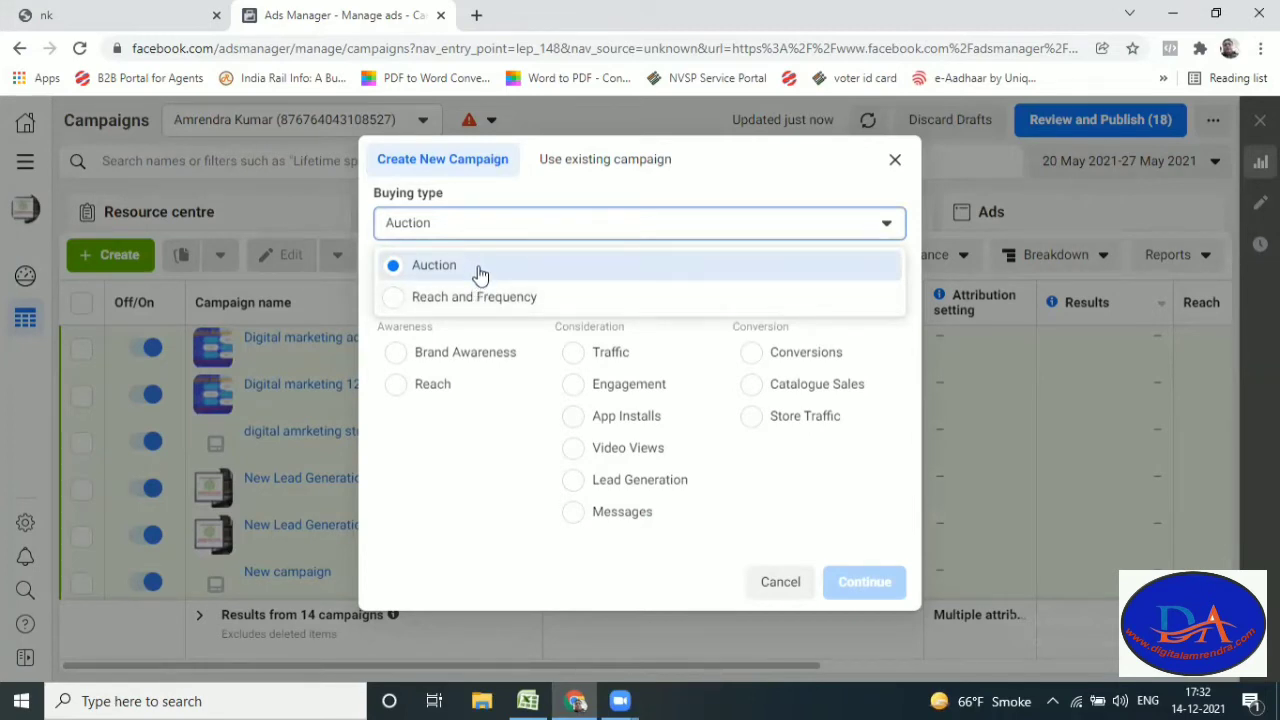
{"action": "left_click", "coordinate": [466, 506]}
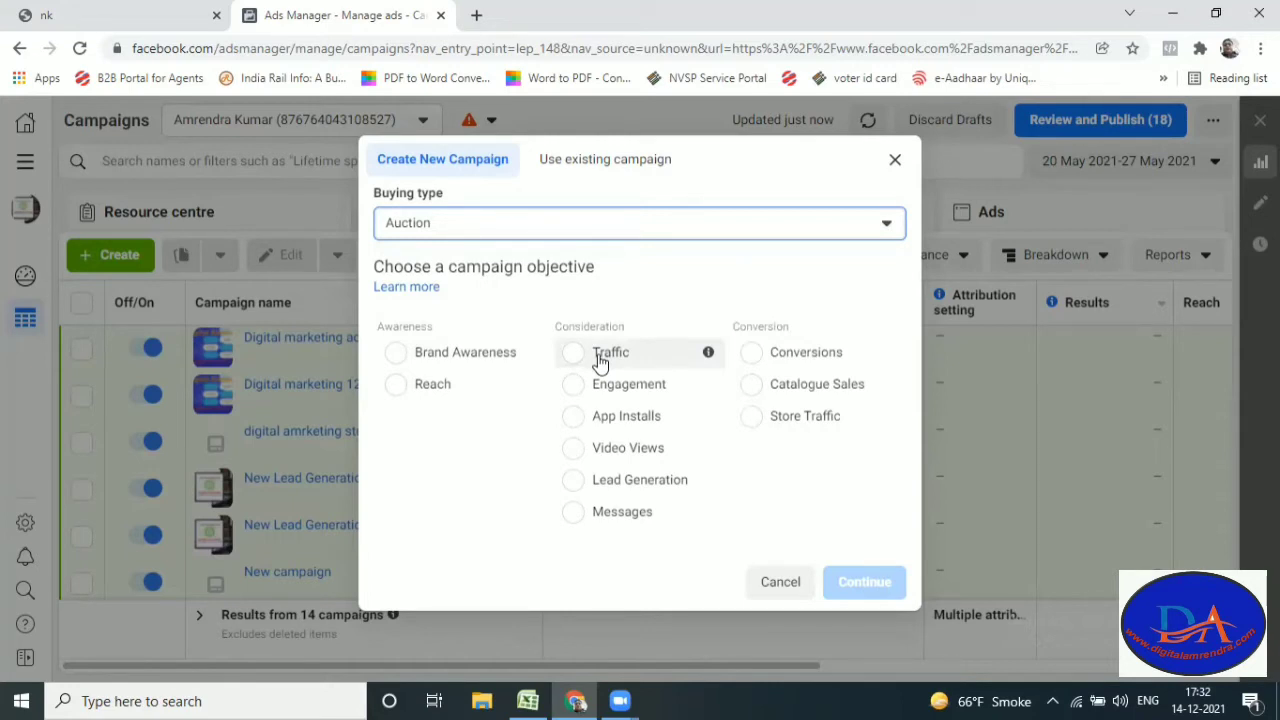
{"action": "left_click", "coordinate": [600, 358]}
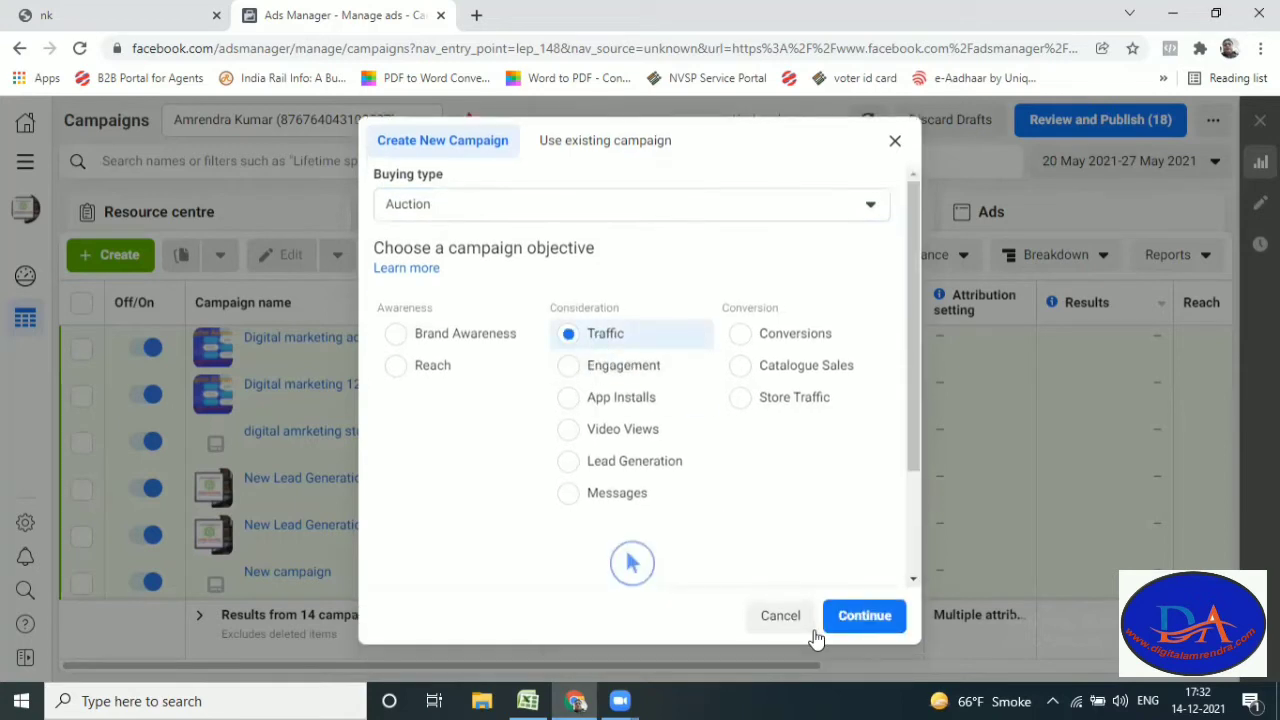
{"action": "scroll", "coordinate": [760, 420], "scroll_direction": "down", "scroll_amount": 2}
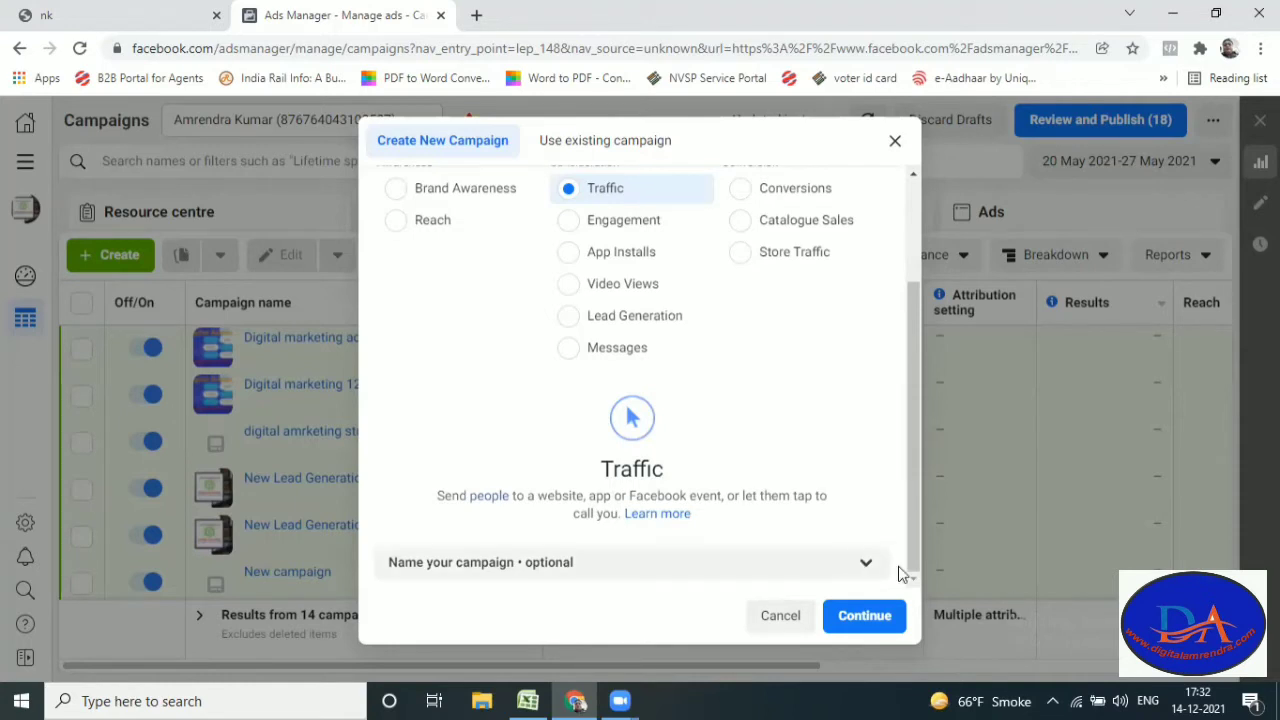
{"action": "left_click", "coordinate": [877, 618]}
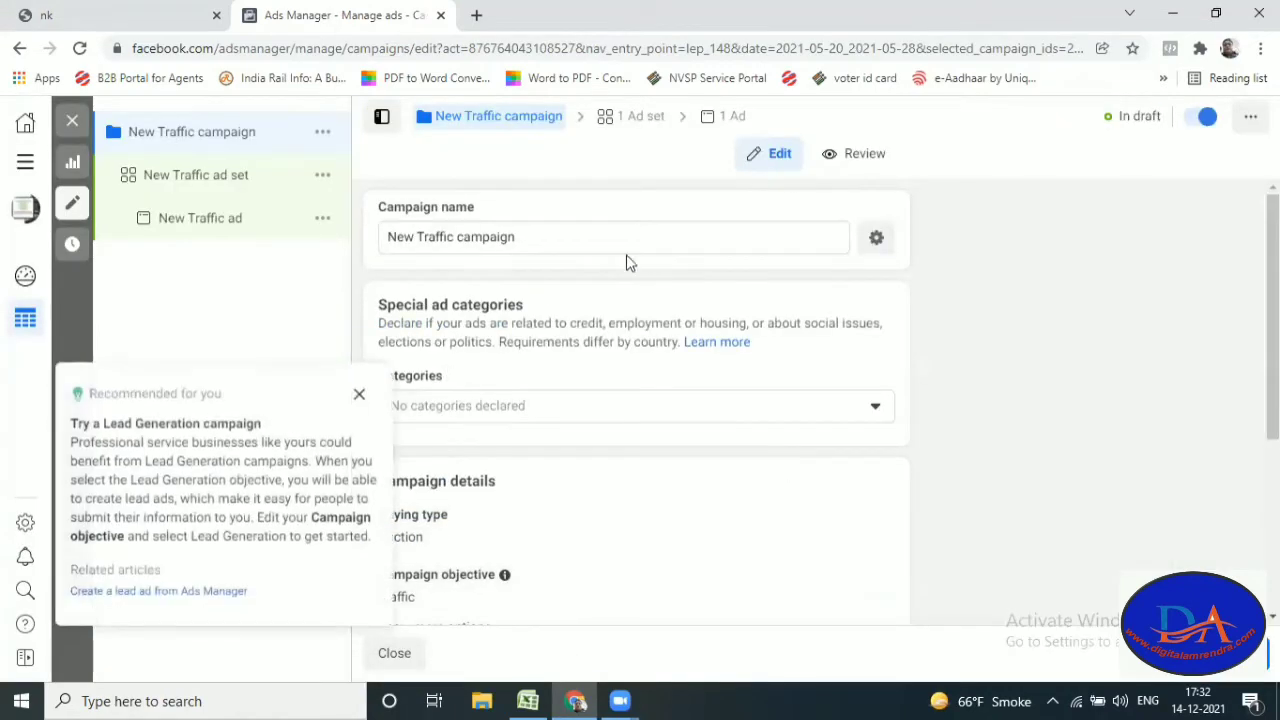
Step: Name the campaign "website traffic visitor" and dismiss the Lead Generation recommendation
{"action": "double_click", "coordinate": [543, 237]}
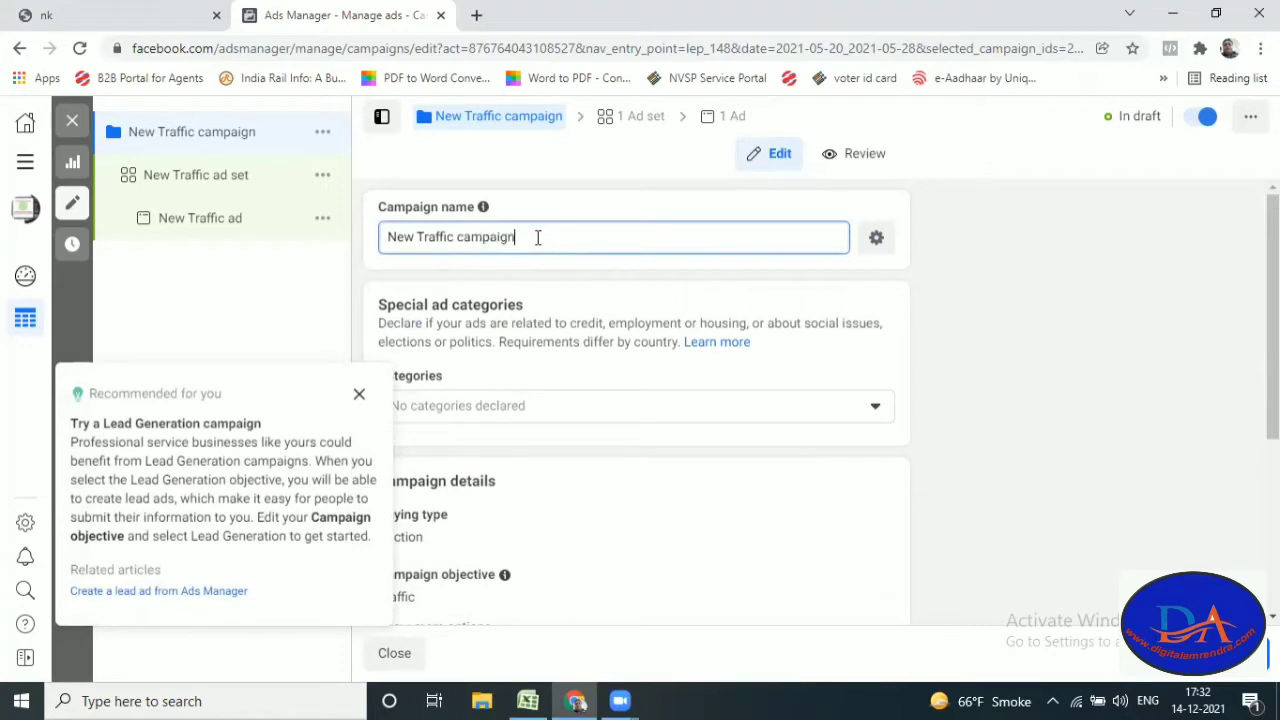
{"action": "triple_click", "coordinate": [537, 237]}
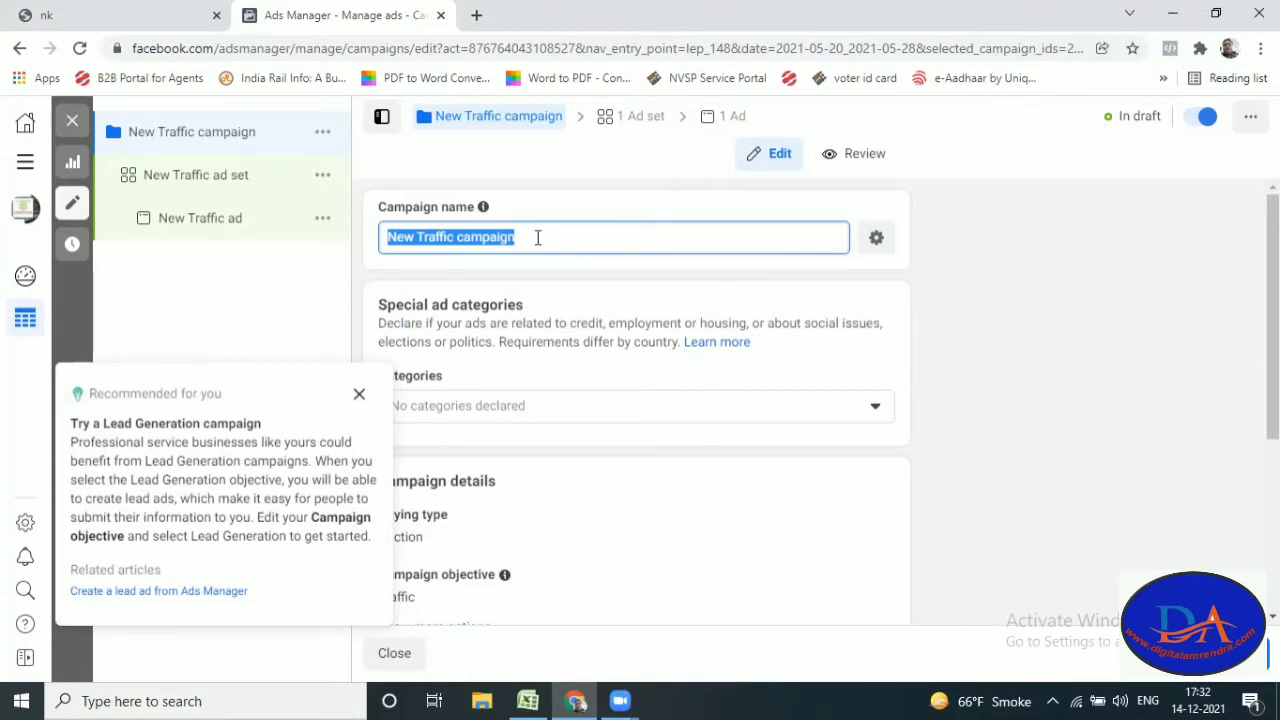
{"action": "type", "text": "we"}
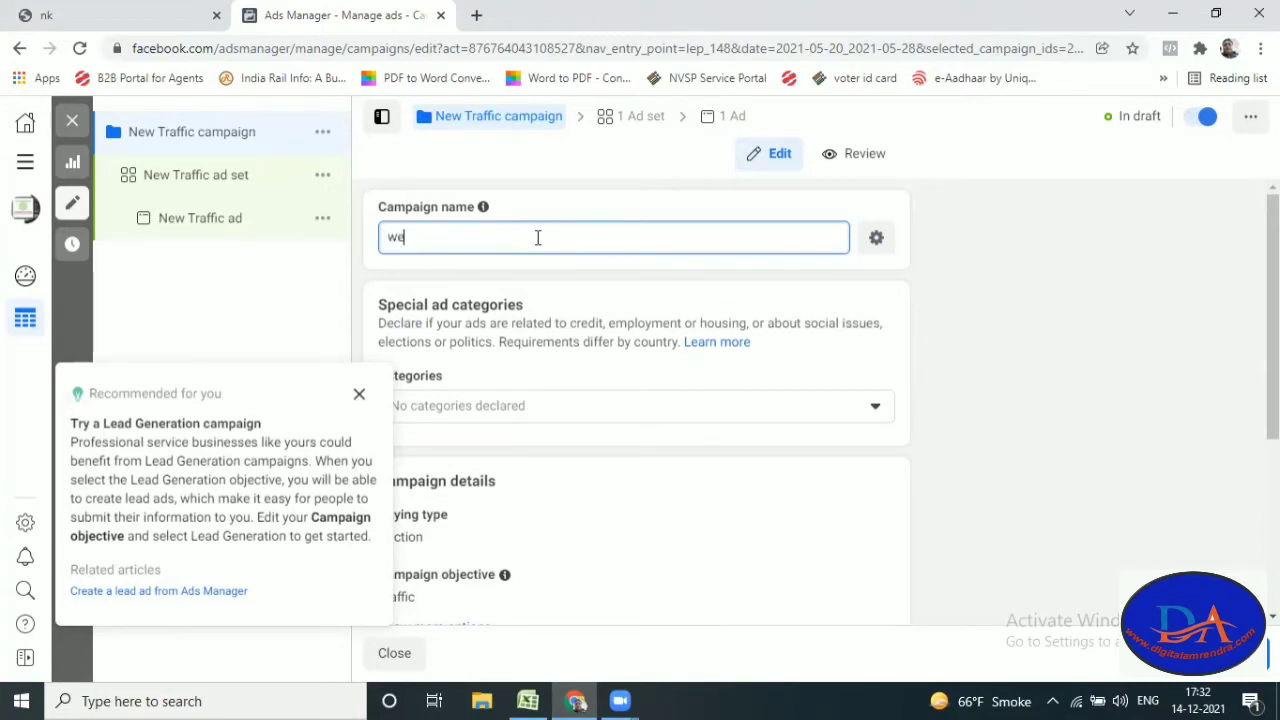
{"action": "type", "text": "bsite traffic visitor"}
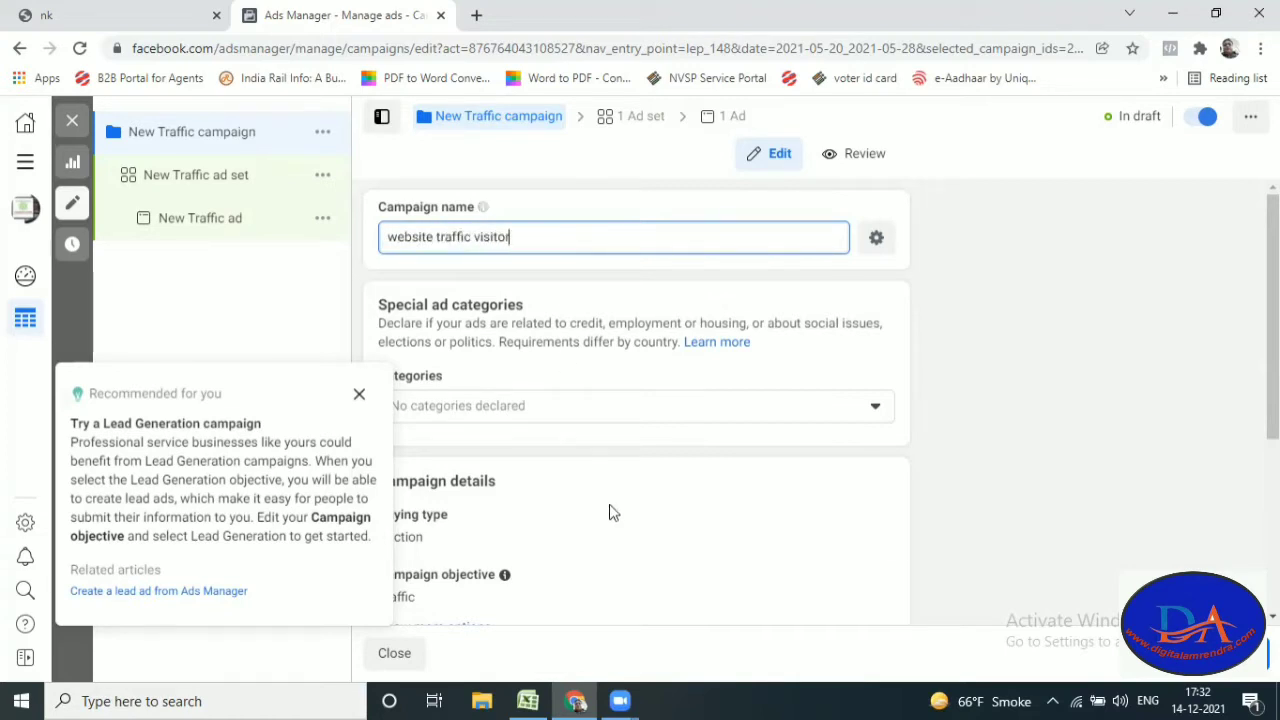
{"action": "left_click", "coordinate": [358, 394]}
Step: Turn on campaign budget optimisation with a daily budget of ₹500.00 and continue to the ad set
{"action": "scroll", "coordinate": [660, 505], "scroll_direction": "down", "scroll_amount": 1}
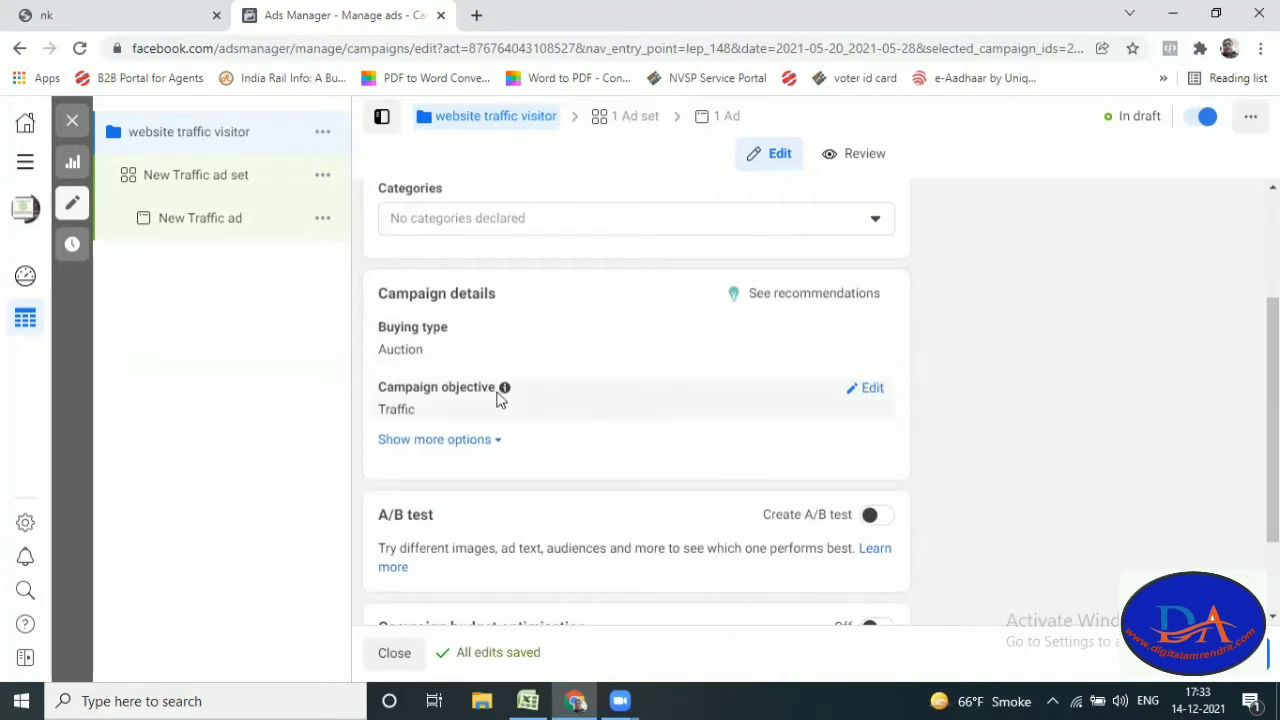
{"action": "scroll", "coordinate": [494, 408], "scroll_direction": "down", "scroll_amount": 2}
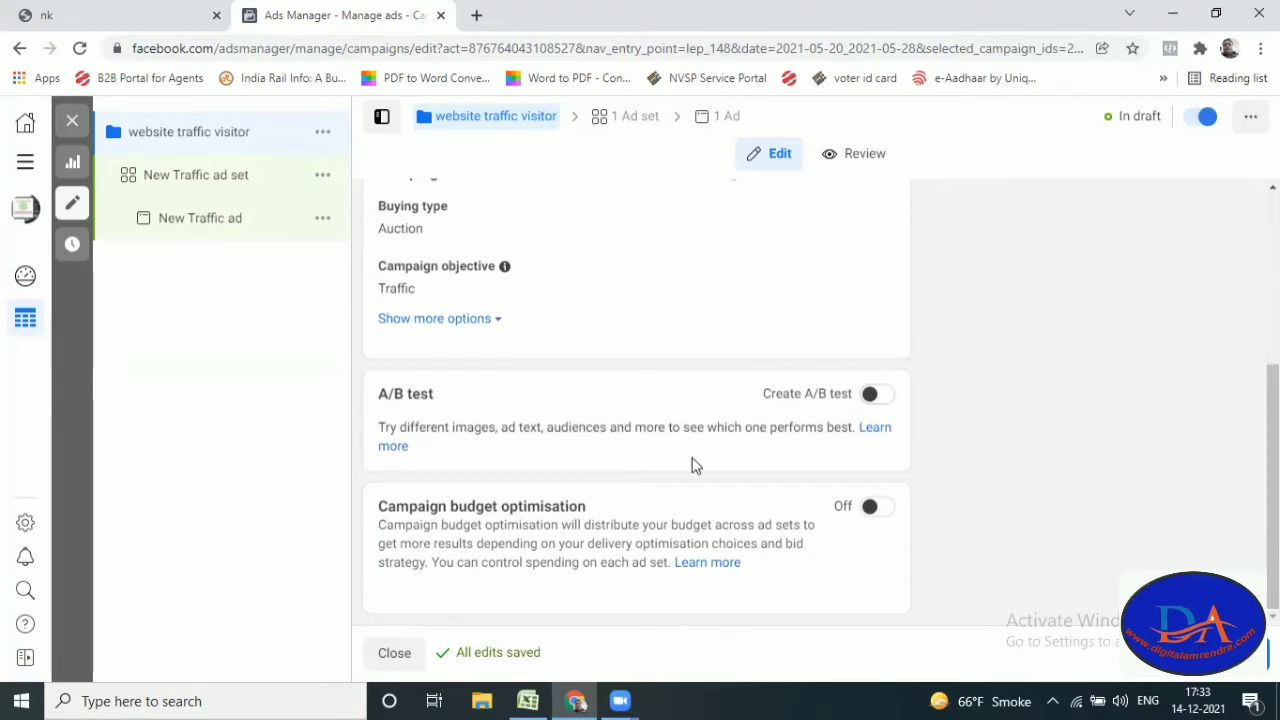
{"action": "left_click", "coordinate": [886, 509]}
{"action": "scroll", "coordinate": [873, 441], "scroll_direction": "down", "scroll_amount": 2}
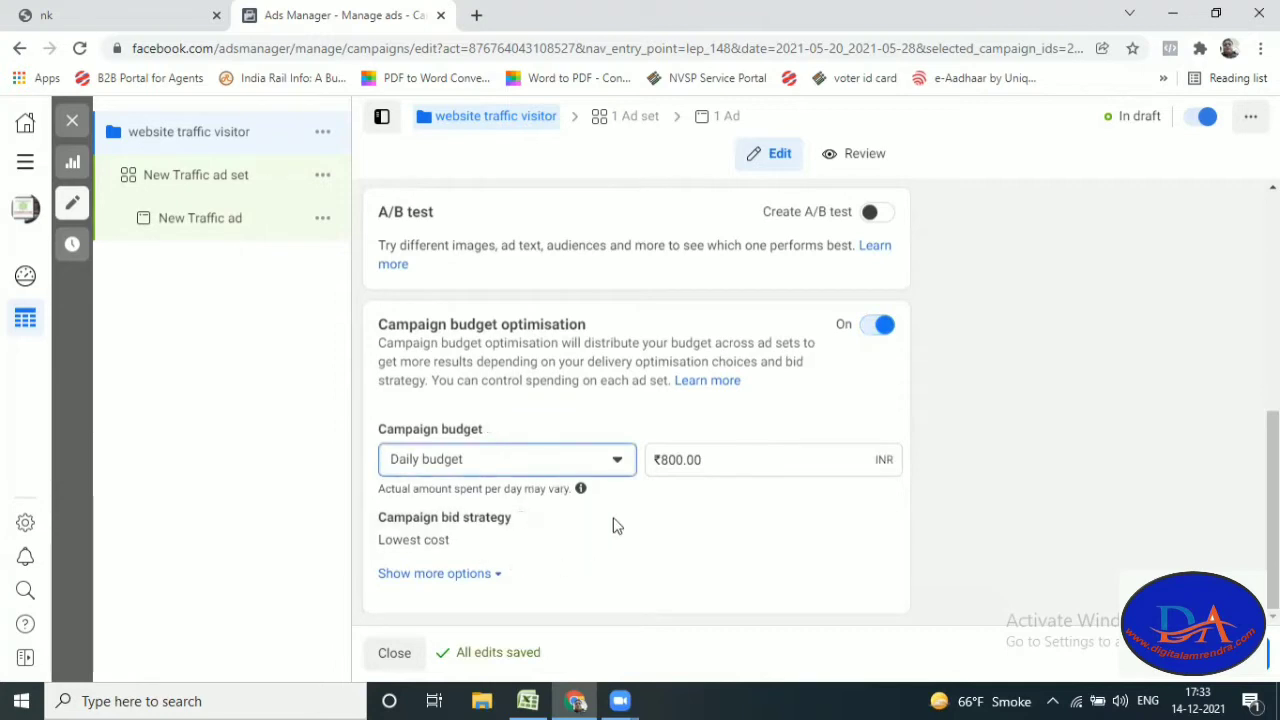
{"action": "left_click", "coordinate": [662, 460]}
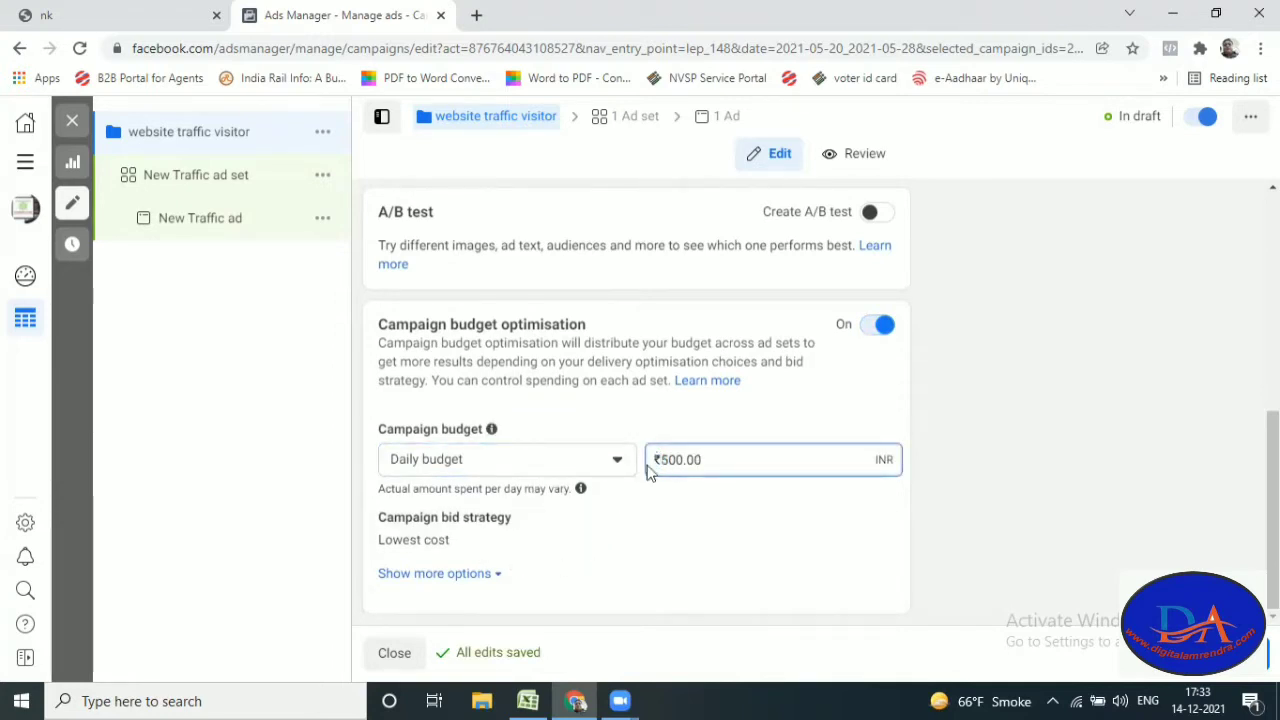
{"action": "left_click", "coordinate": [857, 516]}
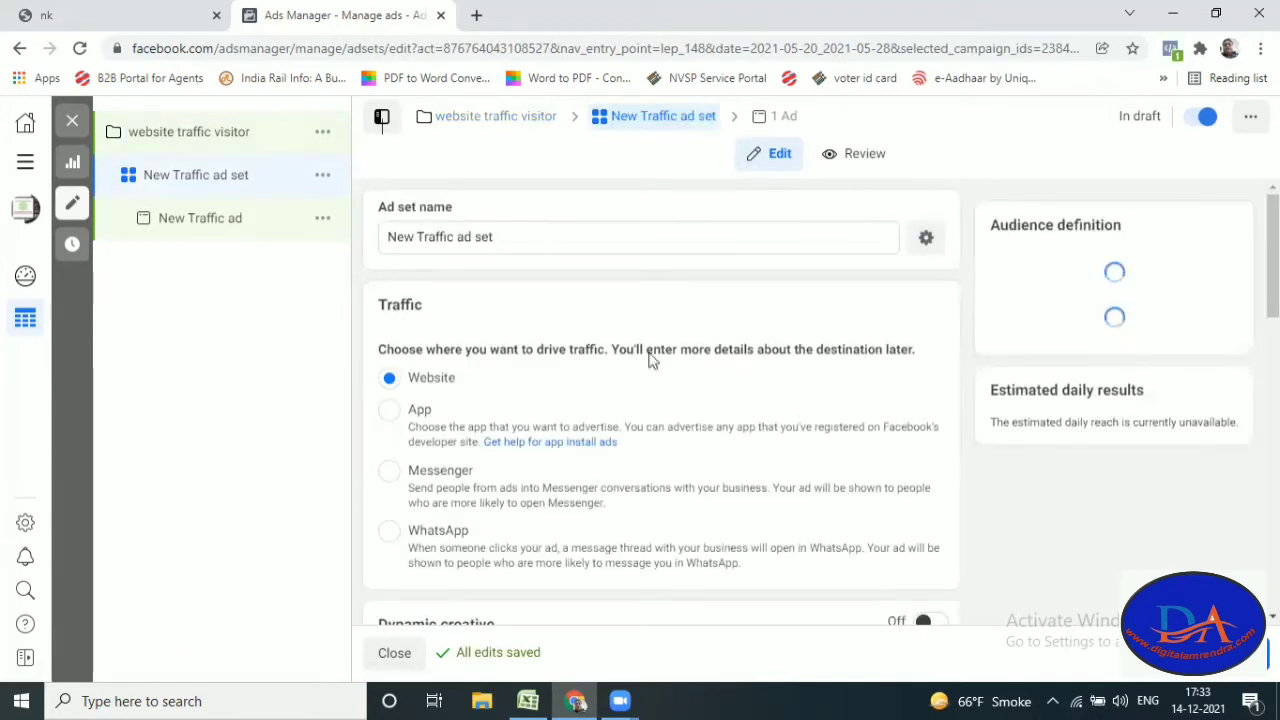
Step: Review the ad set's name, traffic destination, dynamic creative, ad delivery optimisation choices and schedule
{"action": "triple_click", "coordinate": [466, 236]}
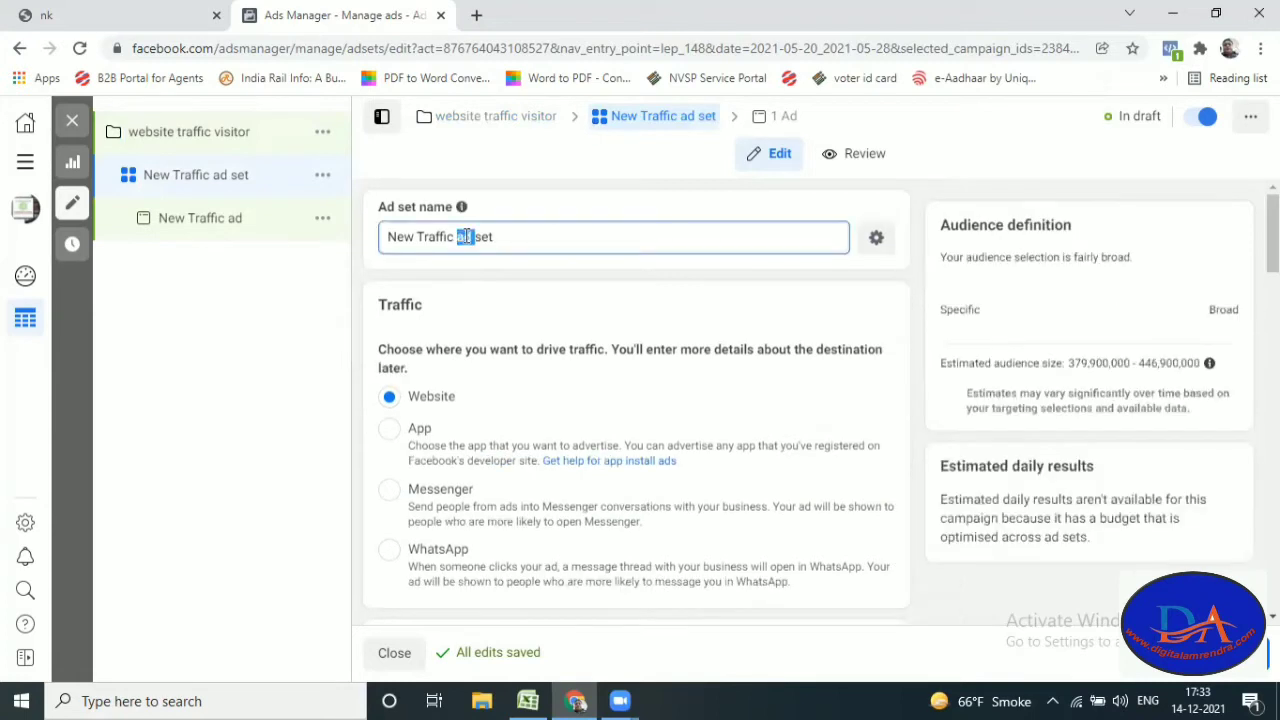
{"action": "scroll", "coordinate": [626, 244], "scroll_direction": "down", "scroll_amount": 1}
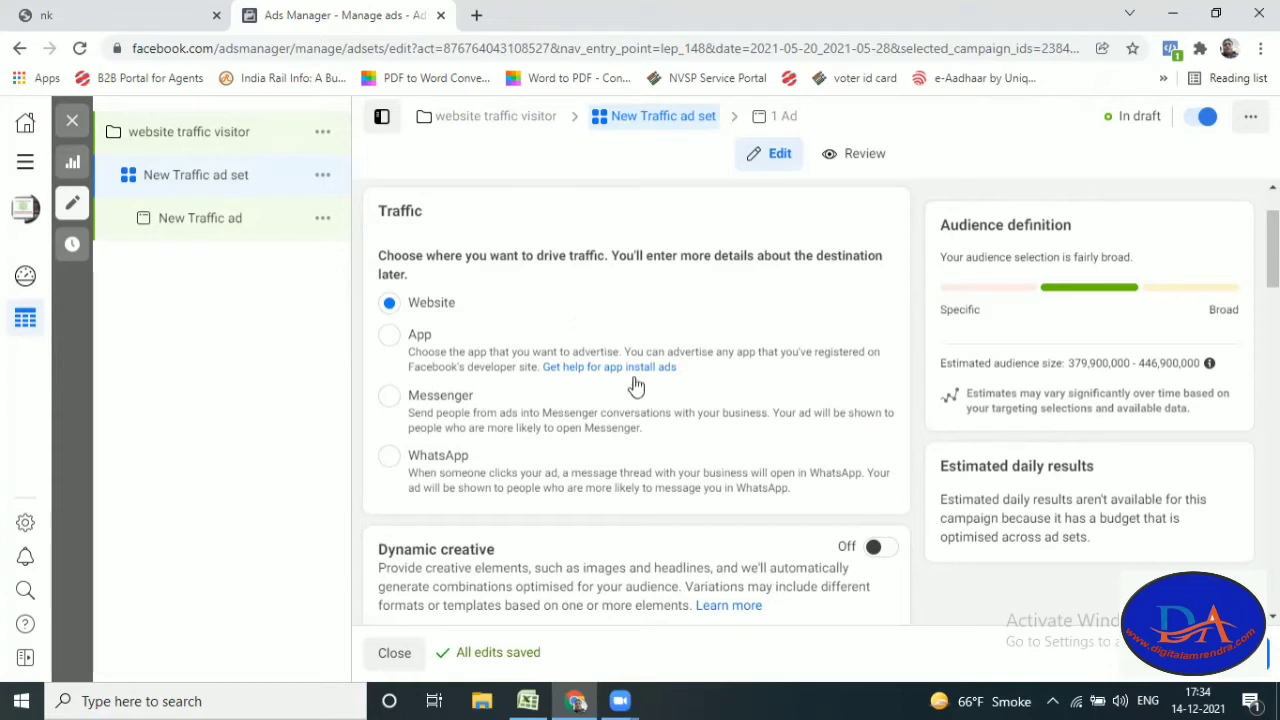
{"action": "scroll", "coordinate": [635, 385], "scroll_direction": "down", "scroll_amount": 1}
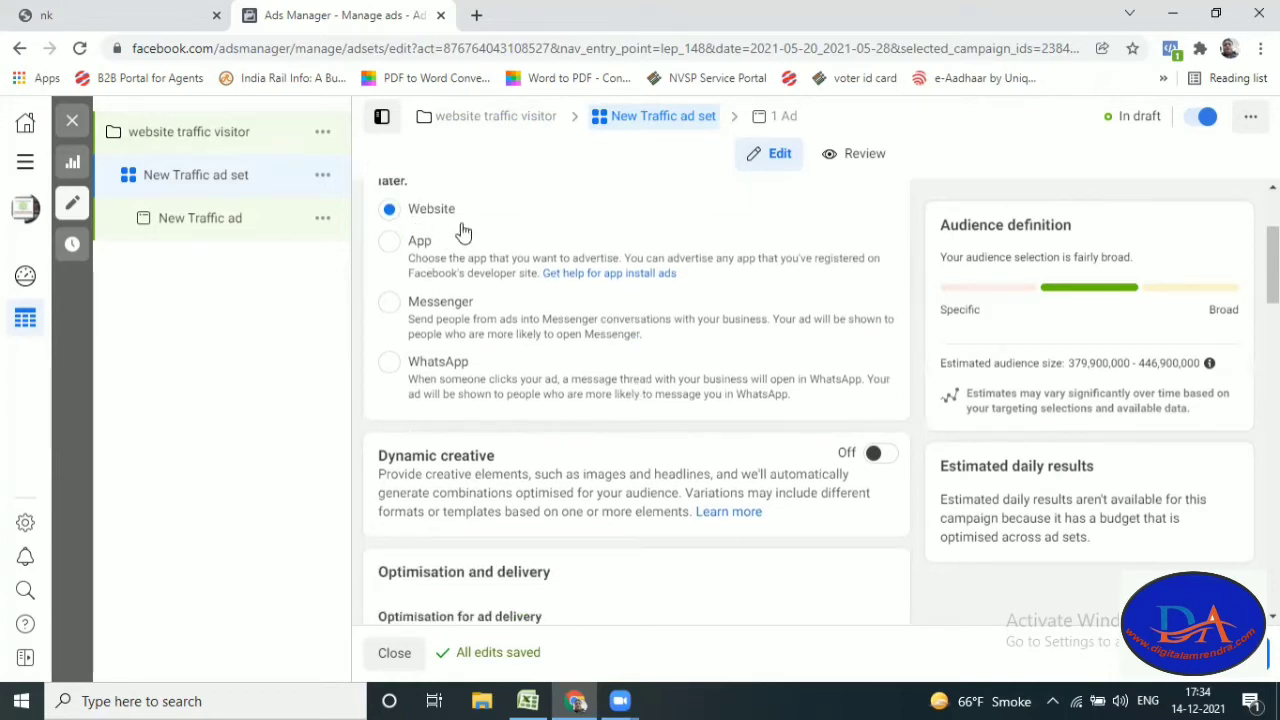
{"action": "scroll", "coordinate": [577, 293], "scroll_direction": "down", "scroll_amount": 3}
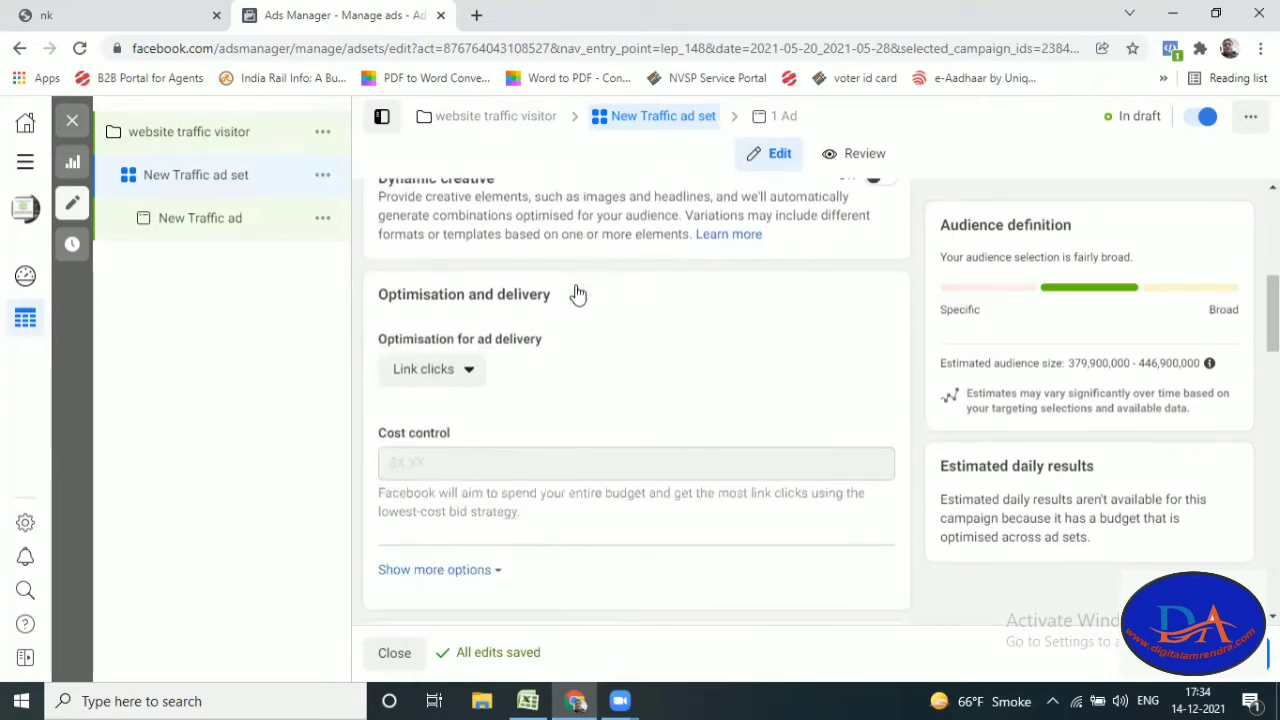
{"action": "scroll", "coordinate": [775, 350], "scroll_direction": "up", "scroll_amount": 1}
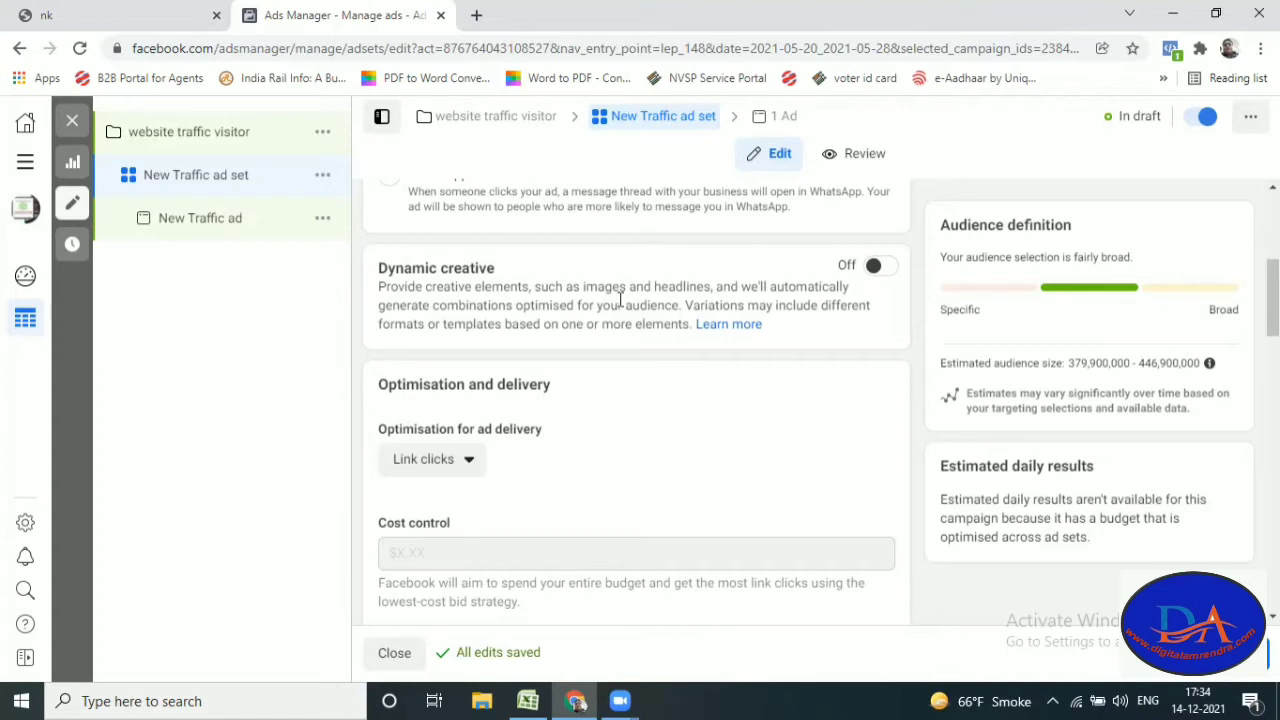
{"action": "scroll", "coordinate": [621, 300], "scroll_direction": "down", "scroll_amount": 2}
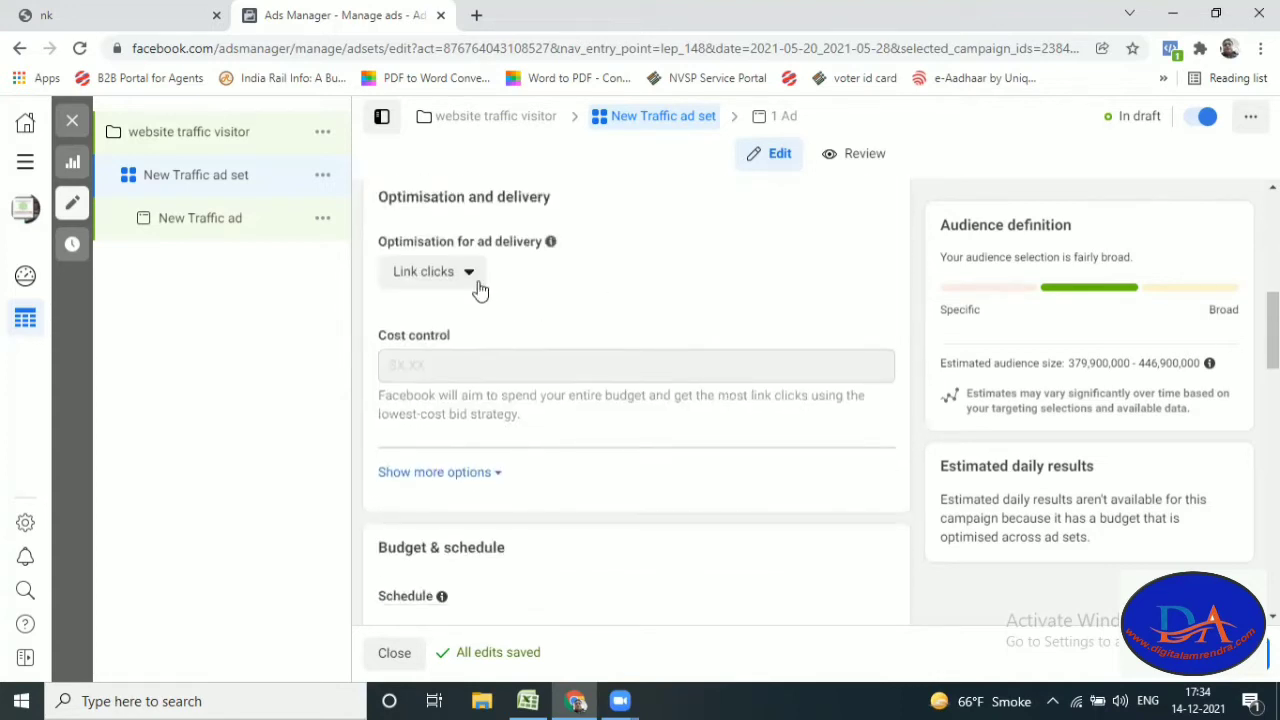
{"action": "left_click", "coordinate": [467, 276]}
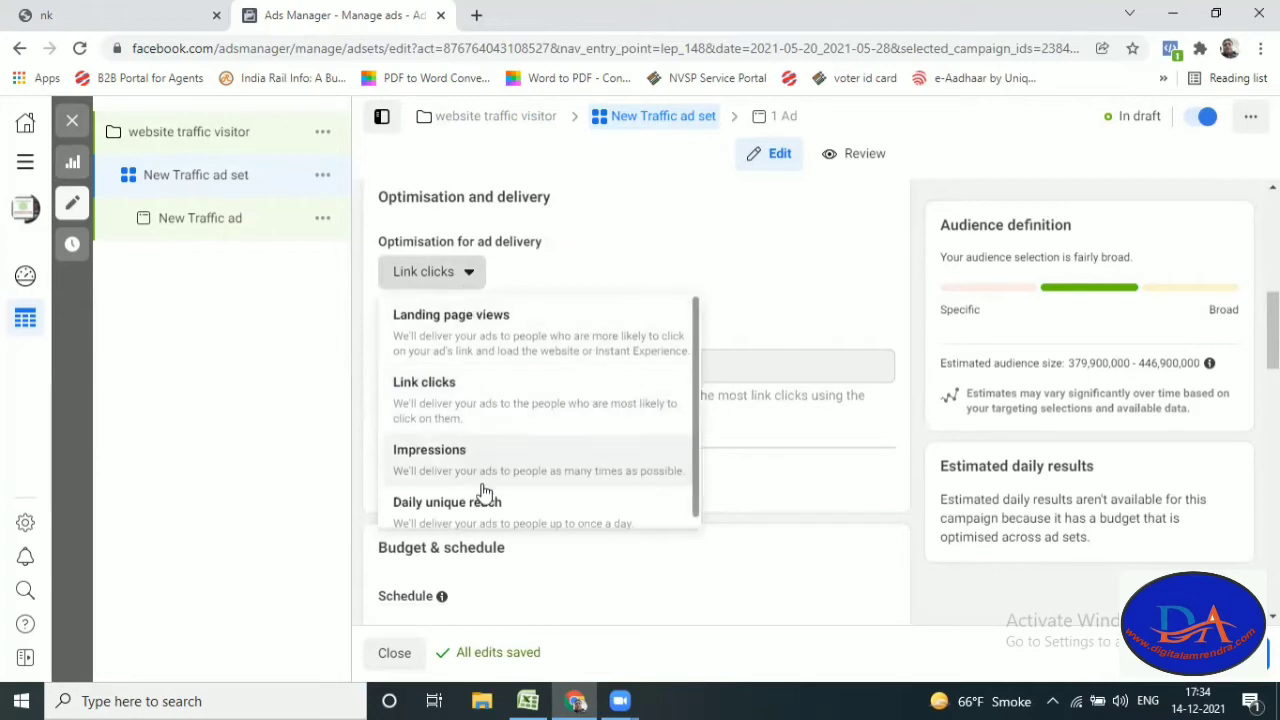
{"action": "scroll", "coordinate": [503, 512], "scroll_direction": "down", "scroll_amount": 1}
{"action": "scroll", "coordinate": [519, 327], "scroll_direction": "up", "scroll_amount": 1}
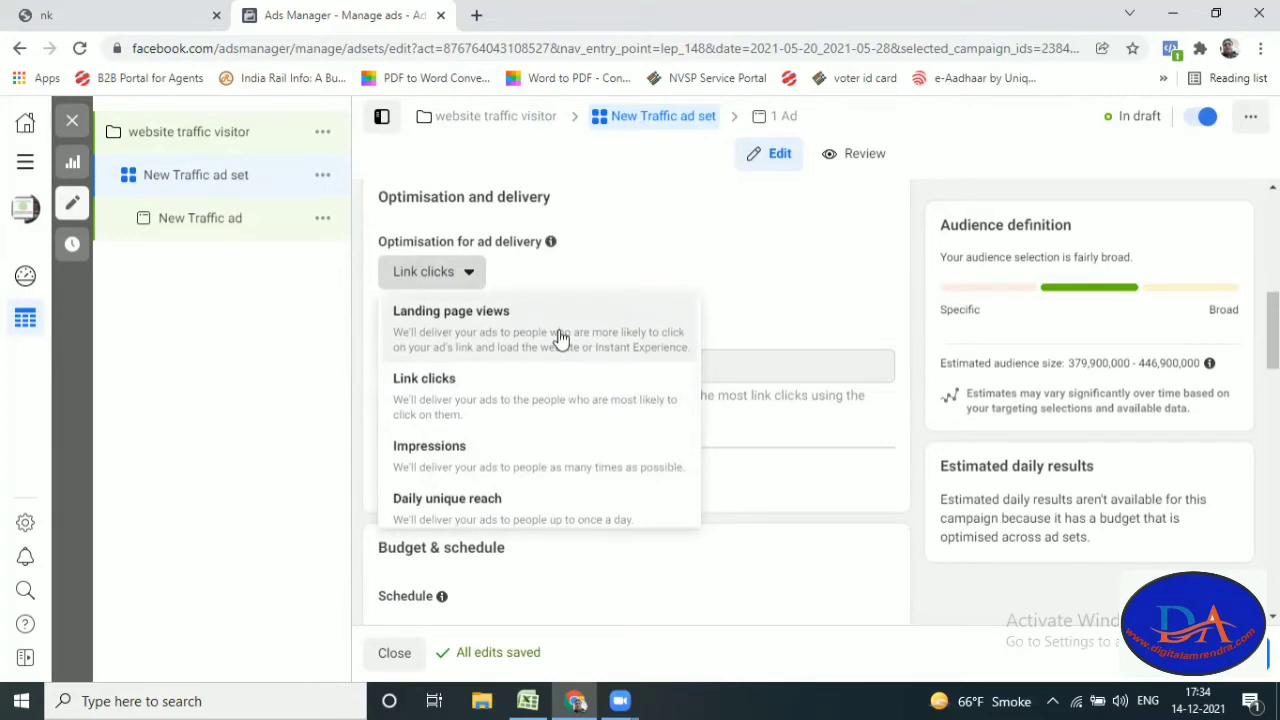
{"action": "scroll", "coordinate": [566, 380], "scroll_direction": "down", "scroll_amount": 3}
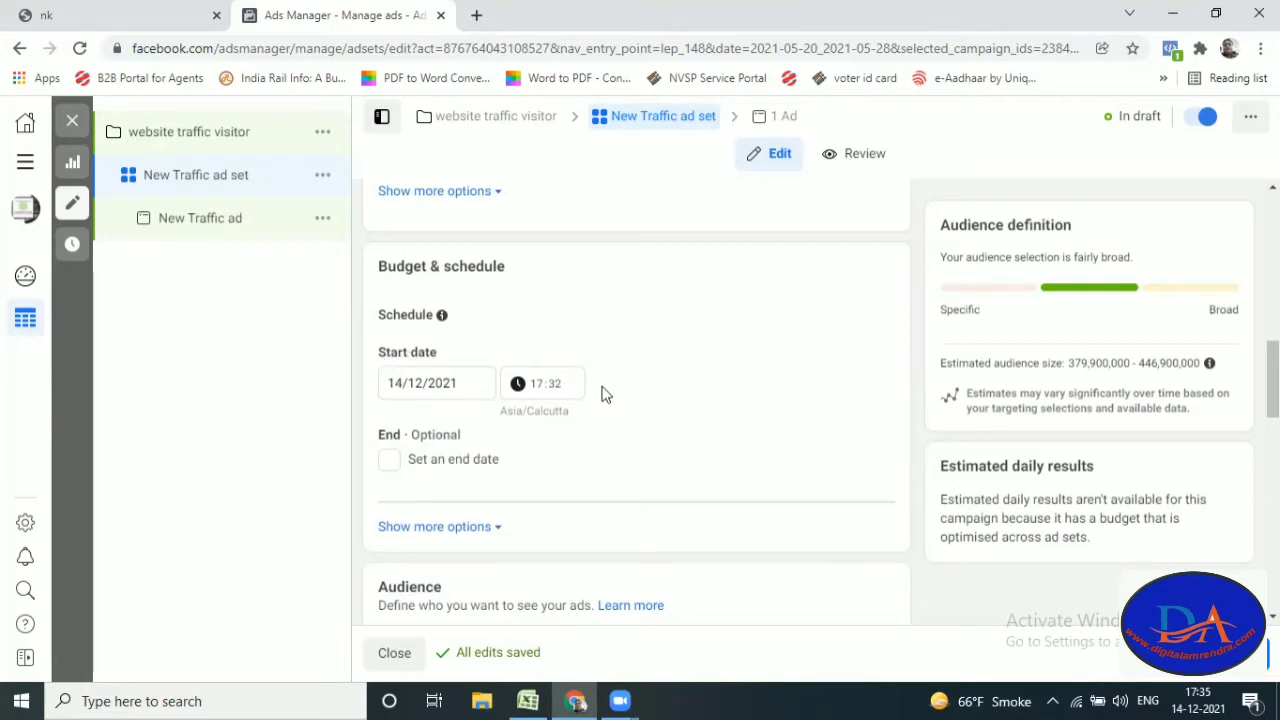
{"action": "scroll", "coordinate": [601, 393], "scroll_direction": "down", "scroll_amount": 2}
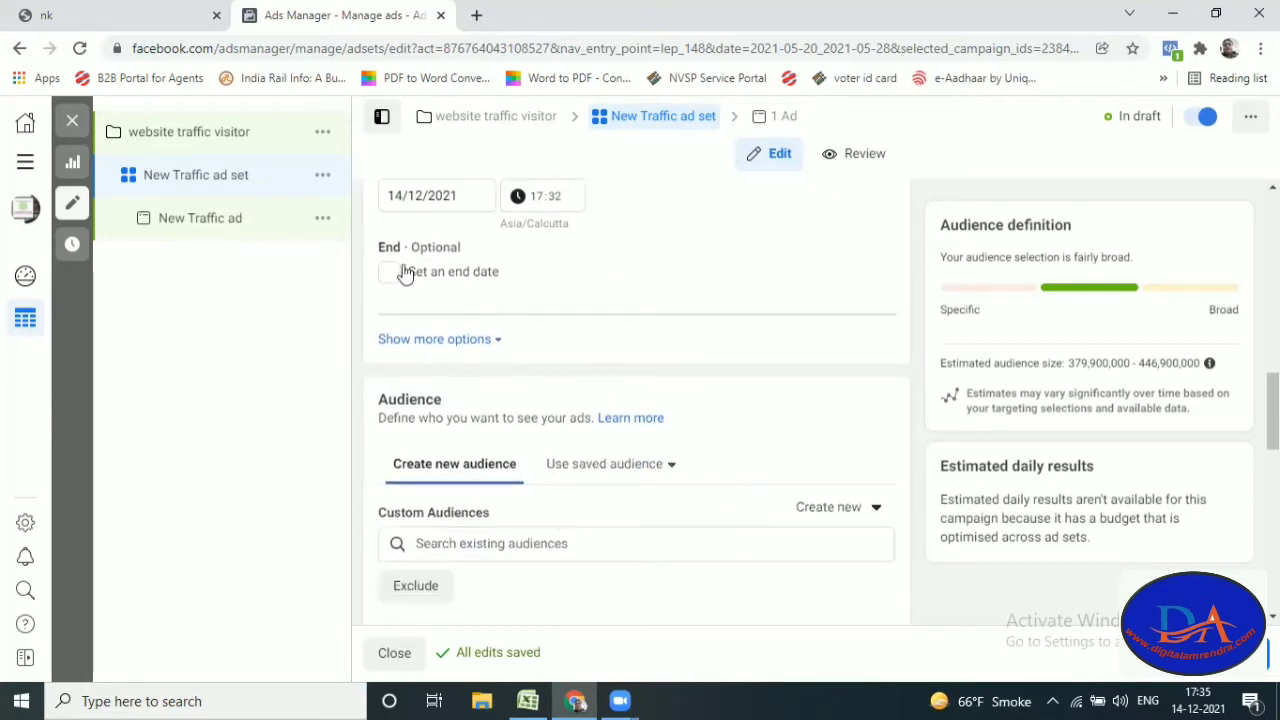
Step: Apply the saved audience "Digital marketing student" to the ad set and check its details in the saved audience list
{"action": "scroll", "coordinate": [553, 279], "scroll_direction": "down", "scroll_amount": 1}
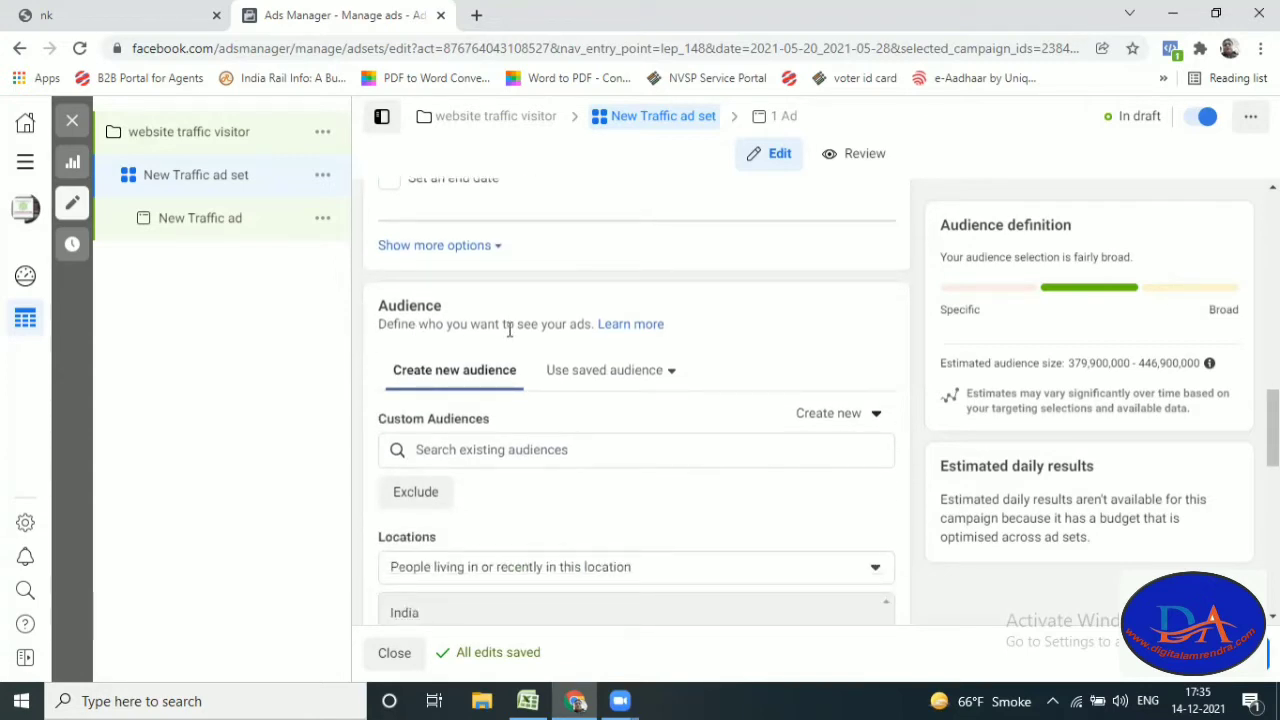
{"action": "left_click", "coordinate": [603, 372]}
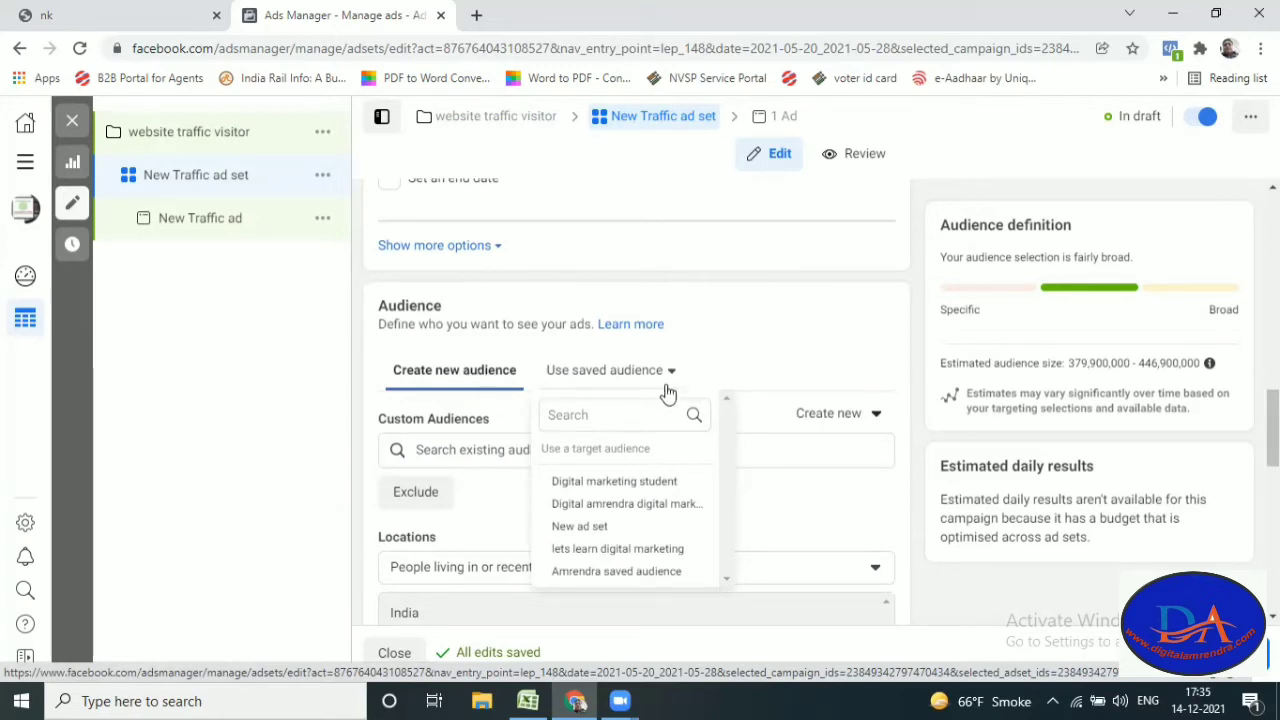
{"action": "mouse_move", "coordinate": [640, 488]}
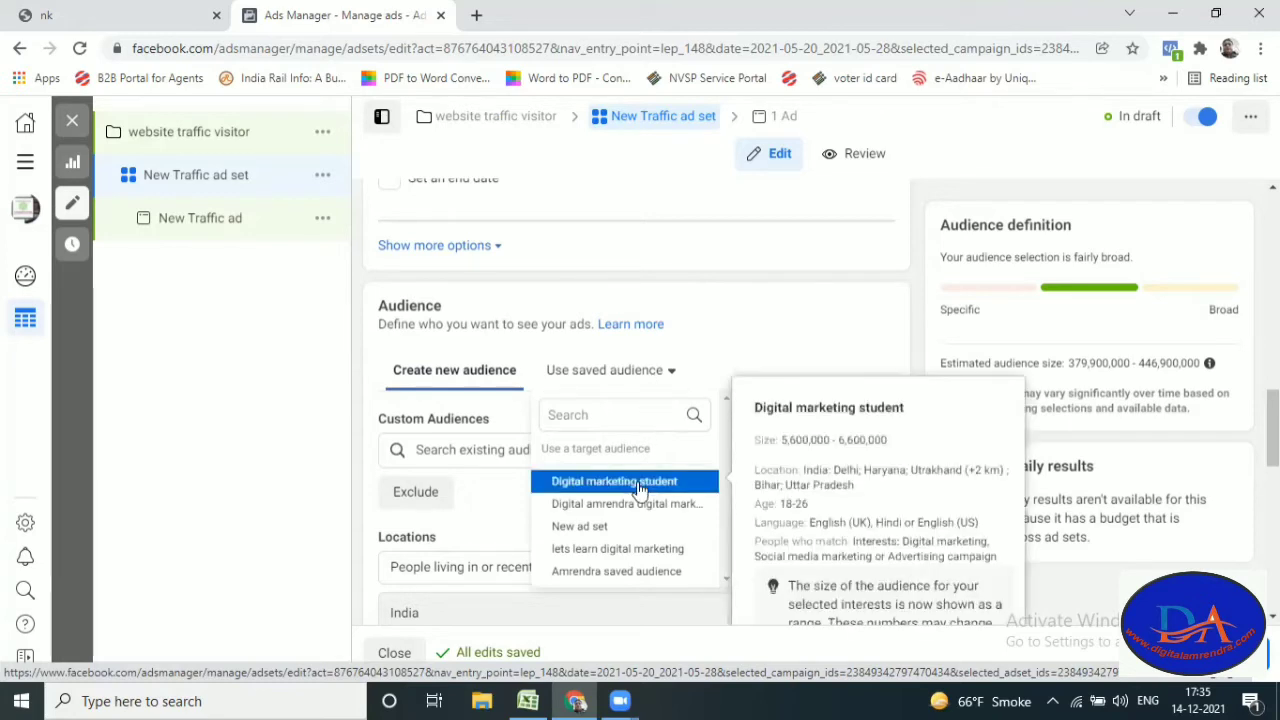
{"action": "left_click", "coordinate": [640, 484]}
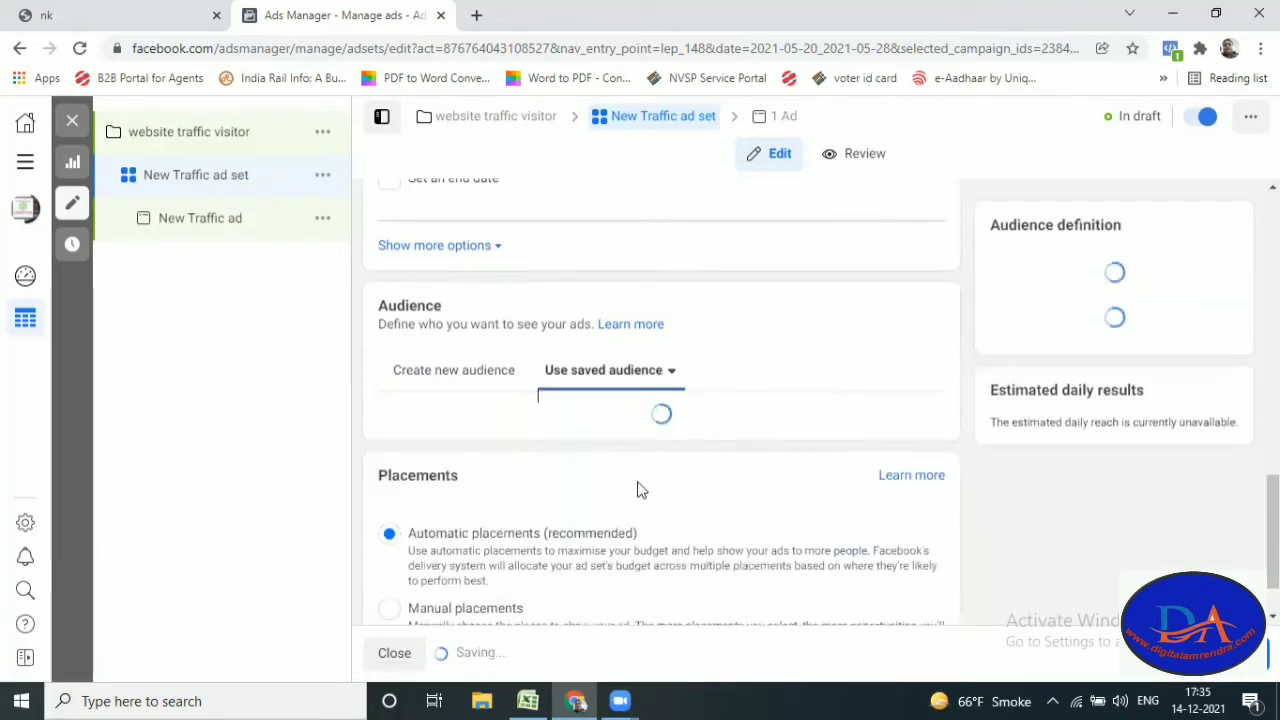
{"action": "left_click", "coordinate": [668, 388]}
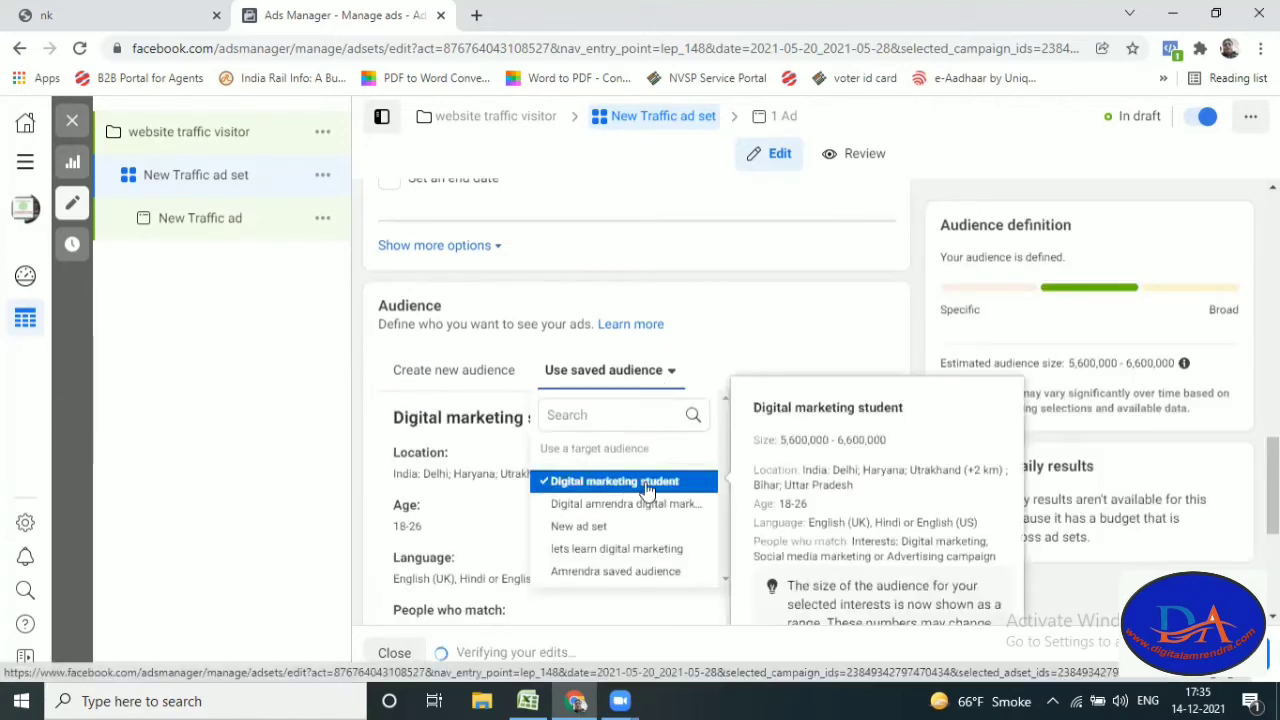
Step: Switch the ad set to creating a new audience and review its custom audience and India location settings
{"action": "left_click", "coordinate": [470, 376]}
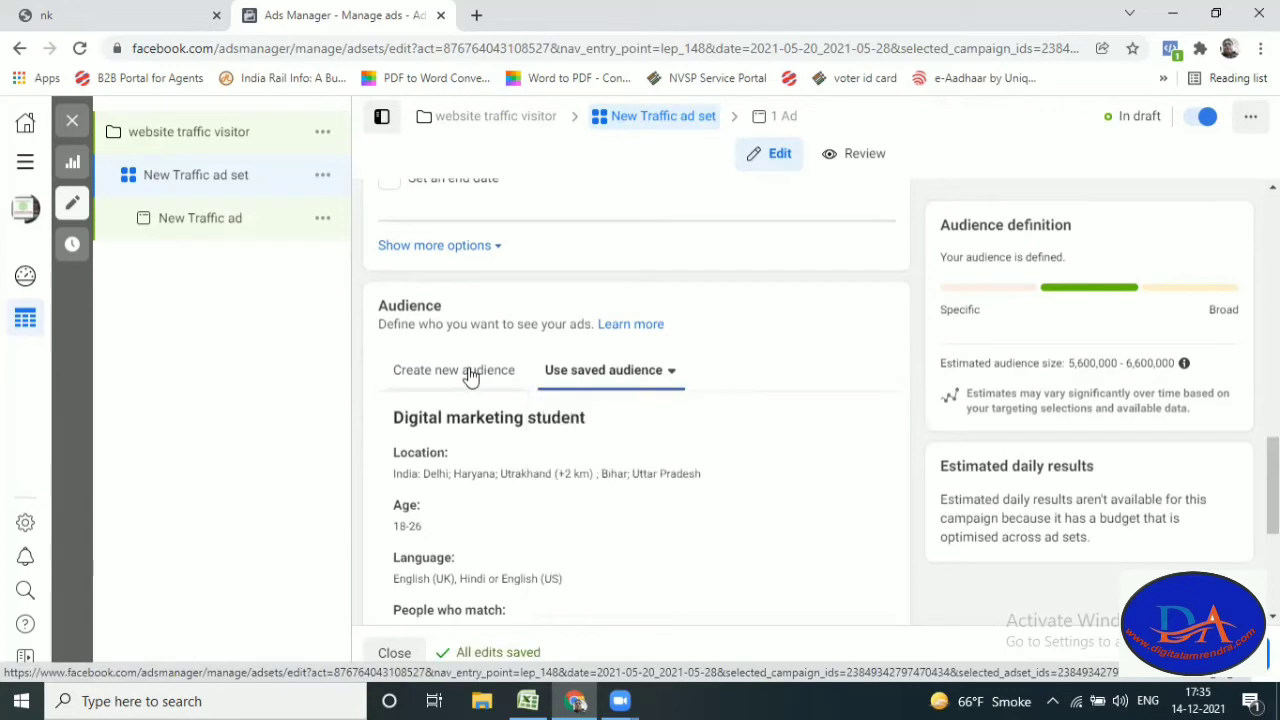
{"action": "left_click", "coordinate": [470, 376]}
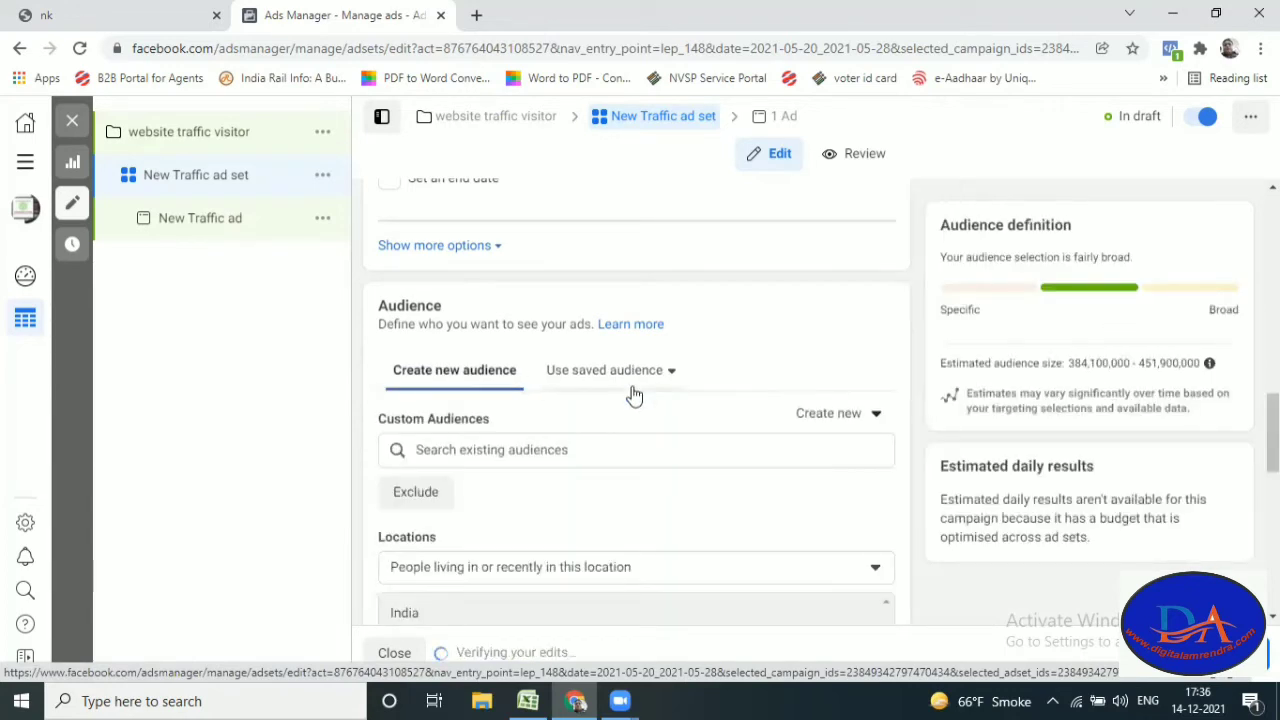
{"action": "scroll", "coordinate": [634, 395], "scroll_direction": "down", "scroll_amount": 2}
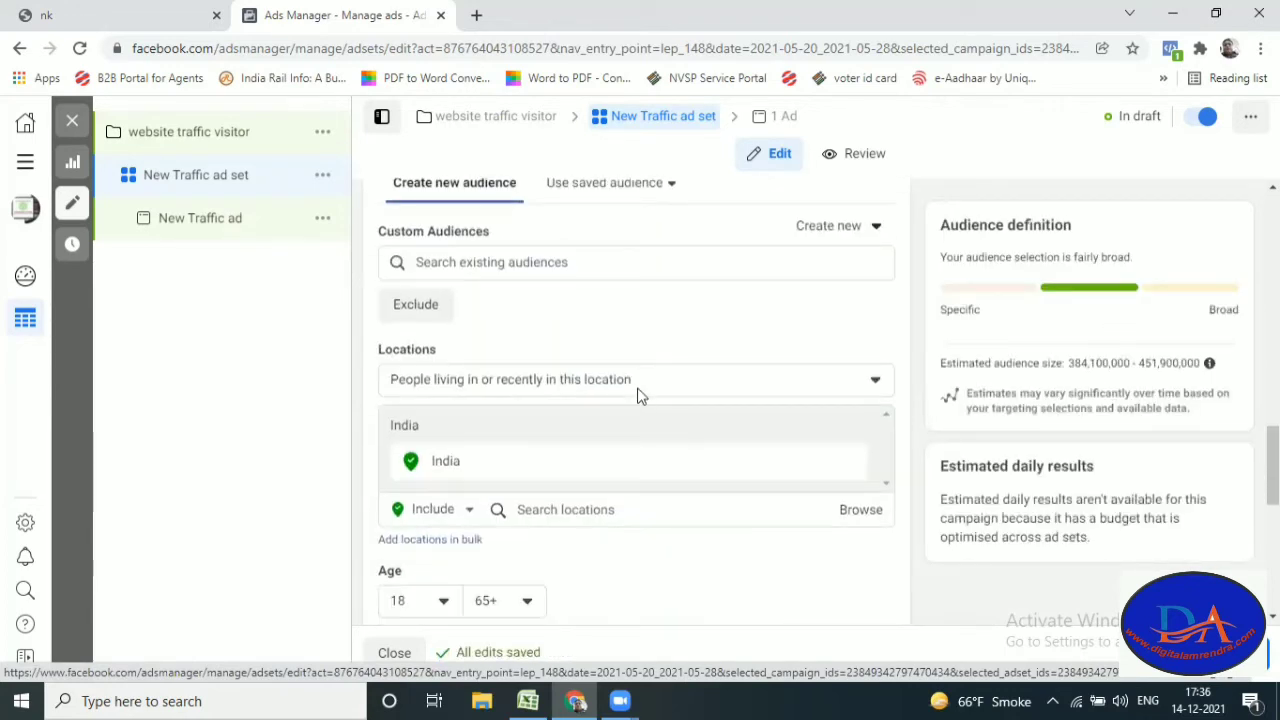
{"action": "scroll", "coordinate": [727, 420], "scroll_direction": "up", "scroll_amount": 3}
{"action": "scroll", "coordinate": [727, 420], "scroll_direction": "down", "scroll_amount": 4}
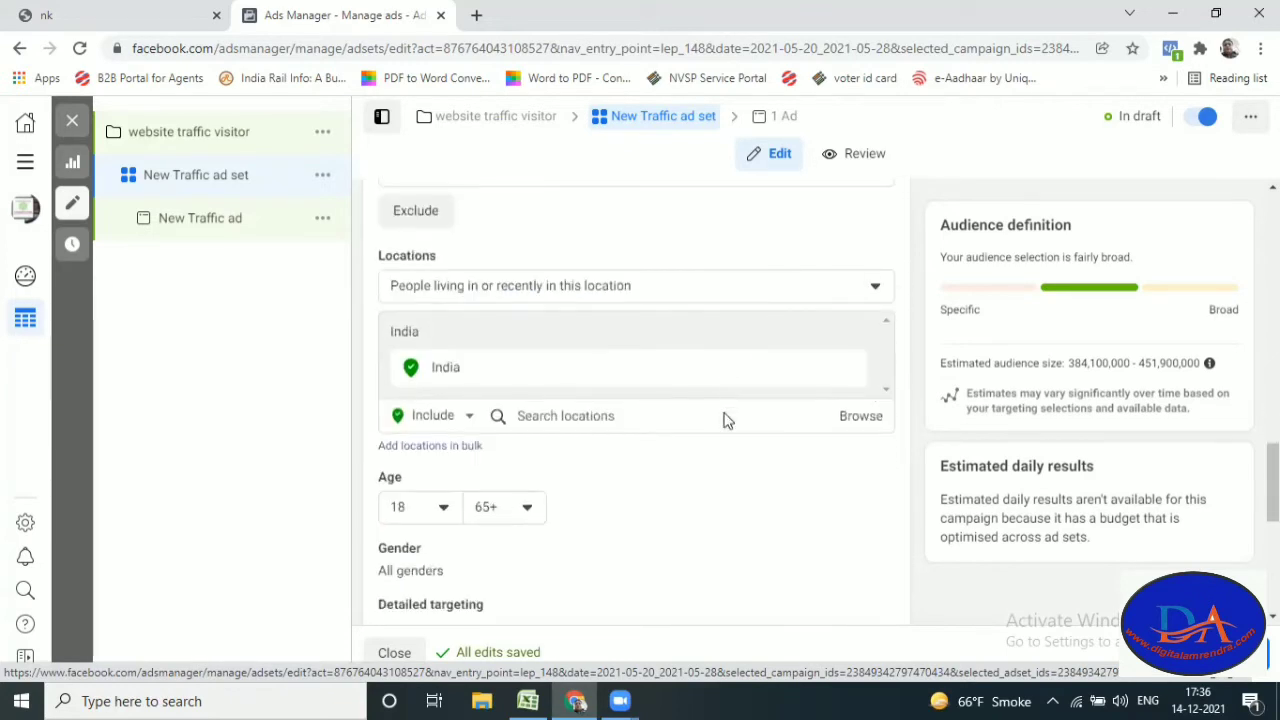
{"action": "scroll", "coordinate": [690, 405], "scroll_direction": "up", "scroll_amount": 1}
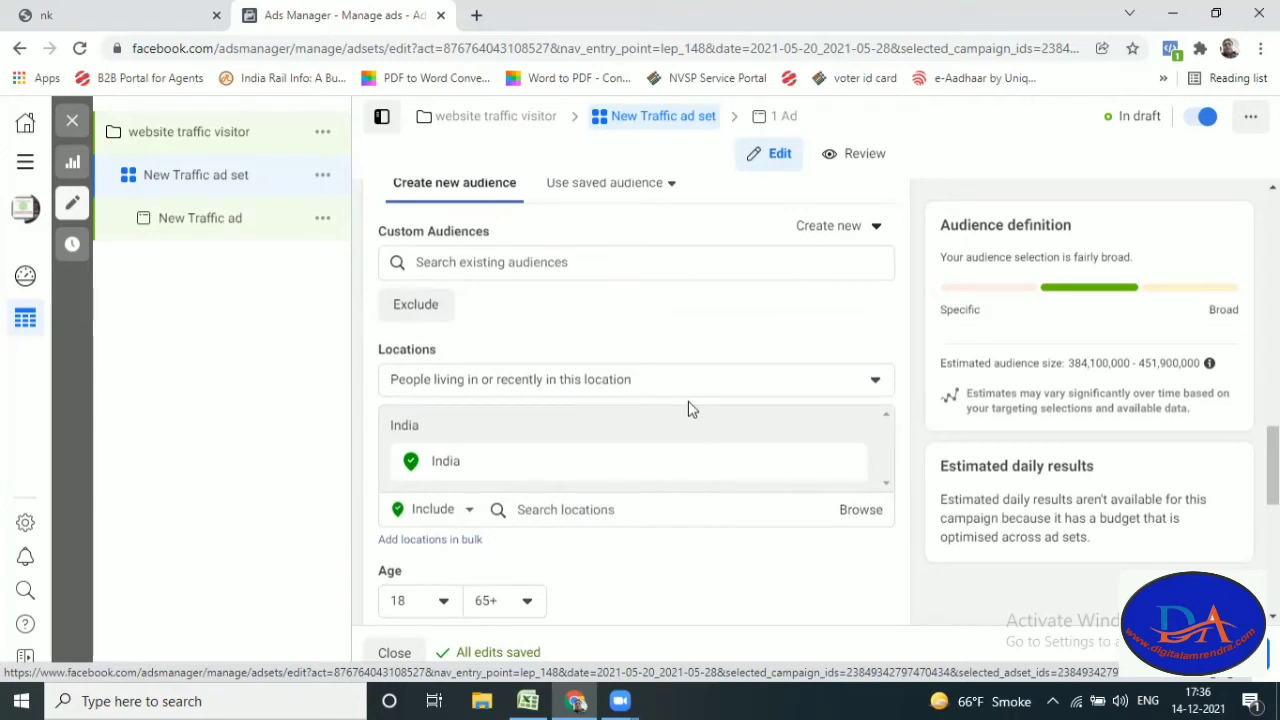
{"action": "scroll", "coordinate": [688, 401], "scroll_direction": "down", "scroll_amount": 1}
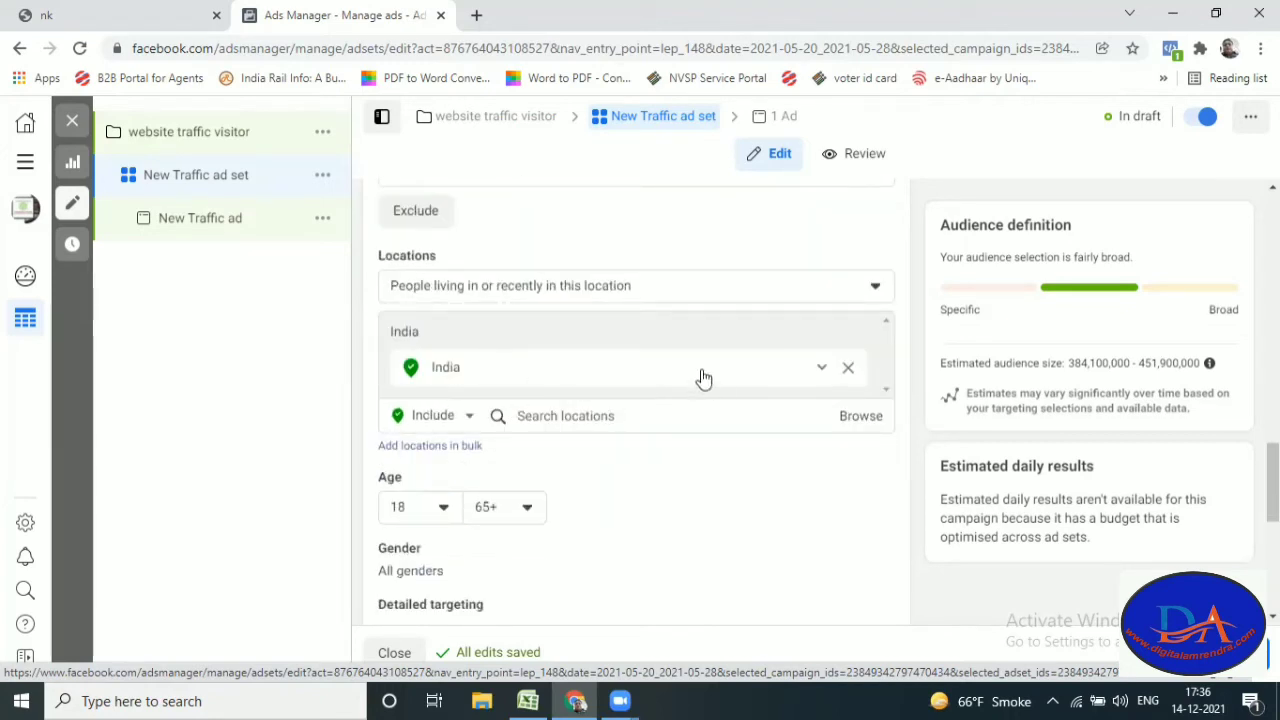
{"action": "left_click", "coordinate": [519, 371]}
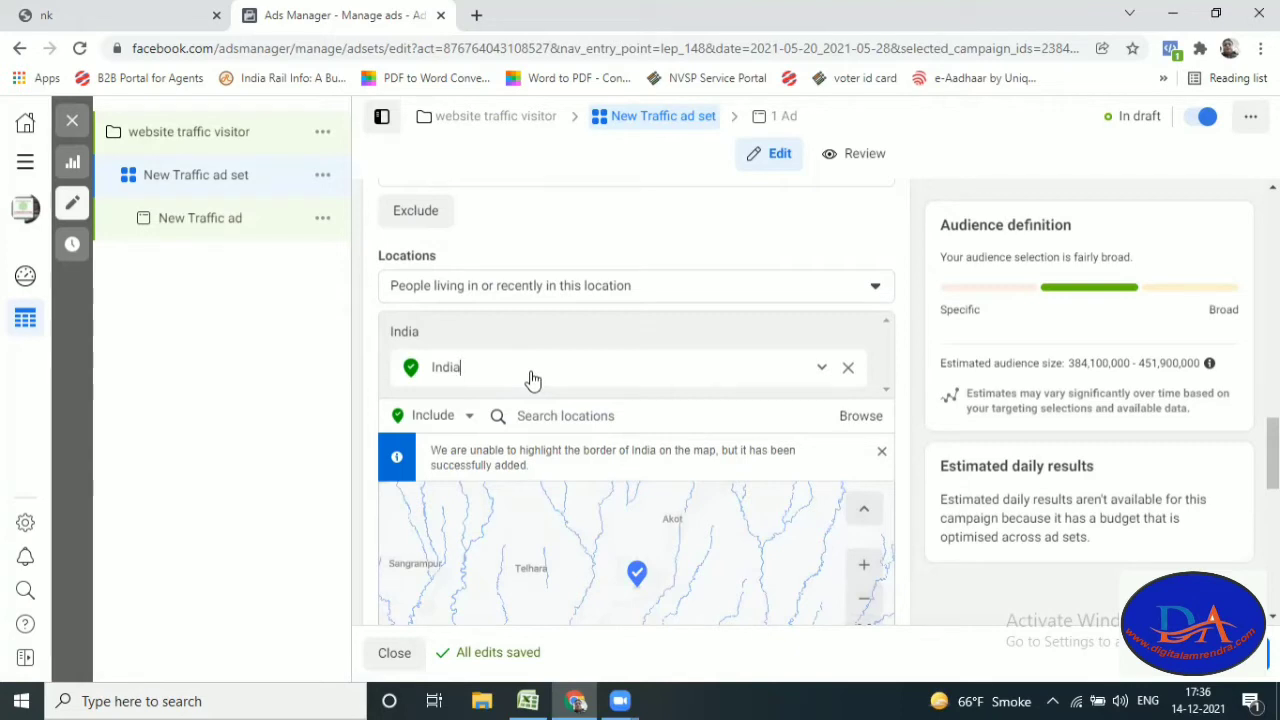
Step: Set the new audience's maximum age to 35
{"action": "scroll", "coordinate": [683, 366], "scroll_direction": "down", "scroll_amount": 3}
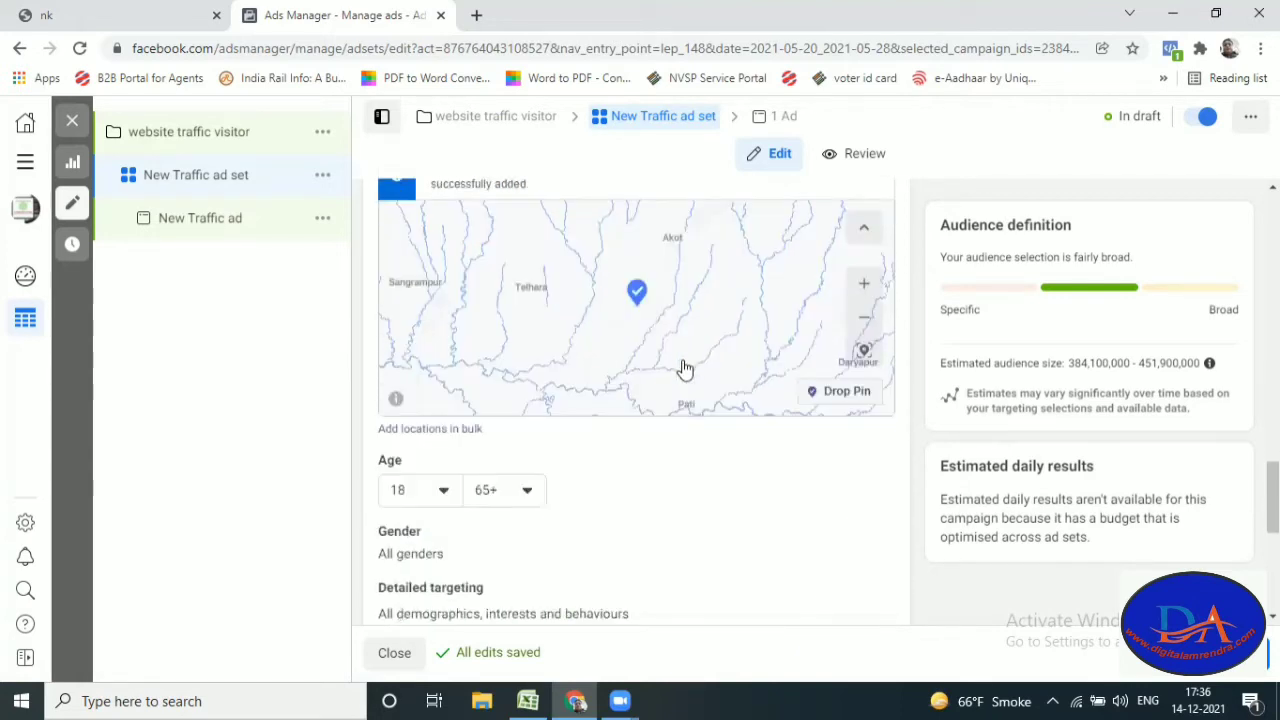
{"action": "left_click", "coordinate": [527, 491]}
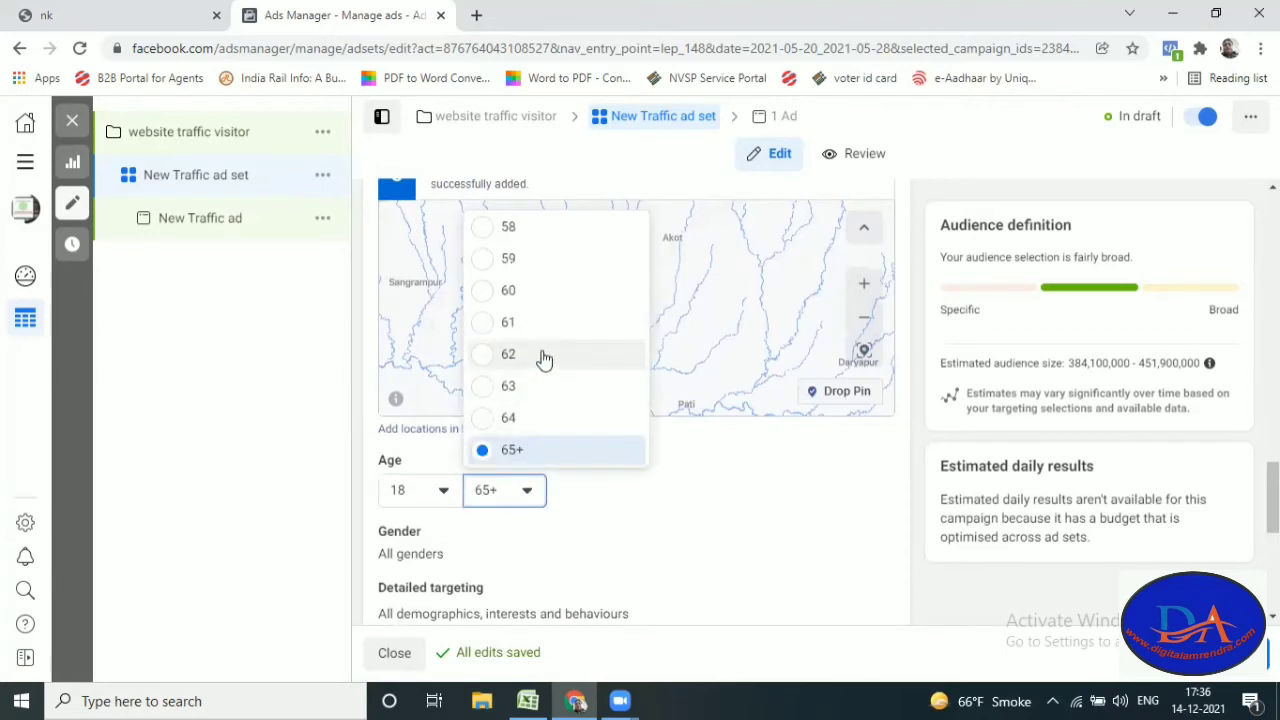
{"action": "scroll", "coordinate": [544, 359], "scroll_direction": "up", "scroll_amount": 5}
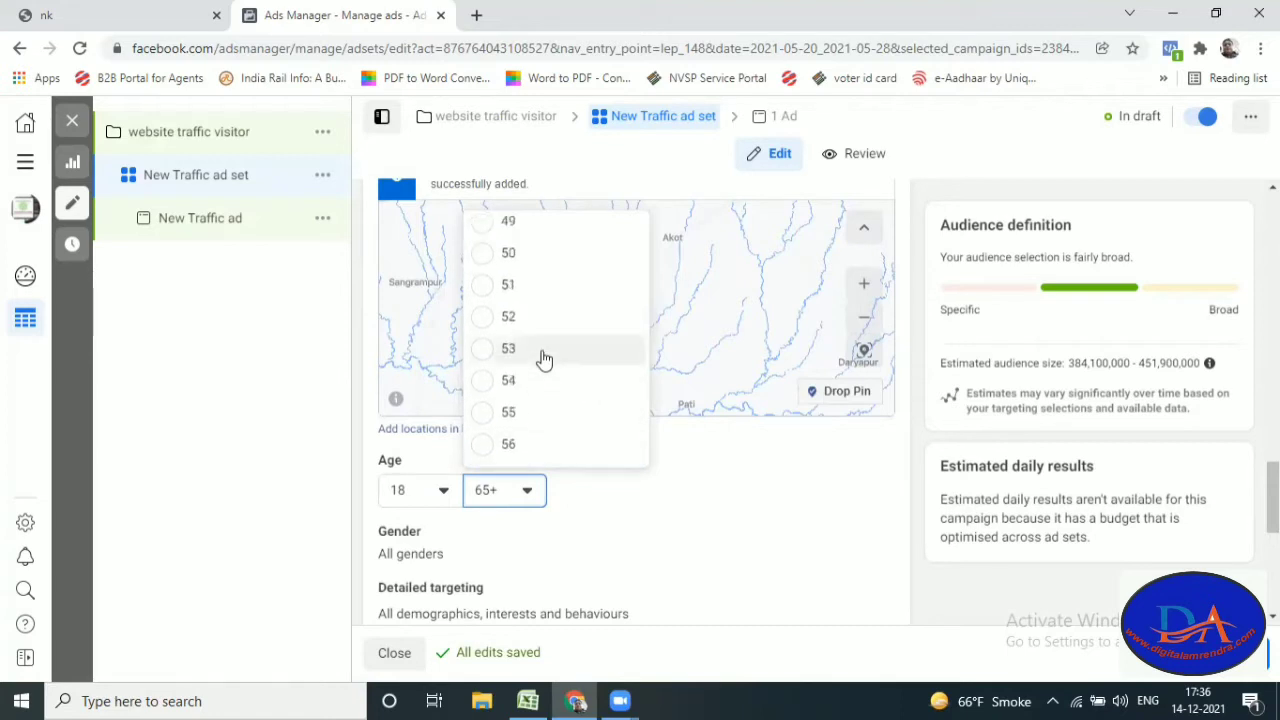
{"action": "scroll", "coordinate": [537, 316], "scroll_direction": "up", "scroll_amount": 3}
{"action": "scroll", "coordinate": [535, 315], "scroll_direction": "up", "scroll_amount": 3}
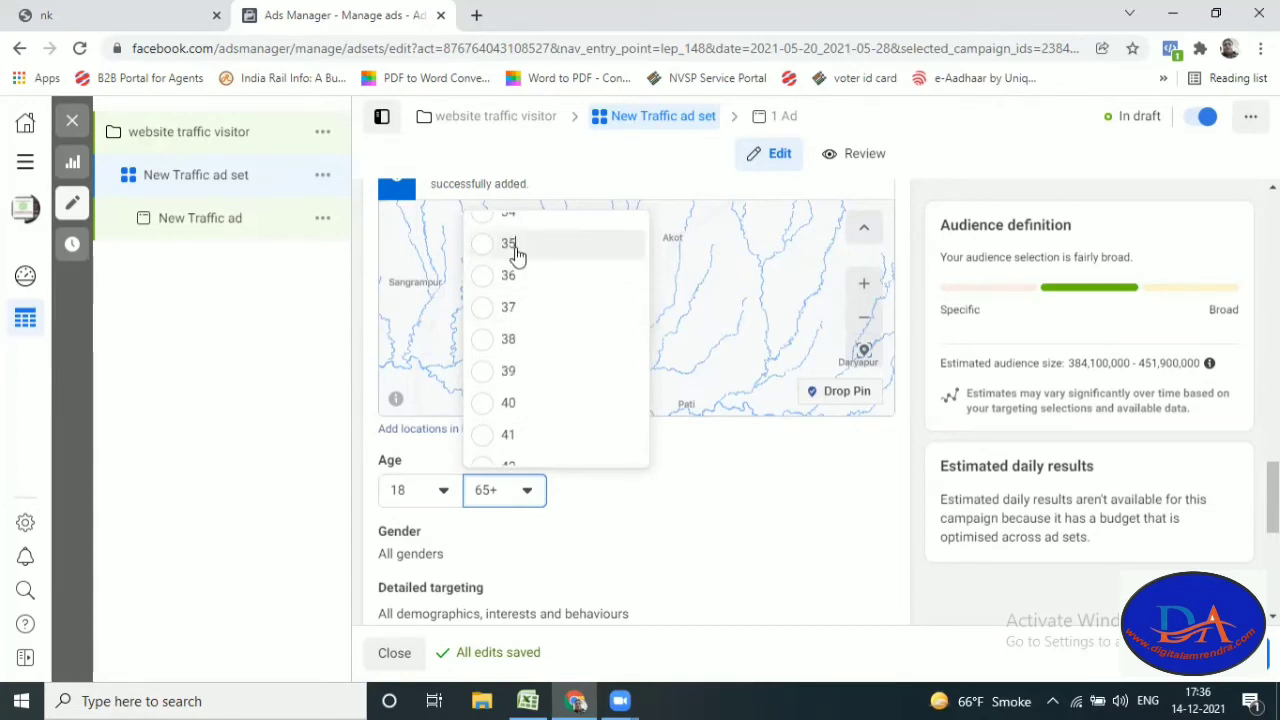
{"action": "left_click", "coordinate": [512, 246]}
Step: Open the new audience's gender choices and check its detailed targeting and language settings
{"action": "scroll", "coordinate": [725, 480], "scroll_direction": "down", "scroll_amount": 2}
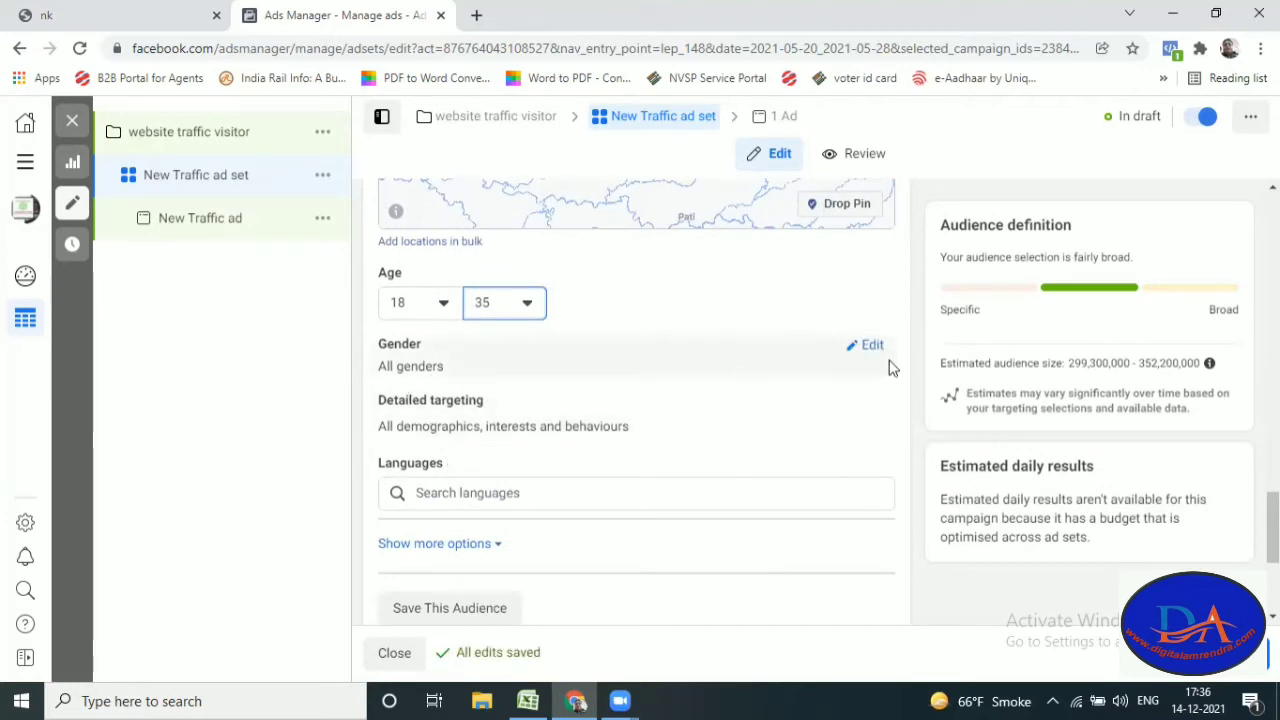
{"action": "left_click", "coordinate": [873, 350]}
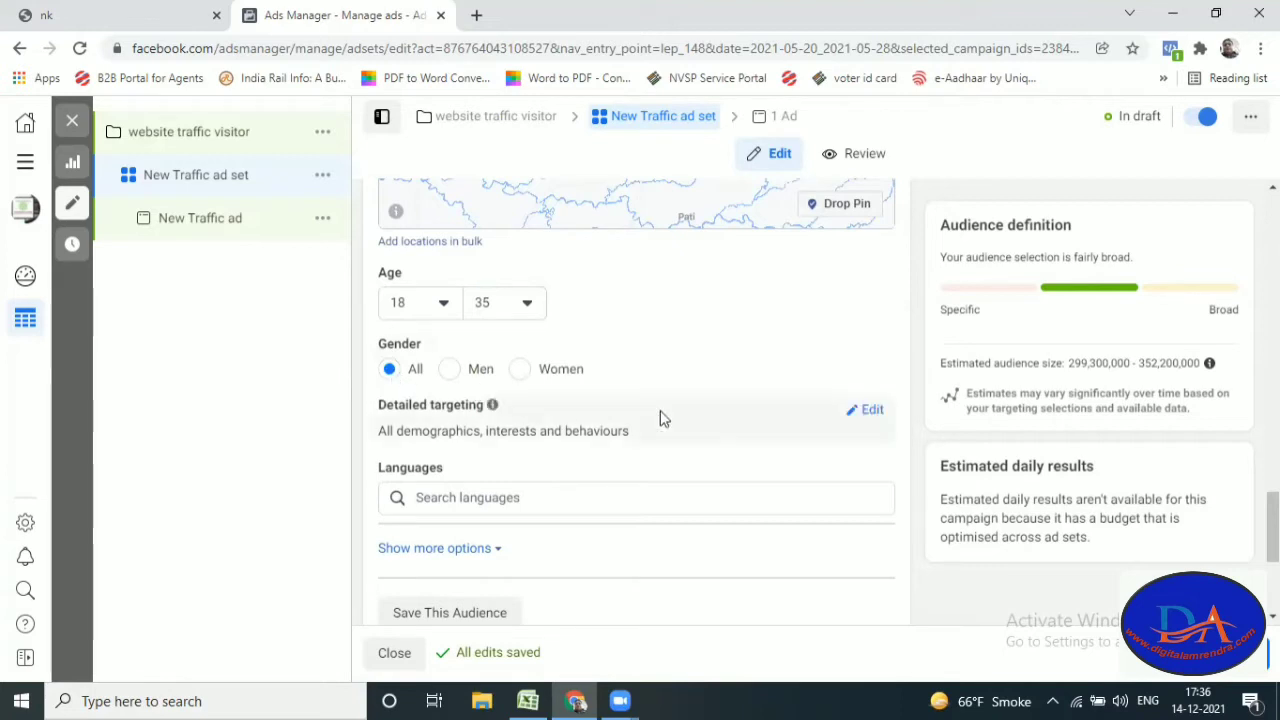
{"action": "scroll", "coordinate": [660, 418], "scroll_direction": "down", "scroll_amount": 2}
{"action": "left_click", "coordinate": [583, 310]}
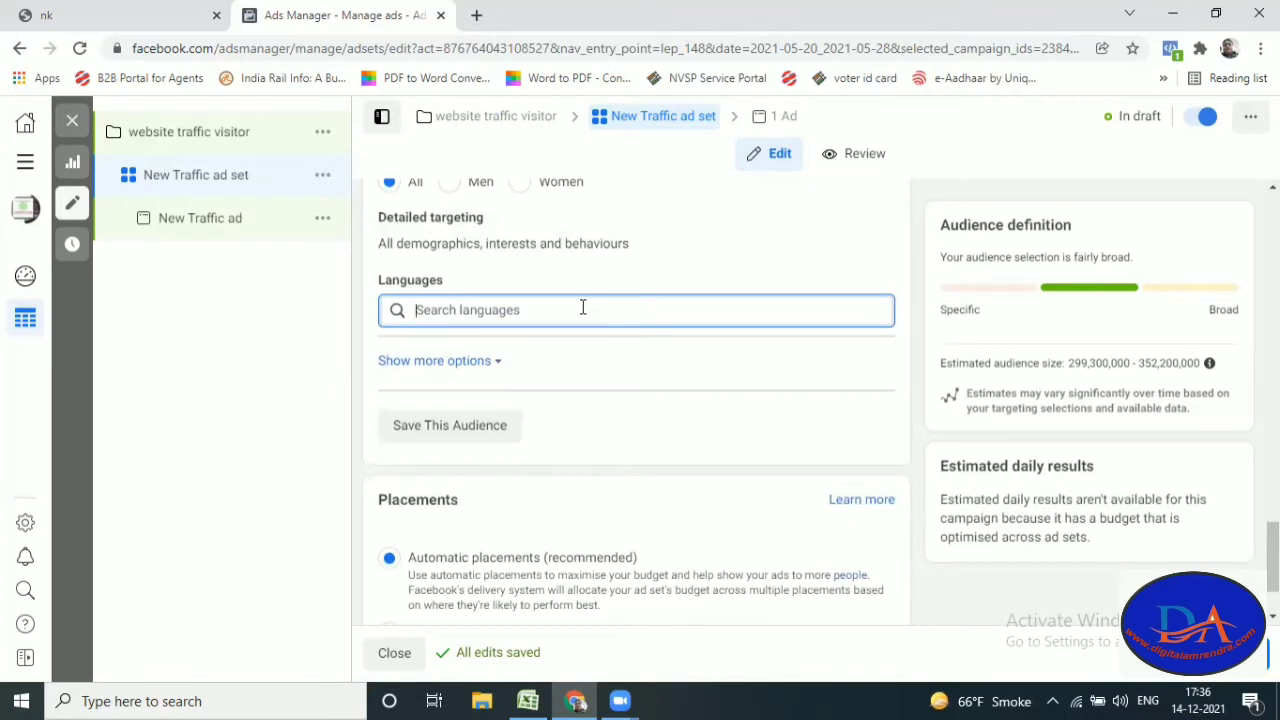
{"action": "scroll", "coordinate": [600, 314], "scroll_direction": "down", "scroll_amount": 1}
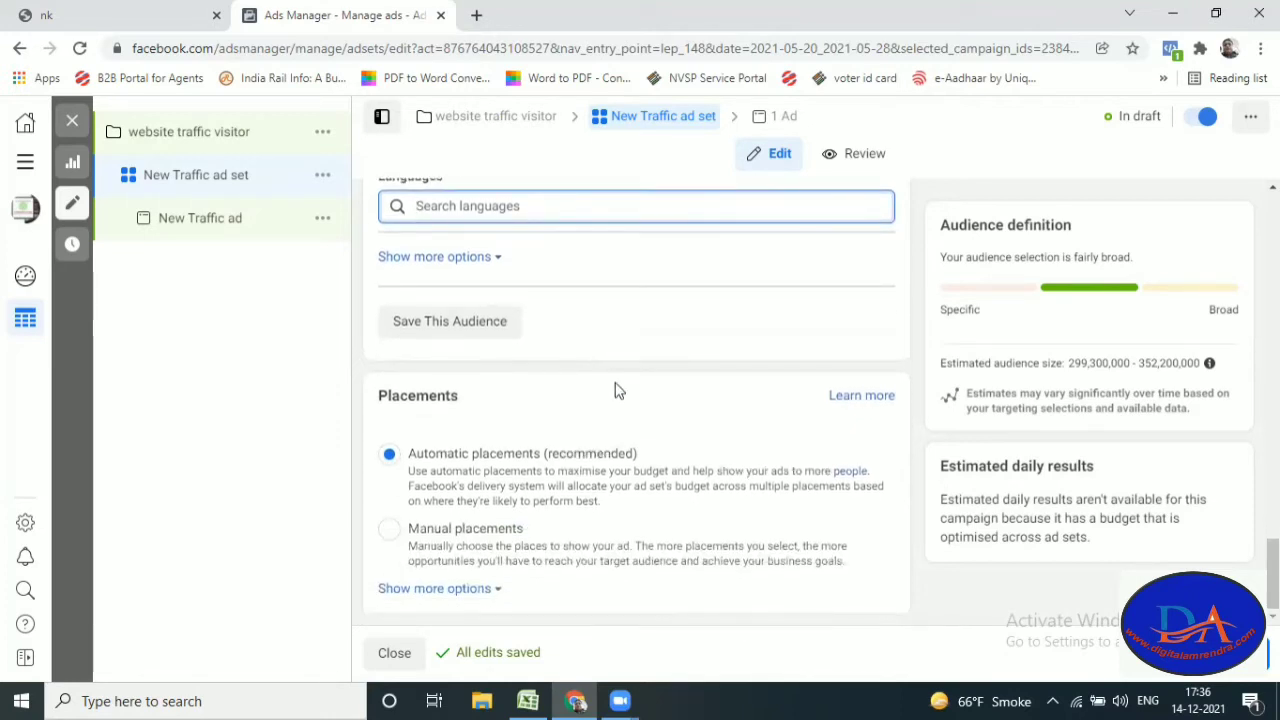
Step: Save the new audience under the name "Website visitors"
{"action": "left_click", "coordinate": [441, 333]}
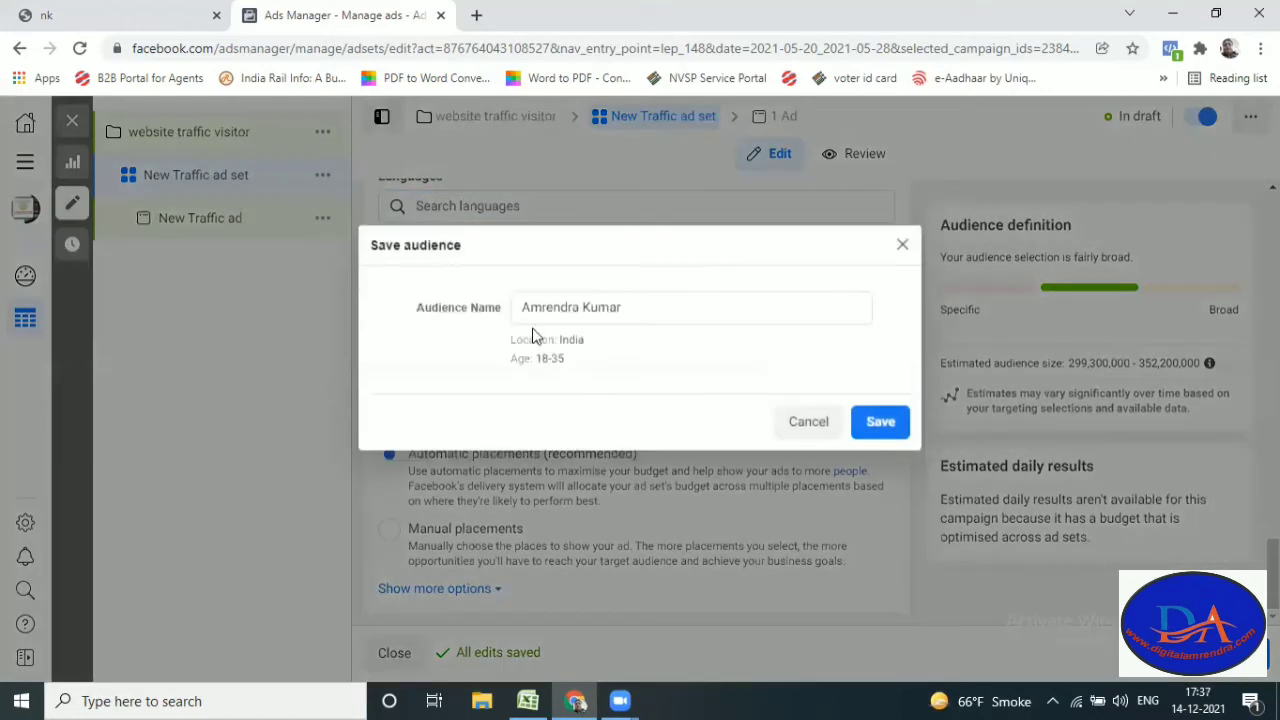
{"action": "triple_click", "coordinate": [622, 310]}
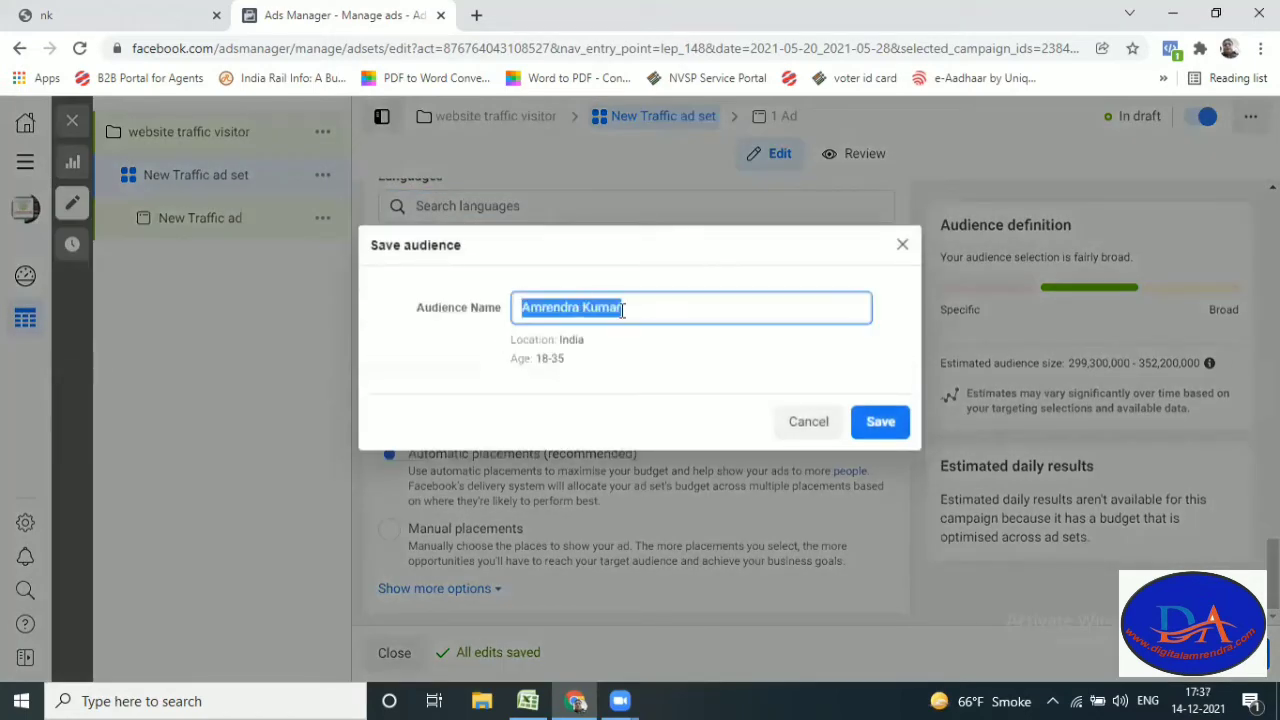
{"action": "type", "text": "Webs"}
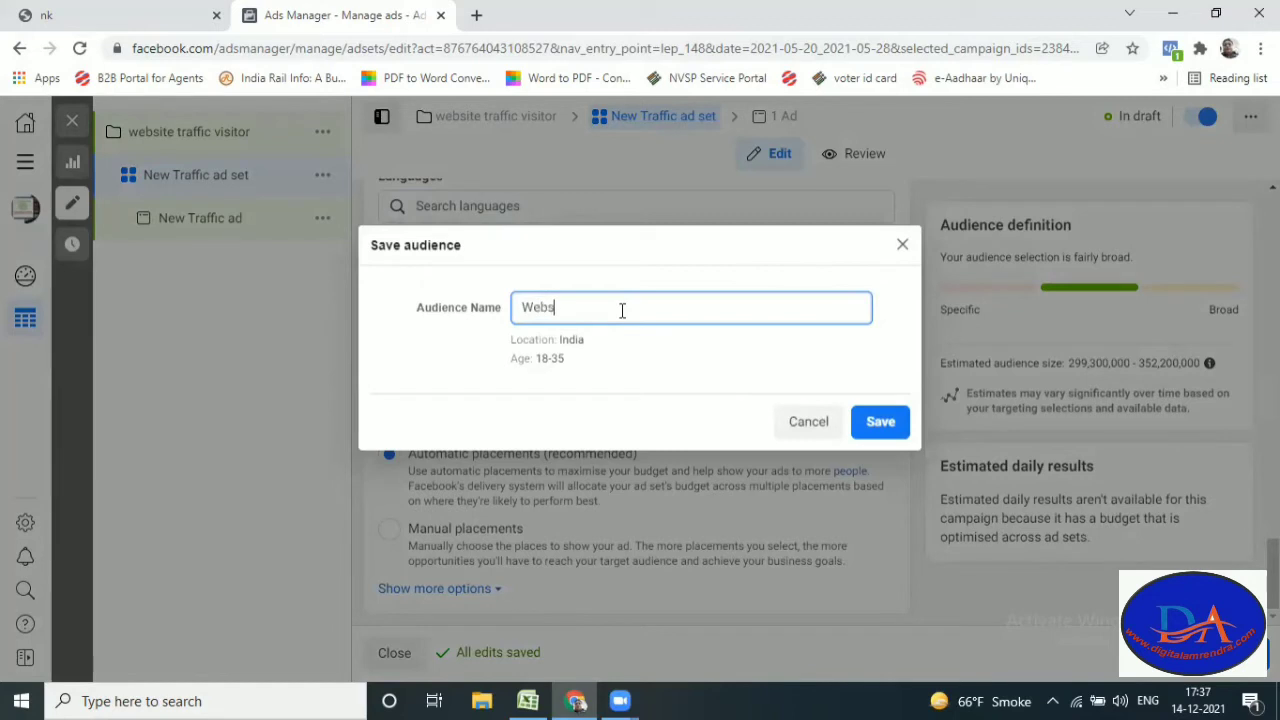
{"action": "type", "text": "ite visitors"}
{"action": "left_click", "coordinate": [881, 423]}
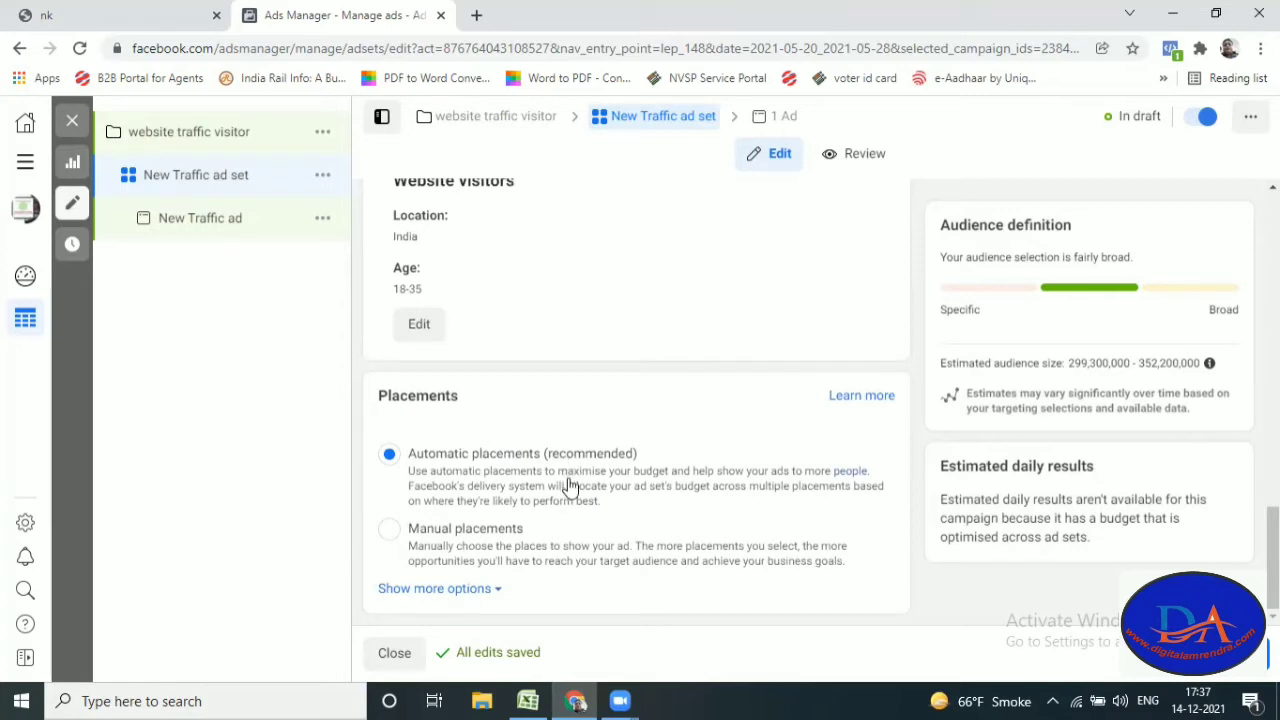
Step: Switch the ad set to manual placements and review the device and platform options
{"action": "left_click", "coordinate": [480, 545]}
{"action": "scroll", "coordinate": [590, 452], "scroll_direction": "down", "scroll_amount": 2}
{"action": "scroll", "coordinate": [600, 450], "scroll_direction": "down", "scroll_amount": 1}
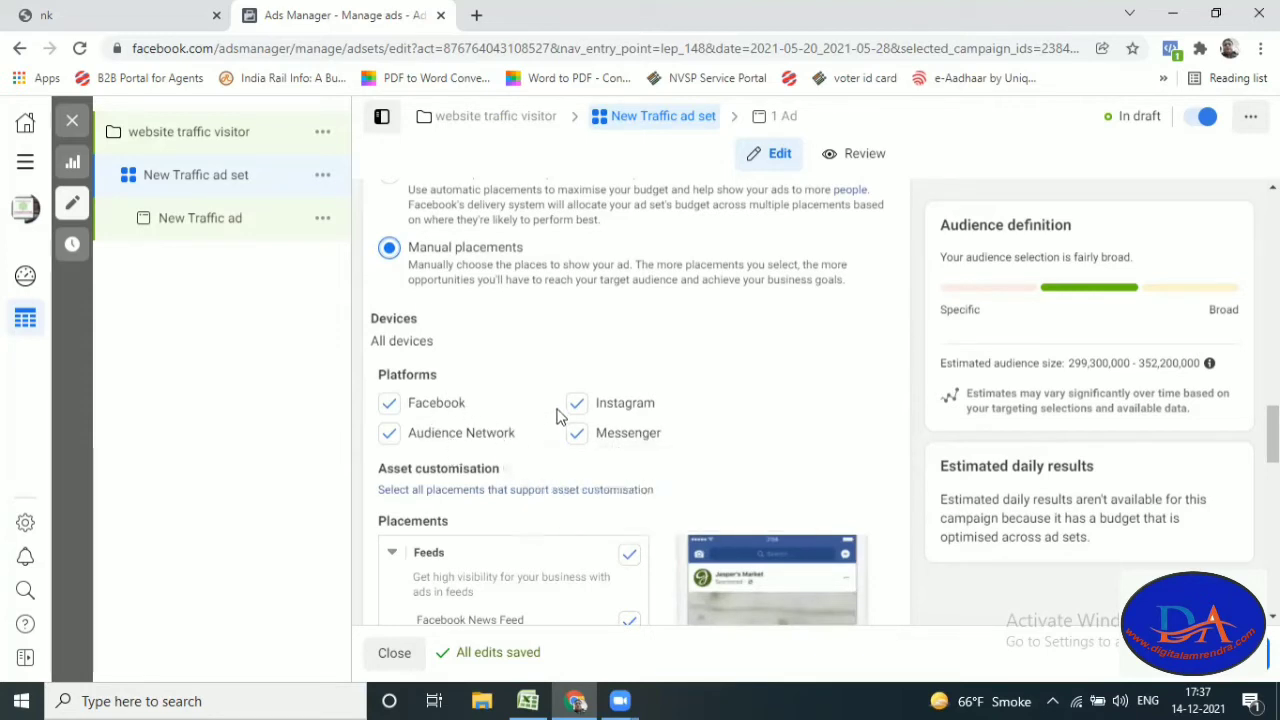
{"action": "scroll", "coordinate": [558, 405], "scroll_direction": "up", "scroll_amount": 2}
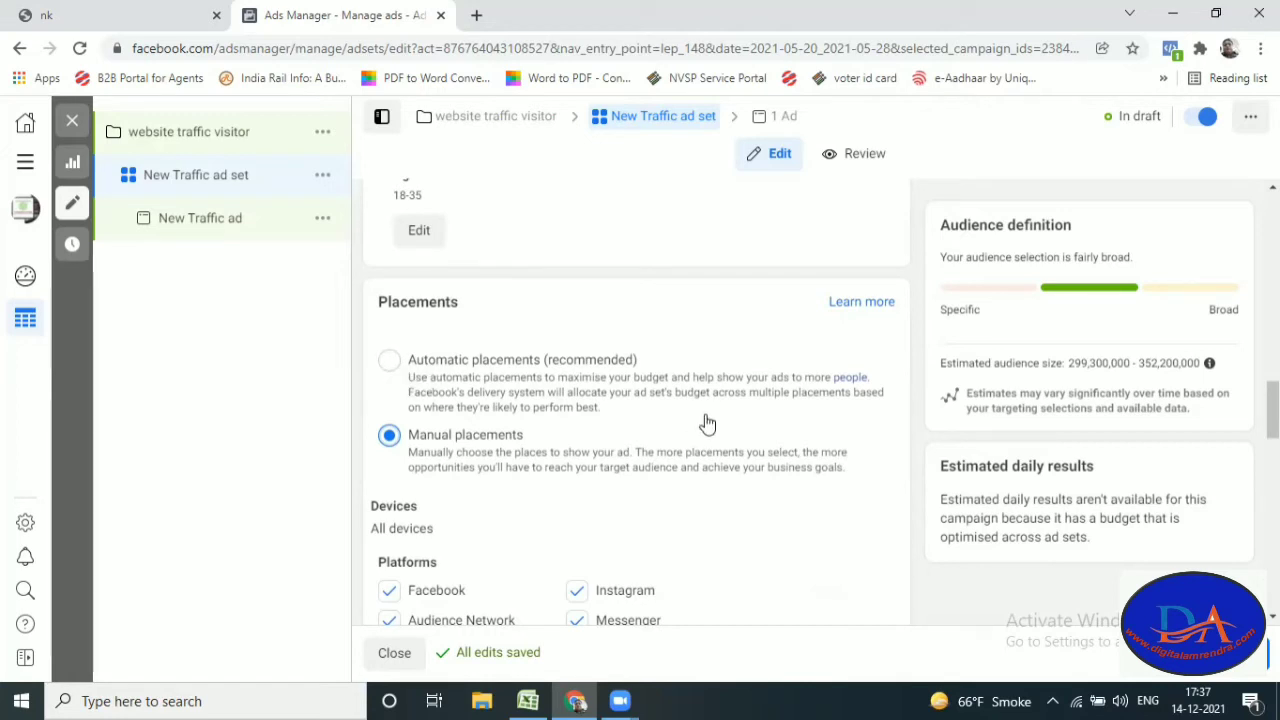
{"action": "scroll", "coordinate": [707, 424], "scroll_direction": "down", "scroll_amount": 1}
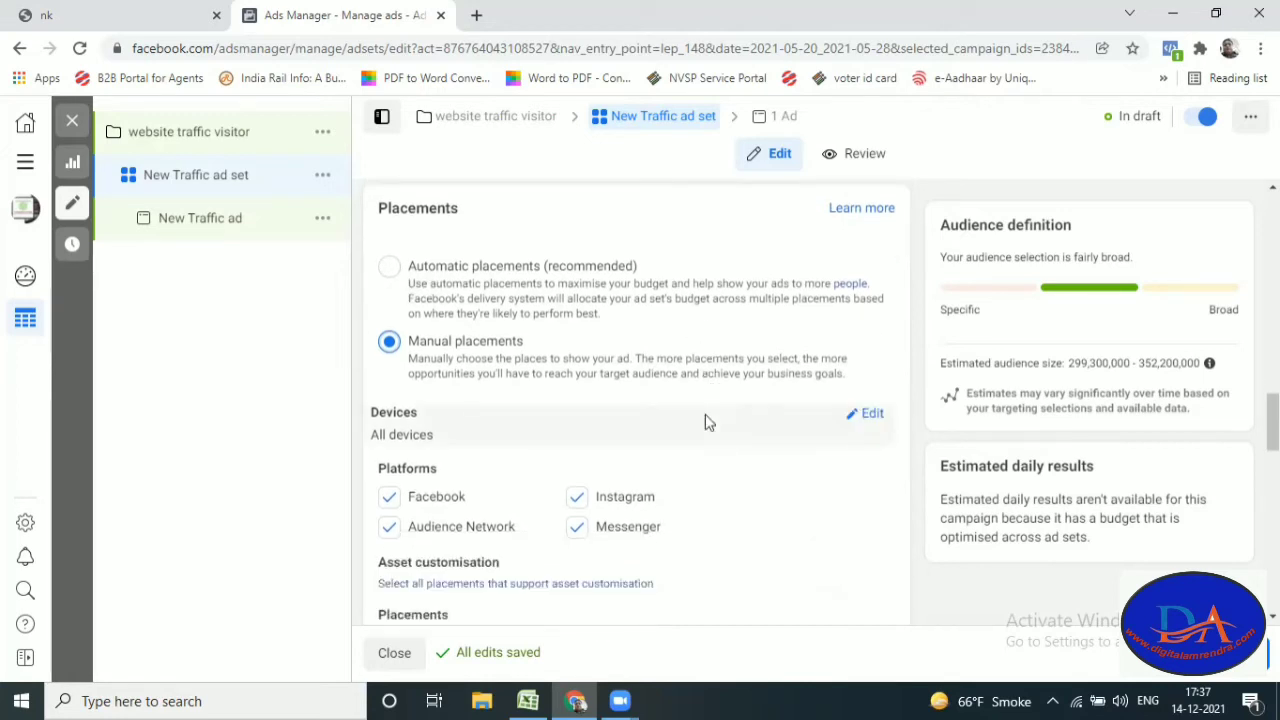
Step: Limit the ad platforms to Facebook and Instagram, excluding Audience Network and Messenger
{"action": "left_click", "coordinate": [576, 537]}
{"action": "left_click", "coordinate": [390, 529]}
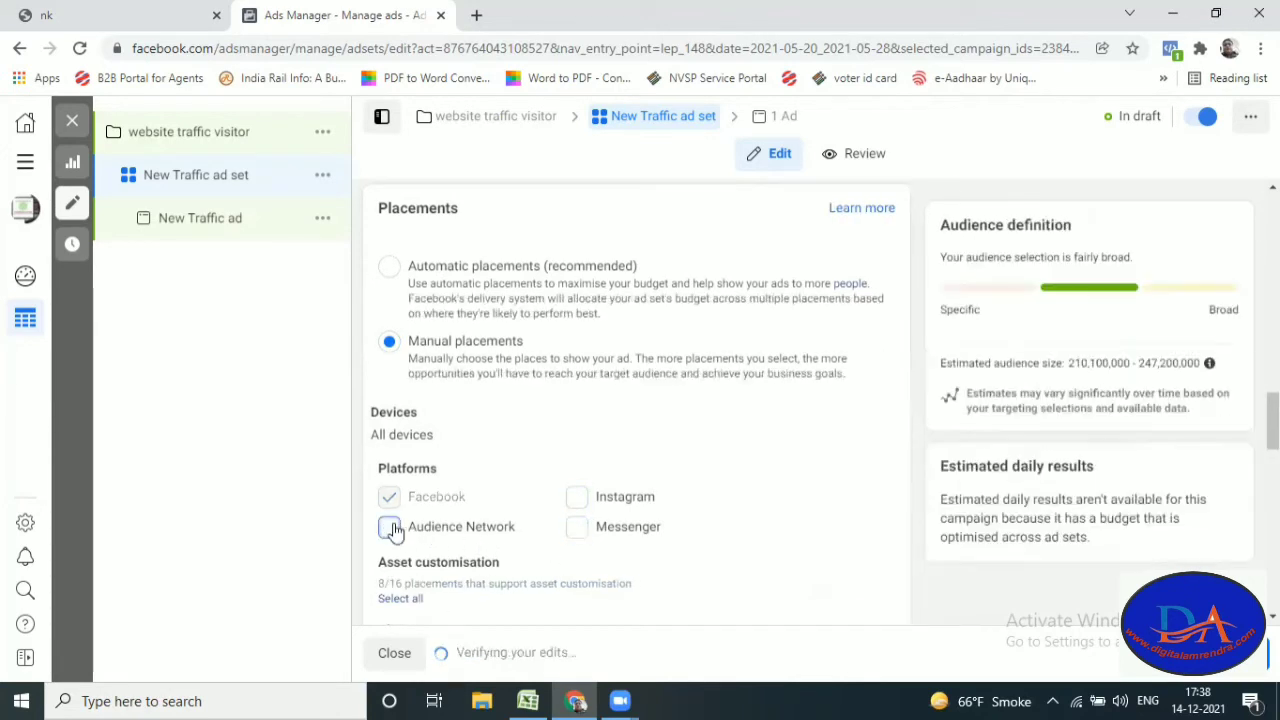
{"action": "left_click", "coordinate": [577, 497]}
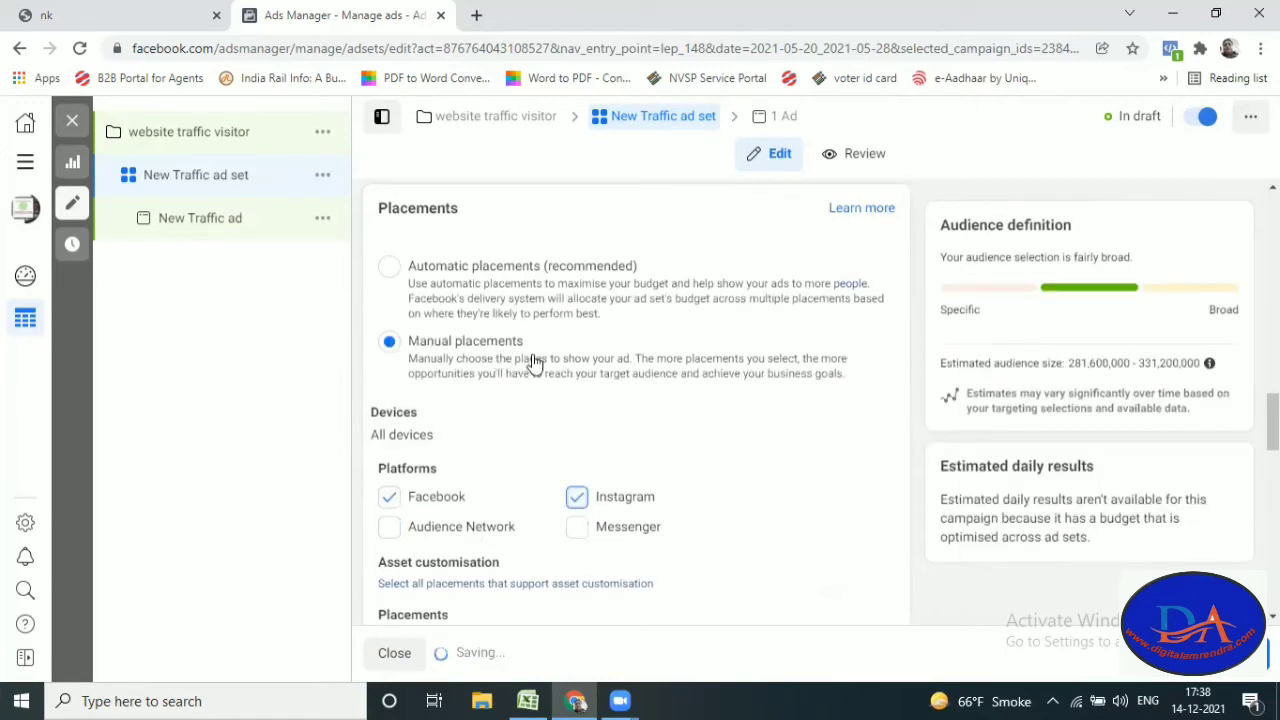
Step: Review the individual placements from feeds to apps and sites, and continue to the ad level
{"action": "scroll", "coordinate": [708, 415], "scroll_direction": "down", "scroll_amount": 2}
{"action": "scroll", "coordinate": [709, 414], "scroll_direction": "down", "scroll_amount": 1}
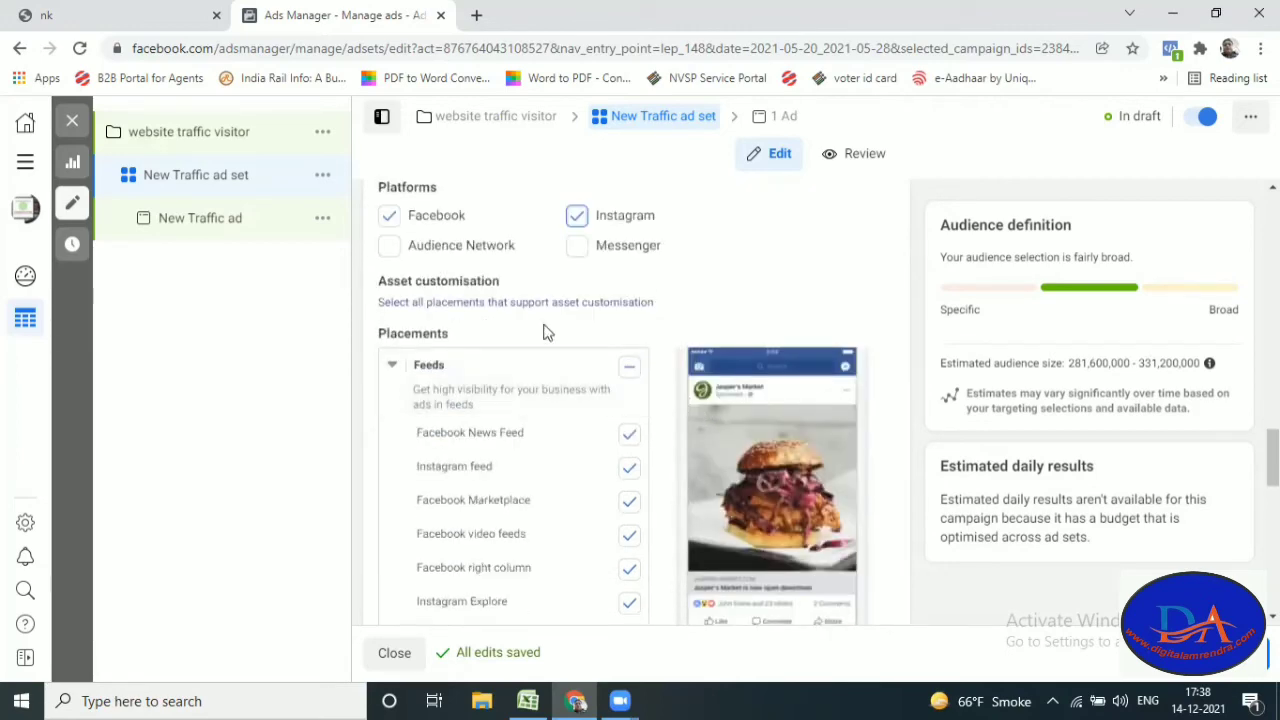
{"action": "scroll", "coordinate": [652, 407], "scroll_direction": "down", "scroll_amount": 2}
{"action": "scroll", "coordinate": [652, 407], "scroll_direction": "down", "scroll_amount": 6}
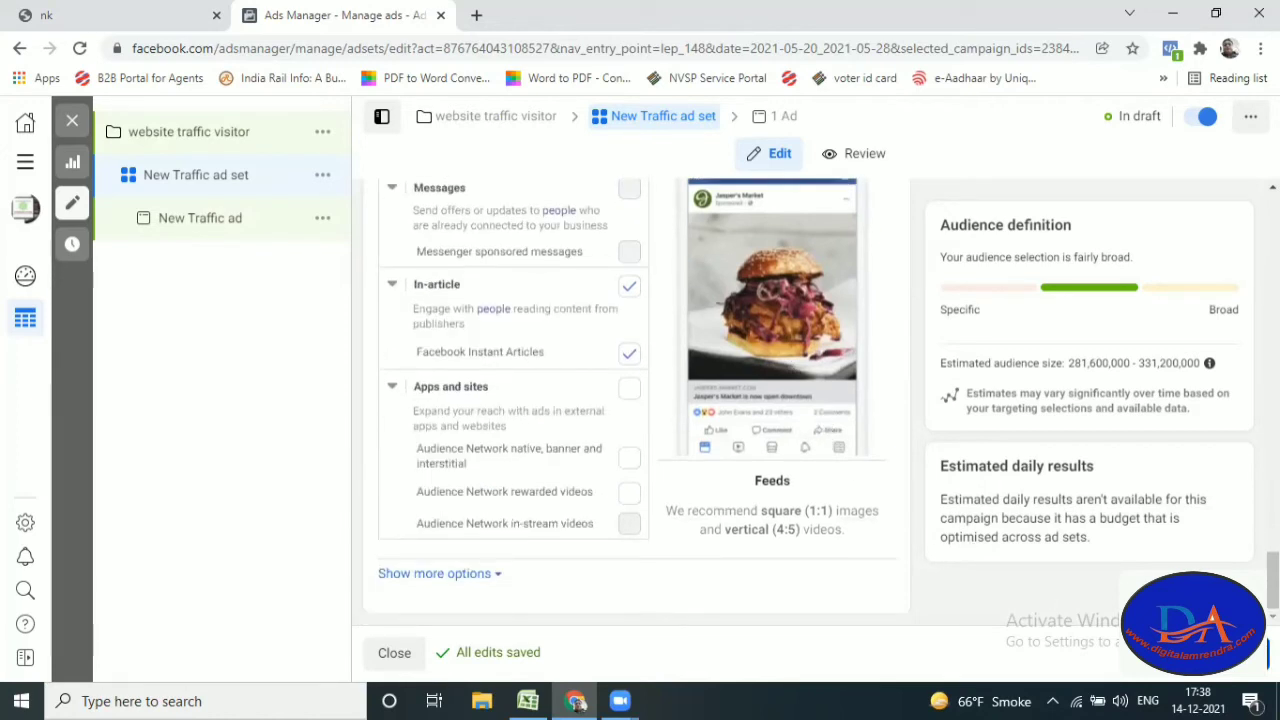
{"action": "left_click", "coordinate": [820, 471]}
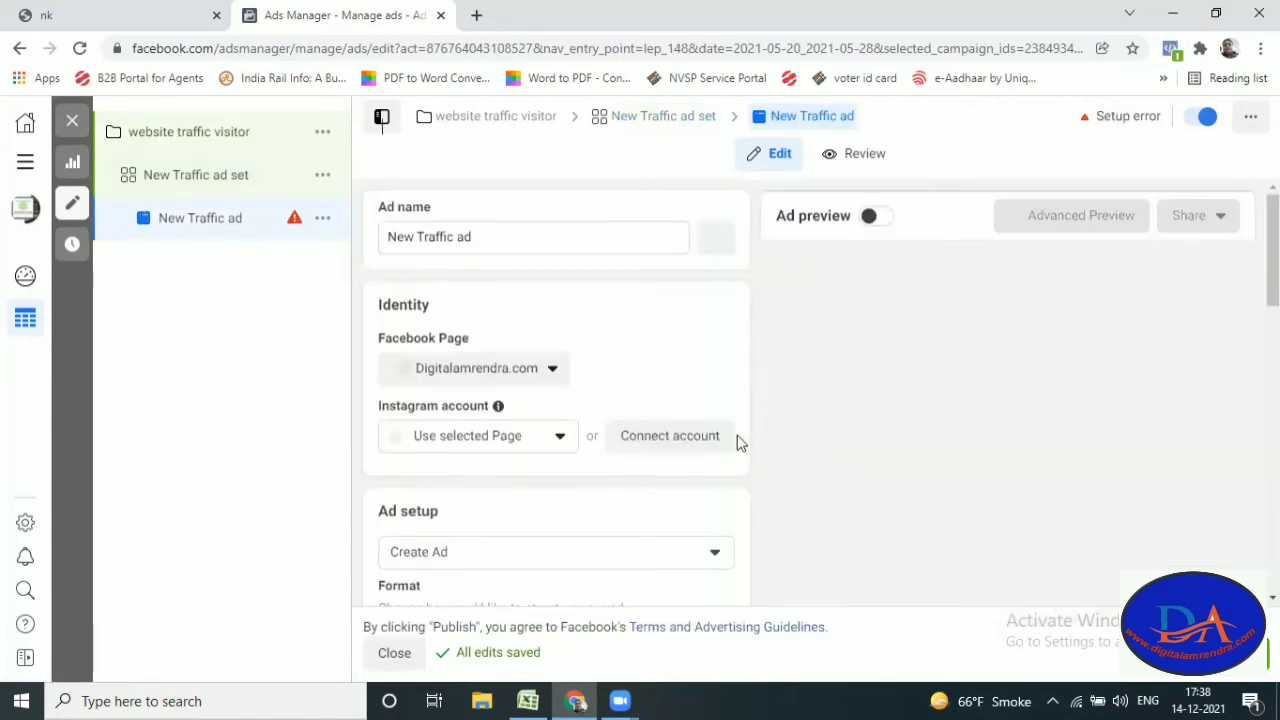
Step: Name the ad "Website visitors"
{"action": "left_click", "coordinate": [533, 370]}
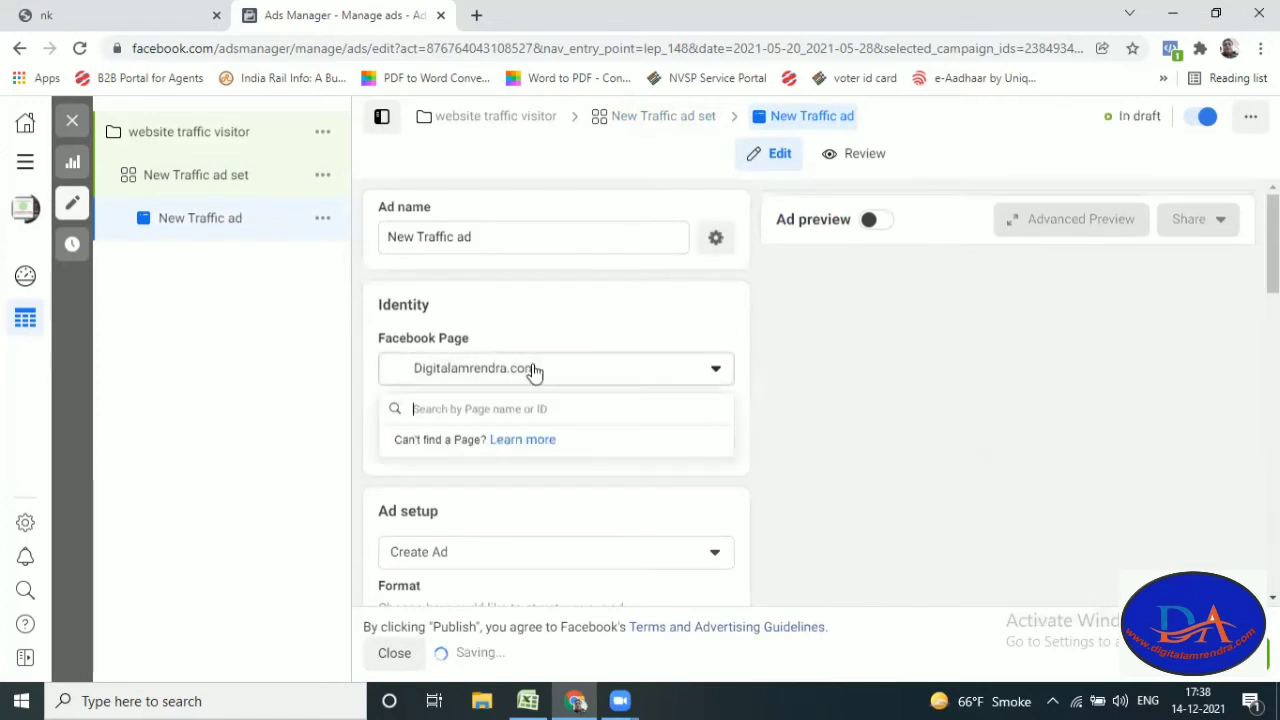
{"action": "triple_click", "coordinate": [494, 229]}
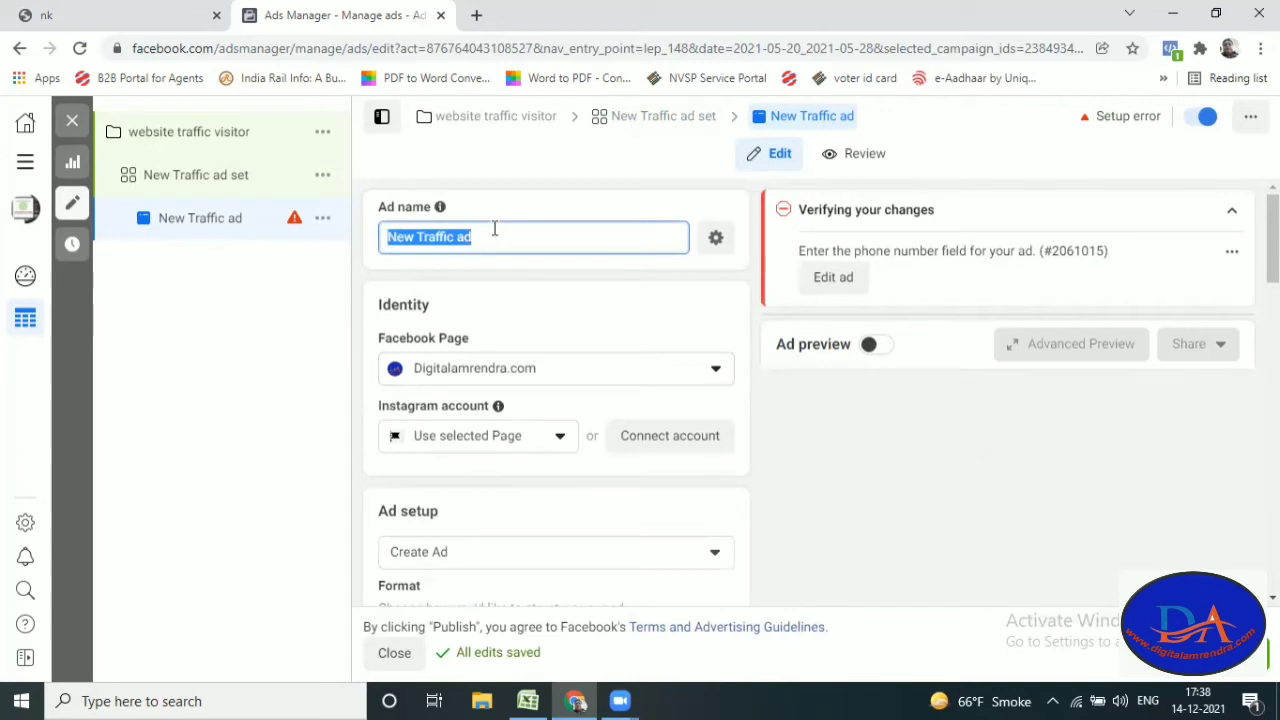
{"action": "type", "text": "Website "}
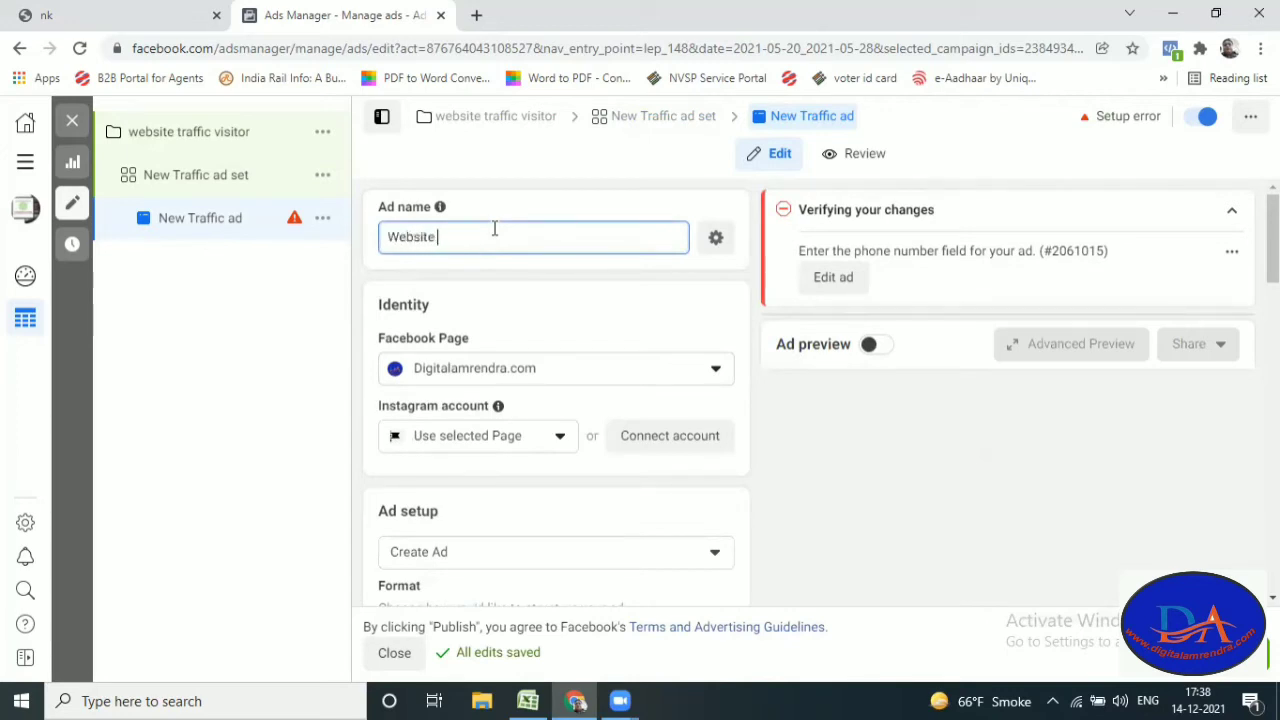
{"action": "type", "text": "visitors"}
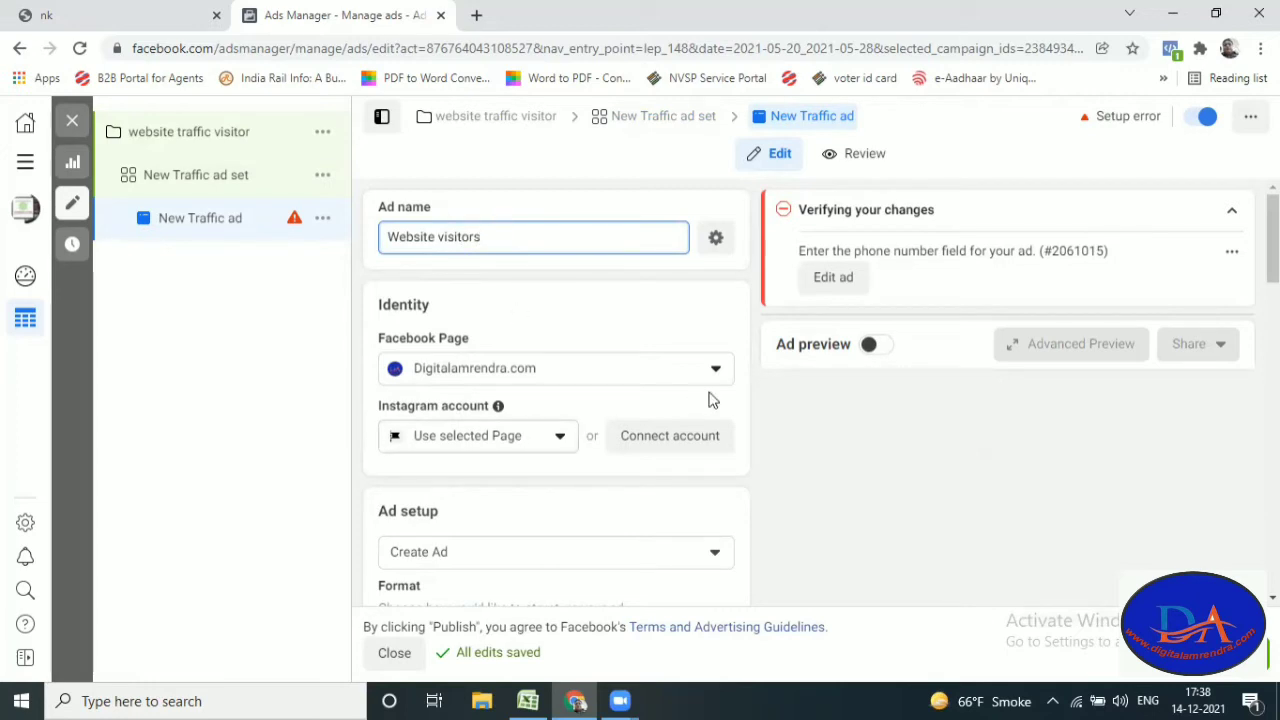
Step: Check the Facebook Pages available for the ad's identity, keeping Digitalamrendra.com, and view the Instagram account choices
{"action": "left_click", "coordinate": [683, 375]}
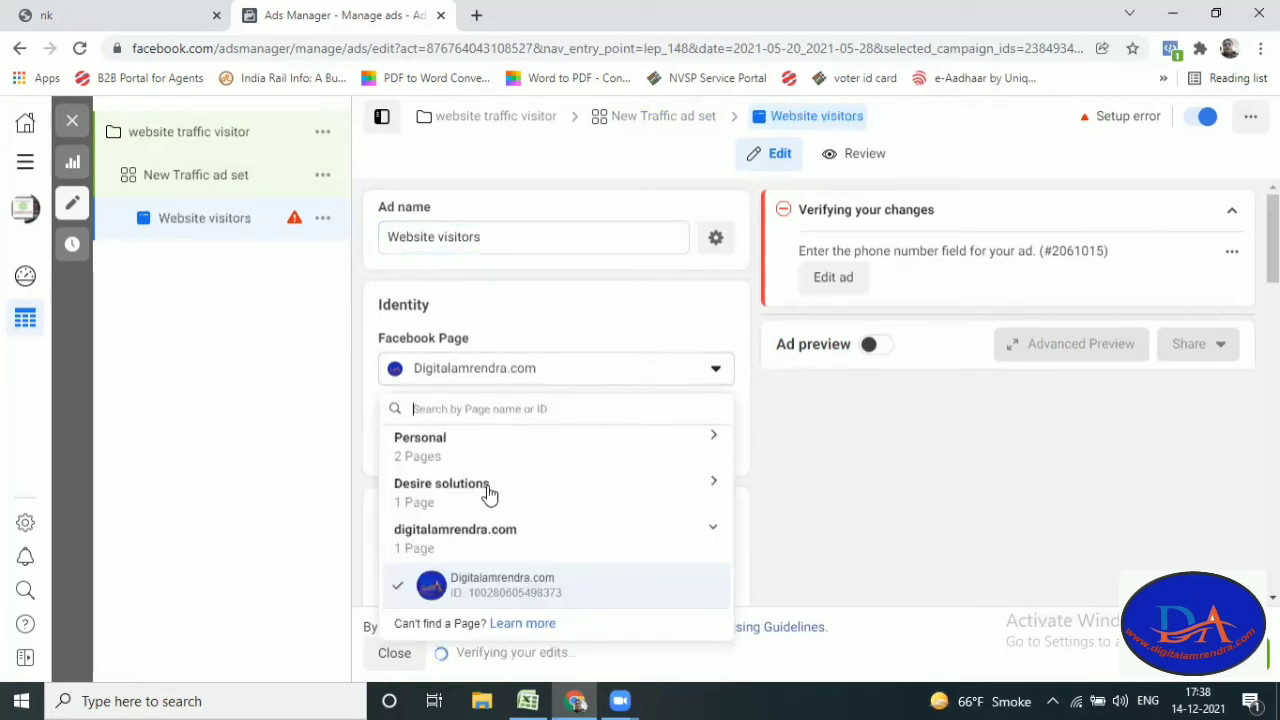
{"action": "left_click", "coordinate": [493, 537]}
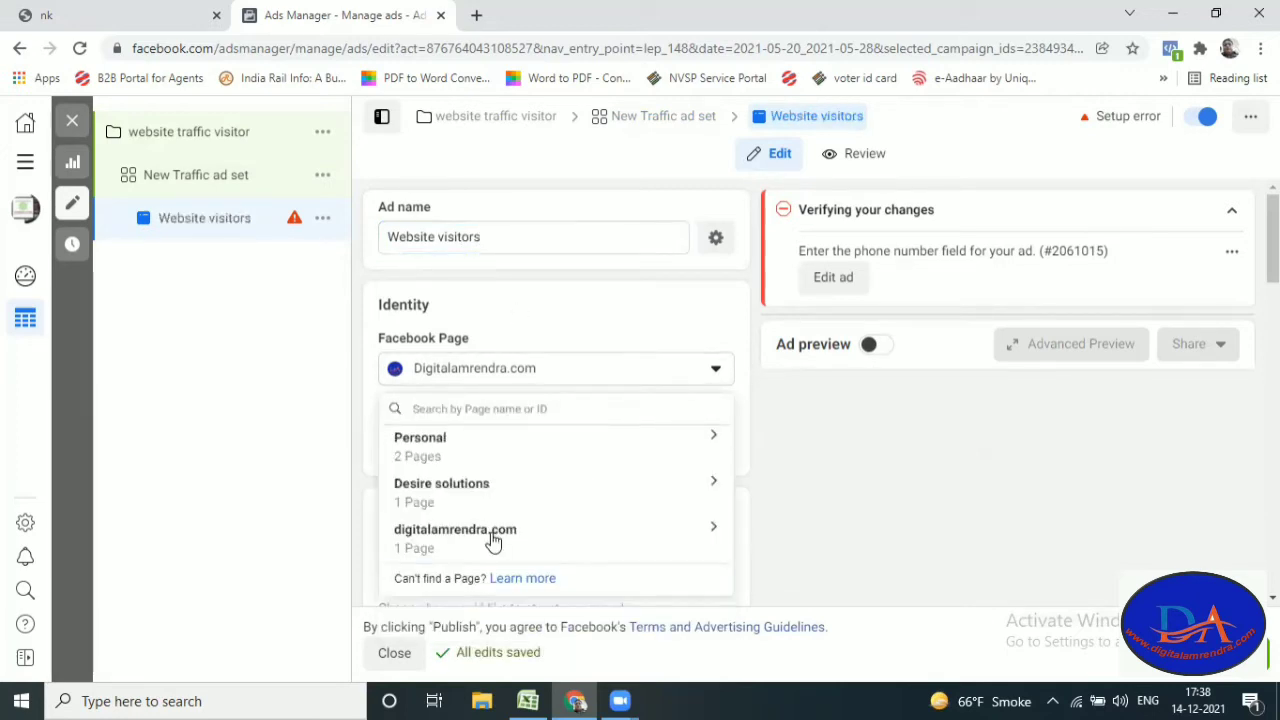
{"action": "left_click", "coordinate": [493, 535]}
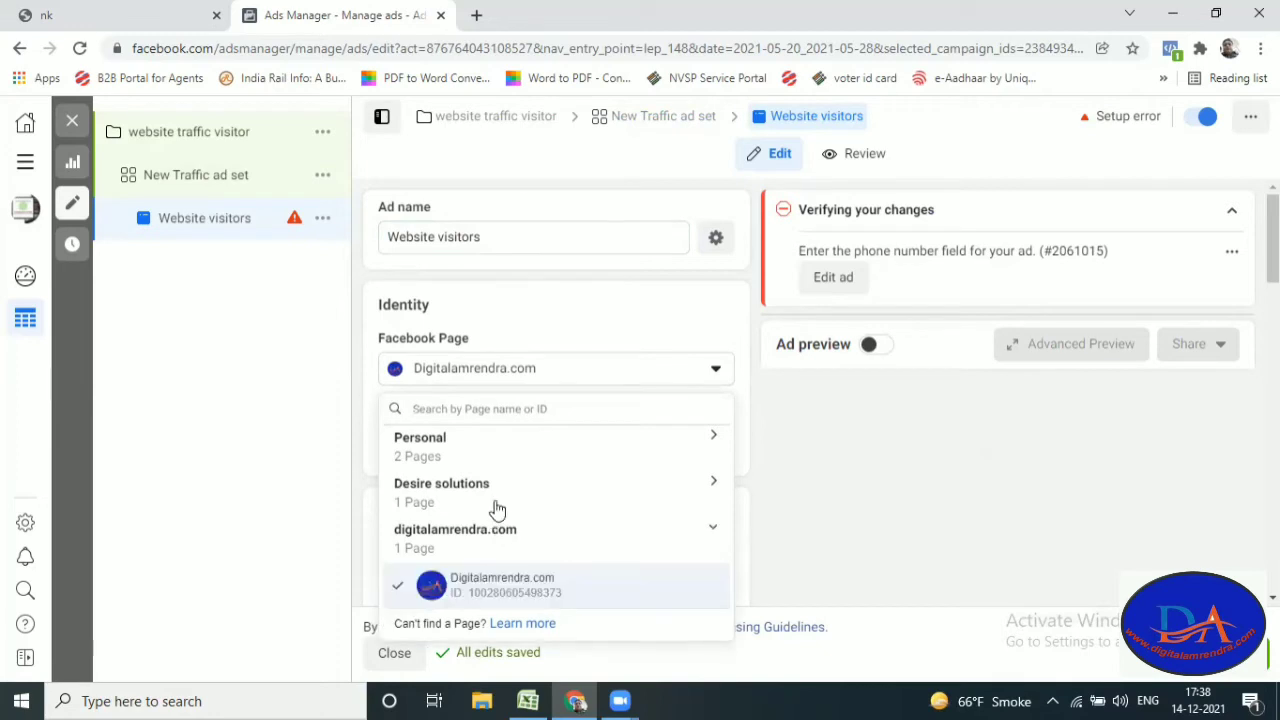
{"action": "left_click", "coordinate": [856, 519]}
{"action": "left_click", "coordinate": [508, 440]}
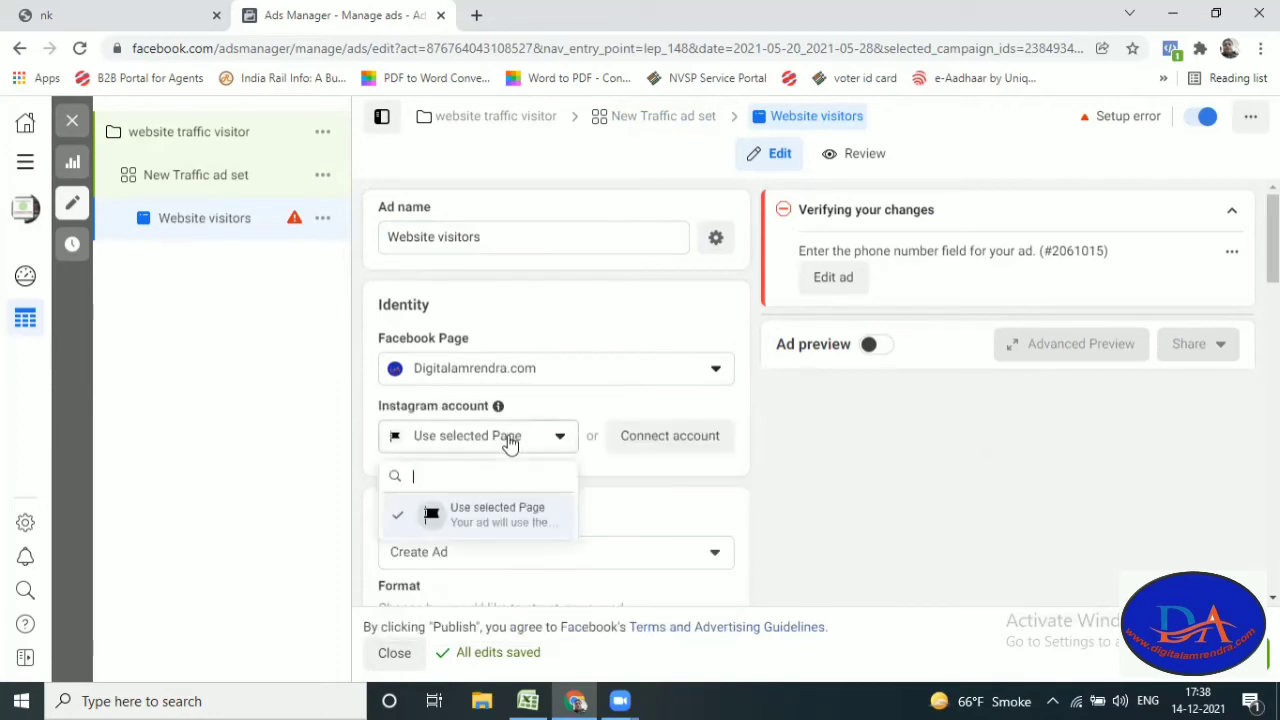
Step: Try to connect a separate Instagram account for the ad's identity, keeping Use selected Page
{"action": "left_click", "coordinate": [664, 448]}
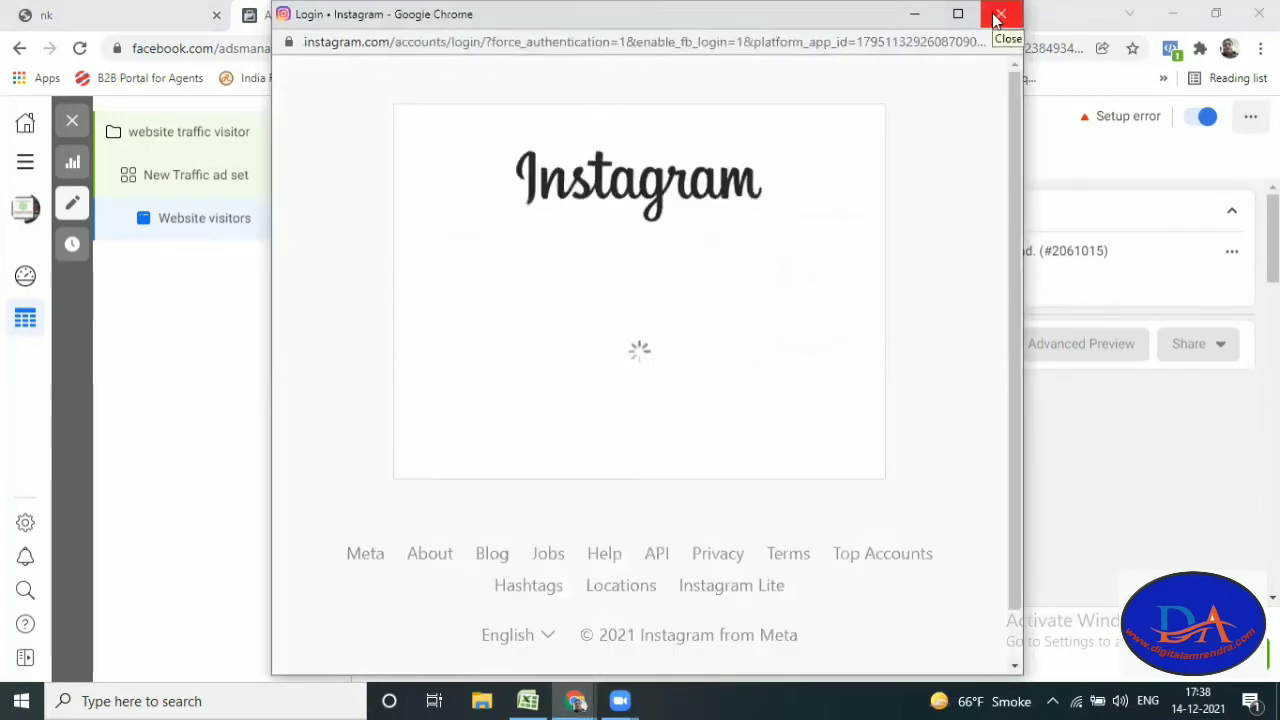
{"action": "left_click", "coordinate": [737, 455]}
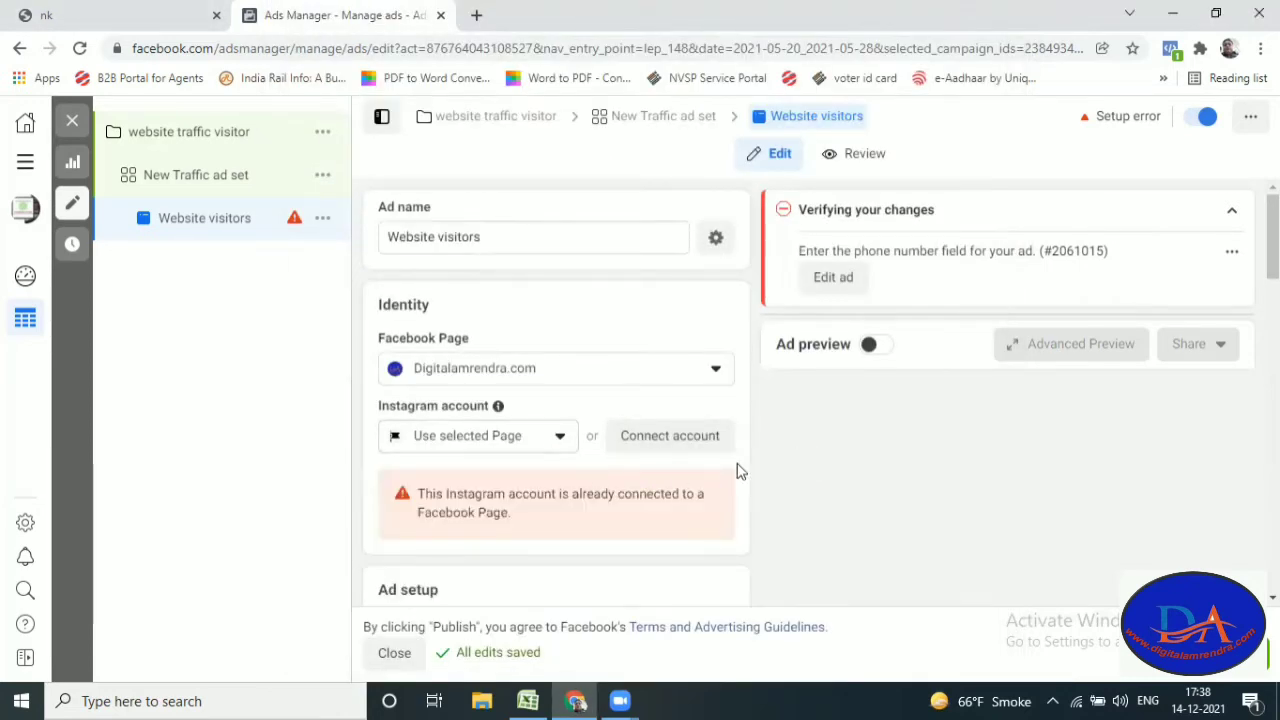
{"action": "left_click", "coordinate": [555, 443]}
{"action": "left_click", "coordinate": [555, 443]}
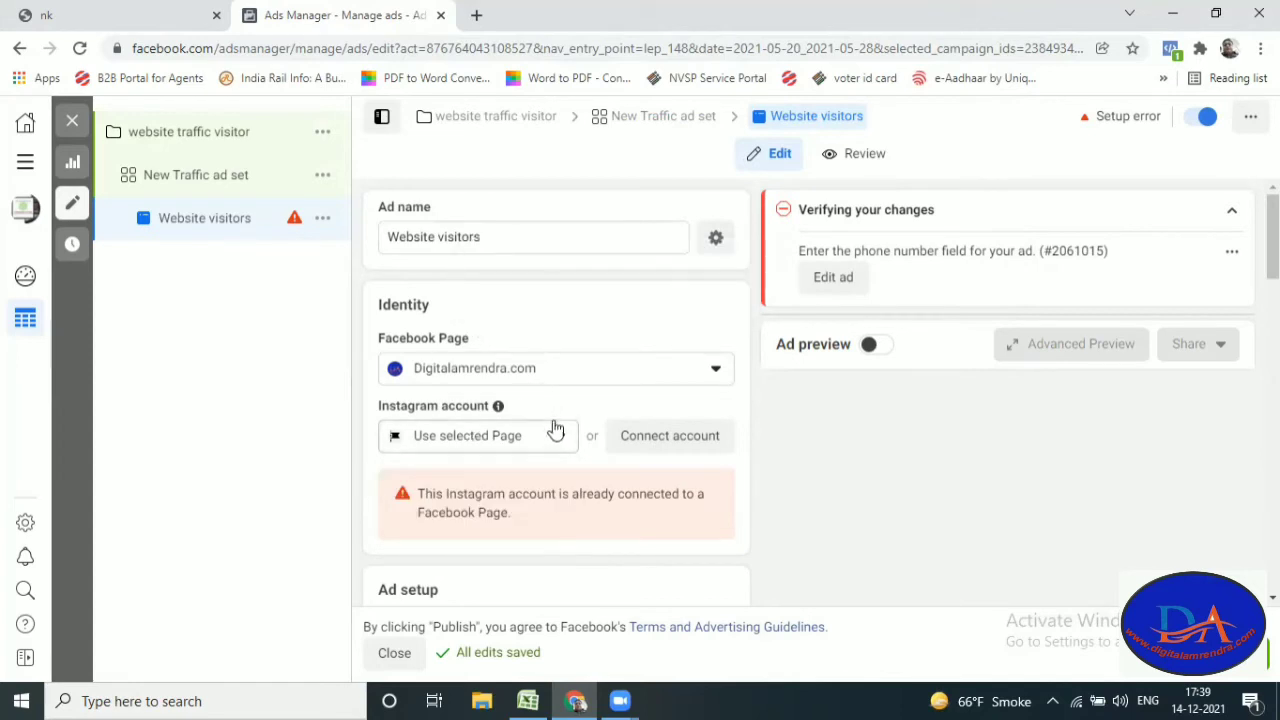
{"action": "left_click", "coordinate": [510, 437]}
{"action": "left_click", "coordinate": [510, 437]}
{"action": "left_click", "coordinate": [510, 437]}
{"action": "left_click", "coordinate": [850, 487]}
Step: Review the ad setup sources and the available formats, keeping Create Ad and Single image or video
{"action": "scroll", "coordinate": [808, 473], "scroll_direction": "down", "scroll_amount": 3}
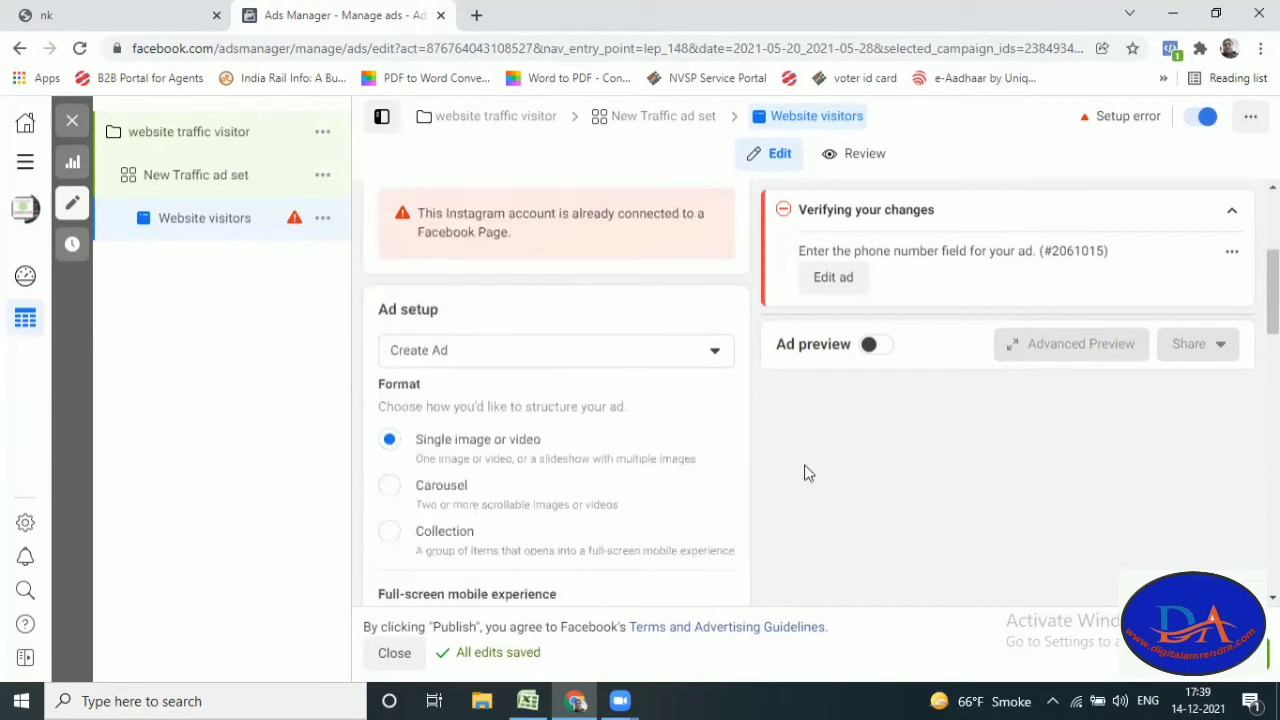
{"action": "left_click", "coordinate": [505, 362]}
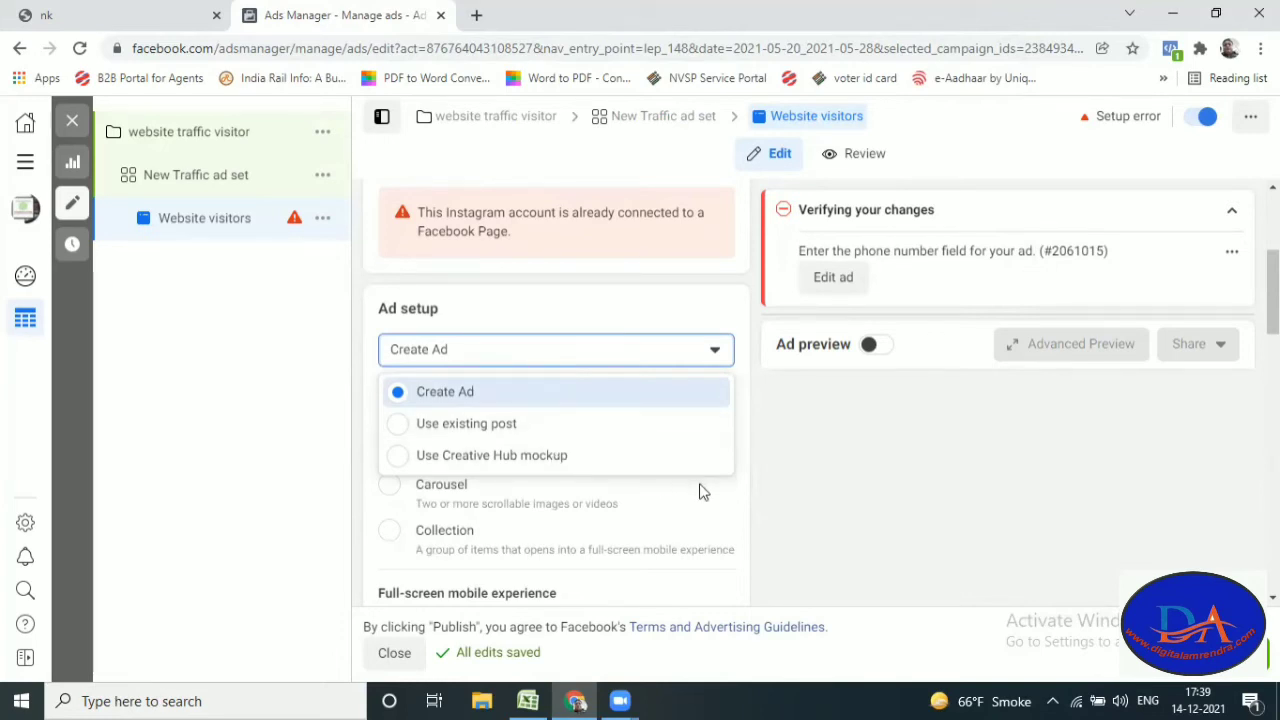
{"action": "left_click", "coordinate": [925, 488]}
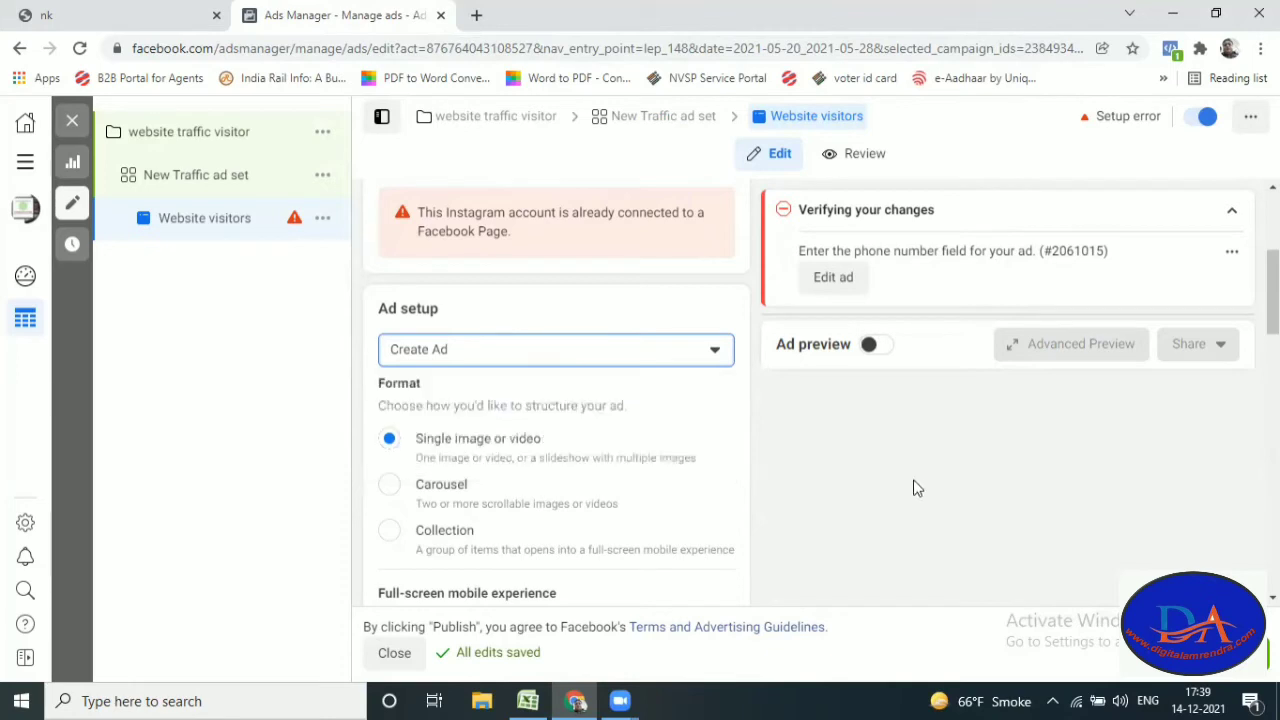
{"action": "scroll", "coordinate": [617, 390], "scroll_direction": "down", "scroll_amount": 1}
{"action": "scroll", "coordinate": [617, 390], "scroll_direction": "down", "scroll_amount": 1}
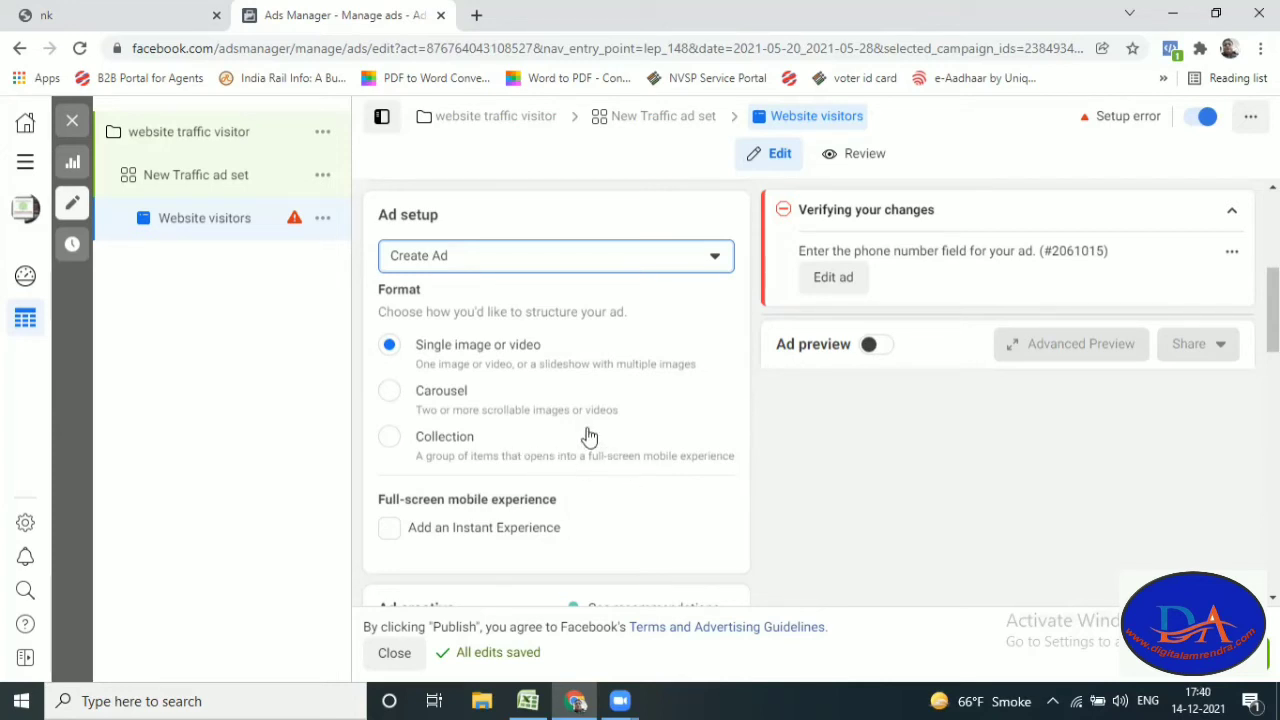
Step: Add the 1080 × 1080 account image FACEBOOK ADS.jpg as the ad's media for all placements
{"action": "scroll", "coordinate": [587, 436], "scroll_direction": "down", "scroll_amount": 2}
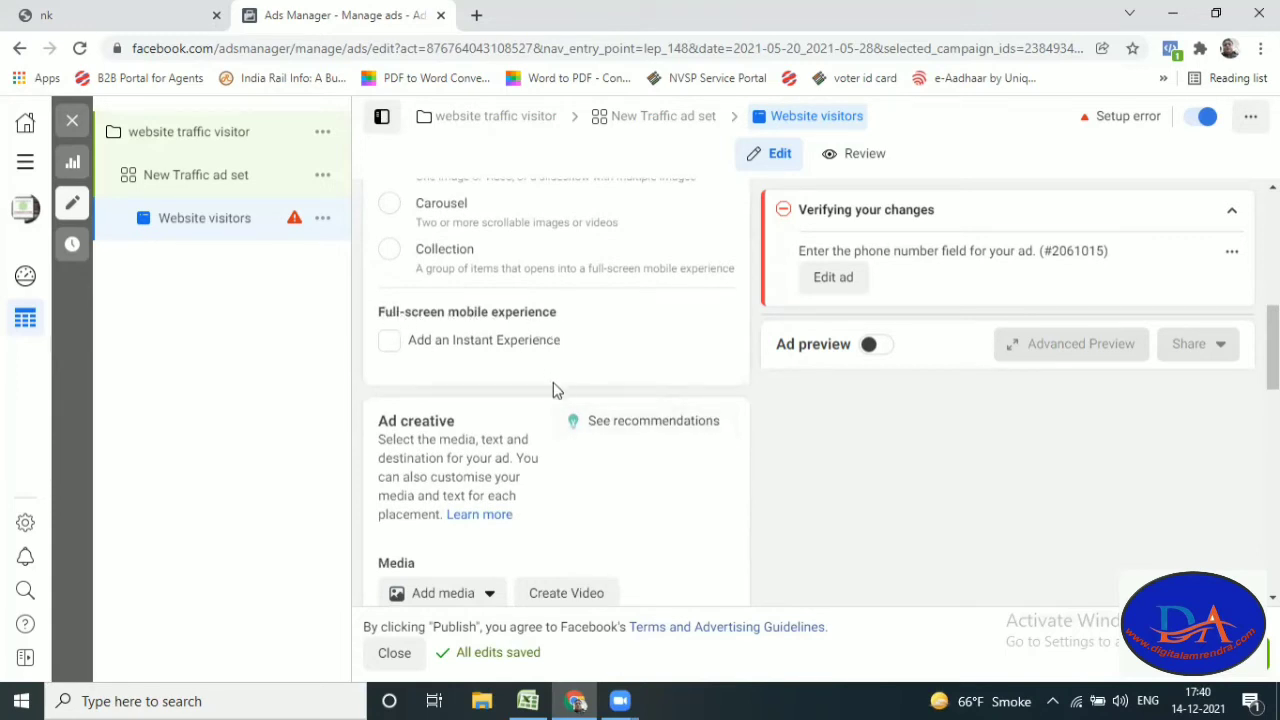
{"action": "scroll", "coordinate": [466, 374], "scroll_direction": "down", "scroll_amount": 1}
{"action": "scroll", "coordinate": [586, 380], "scroll_direction": "down", "scroll_amount": 2}
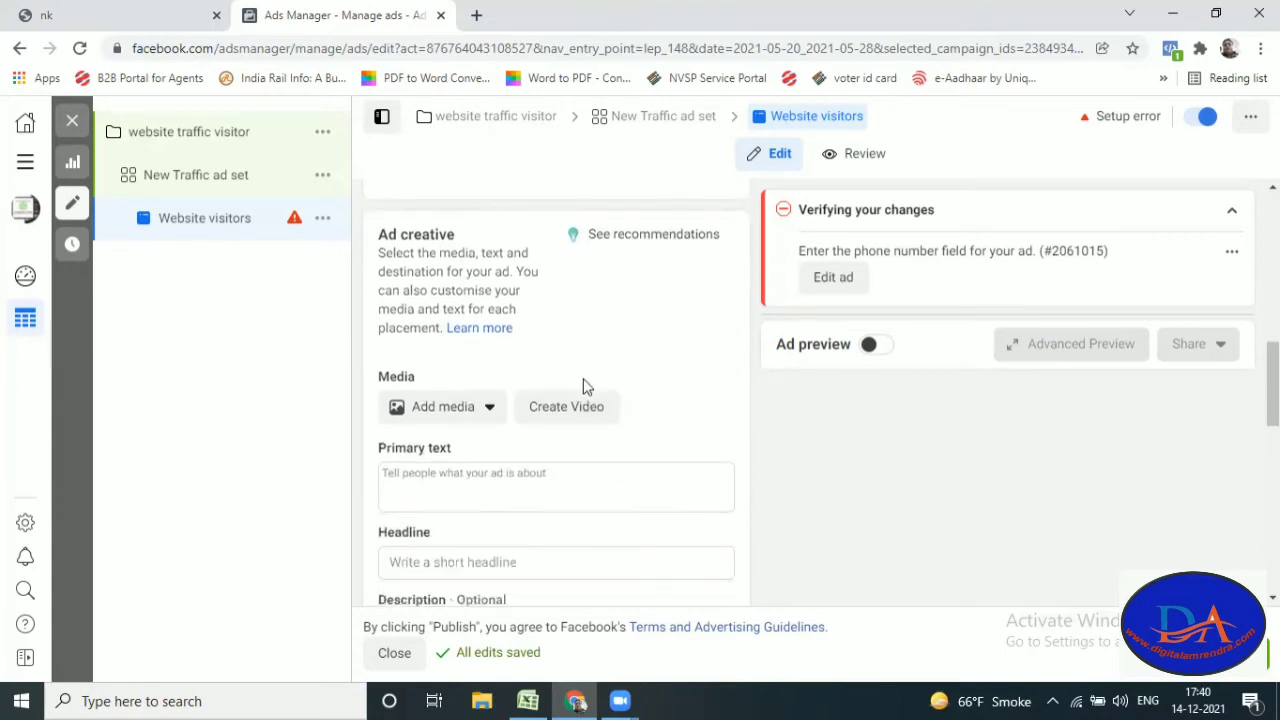
{"action": "left_click", "coordinate": [457, 318]}
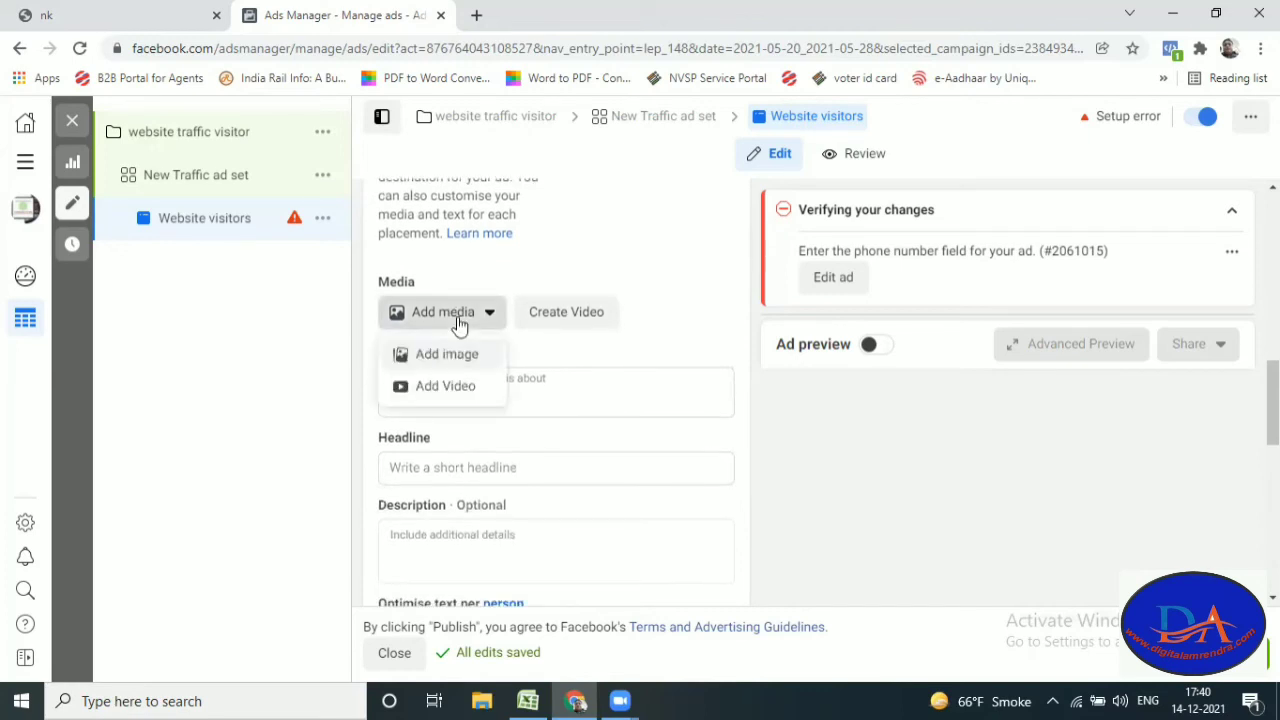
{"action": "left_click", "coordinate": [459, 360]}
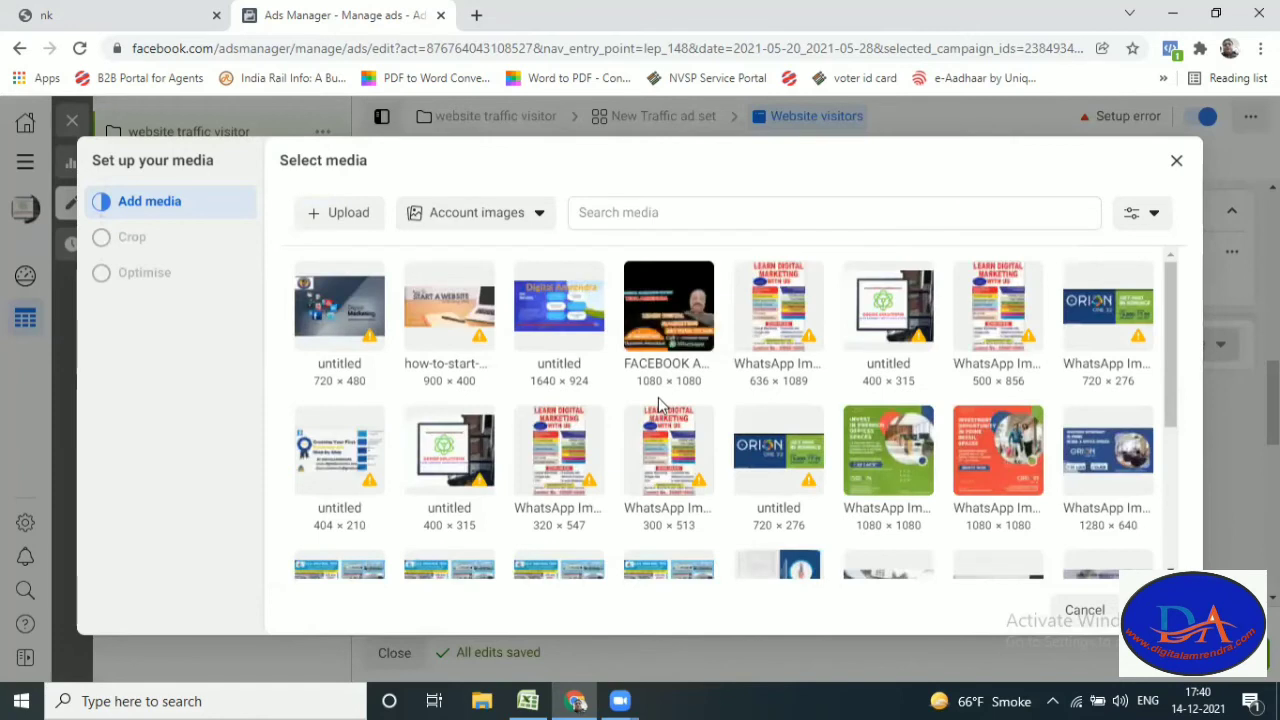
{"action": "left_click", "coordinate": [672, 312]}
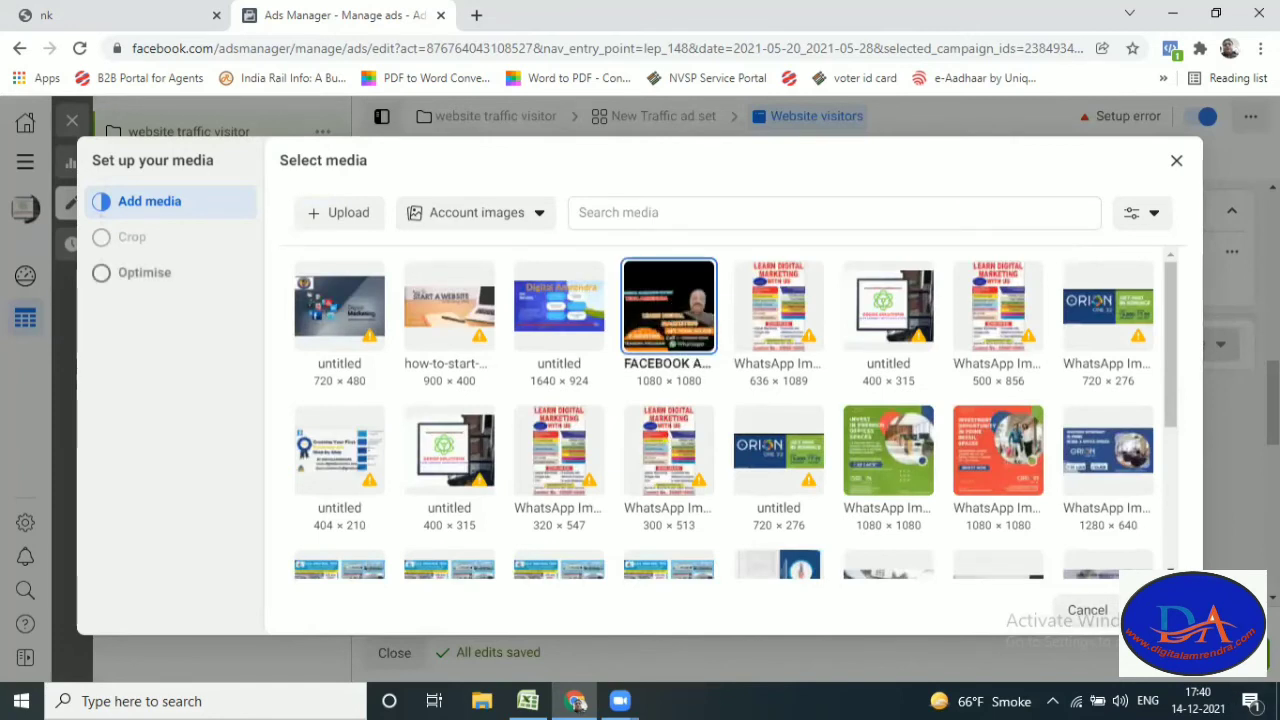
{"action": "left_click", "coordinate": [355, 216]}
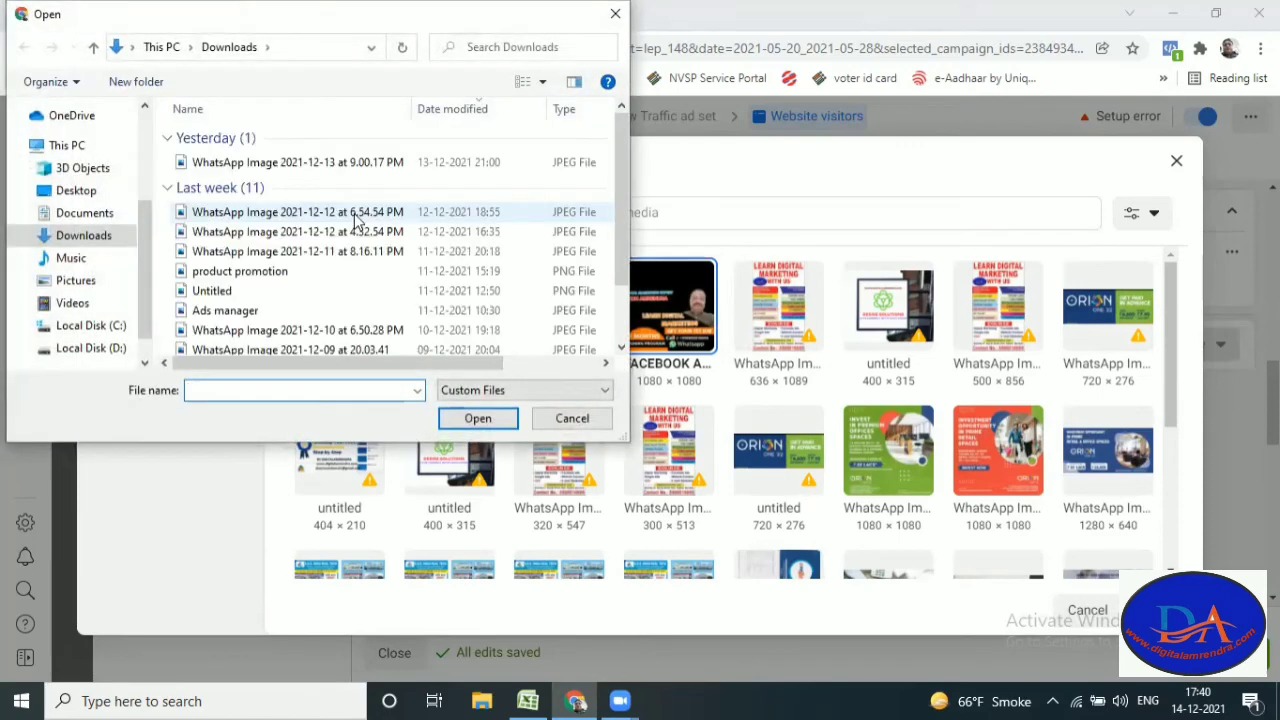
{"action": "left_click", "coordinate": [615, 16]}
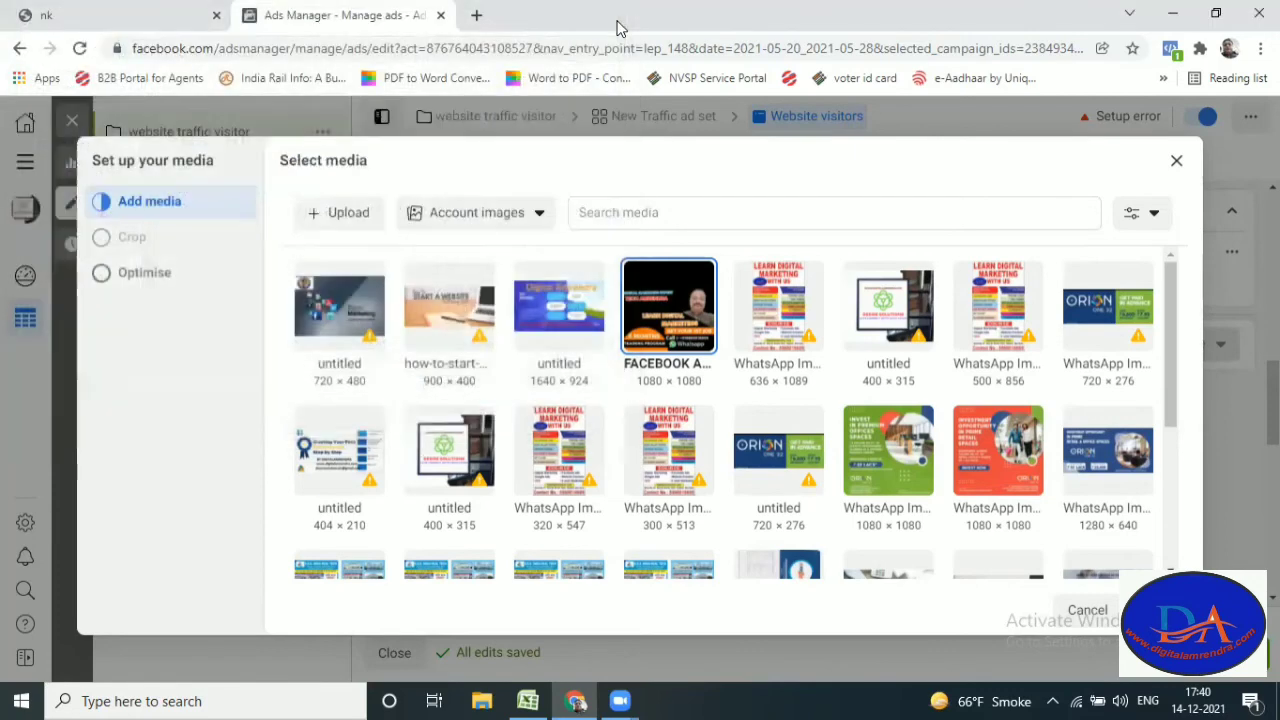
{"action": "double_click", "coordinate": [668, 303]}
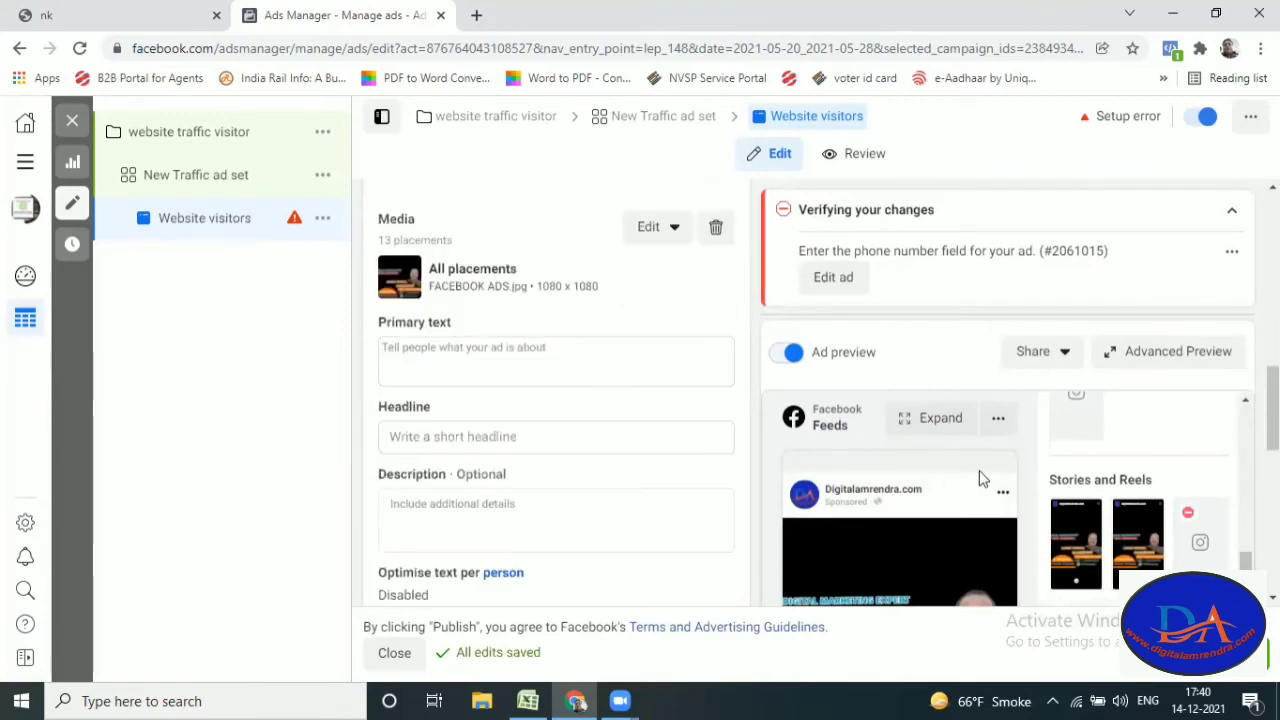
Step: Use the first suggested primary text and add the line "Hey Digital Marketors if you want to learn digital marketing then this is the best platform"
{"action": "left_click", "coordinate": [534, 318]}
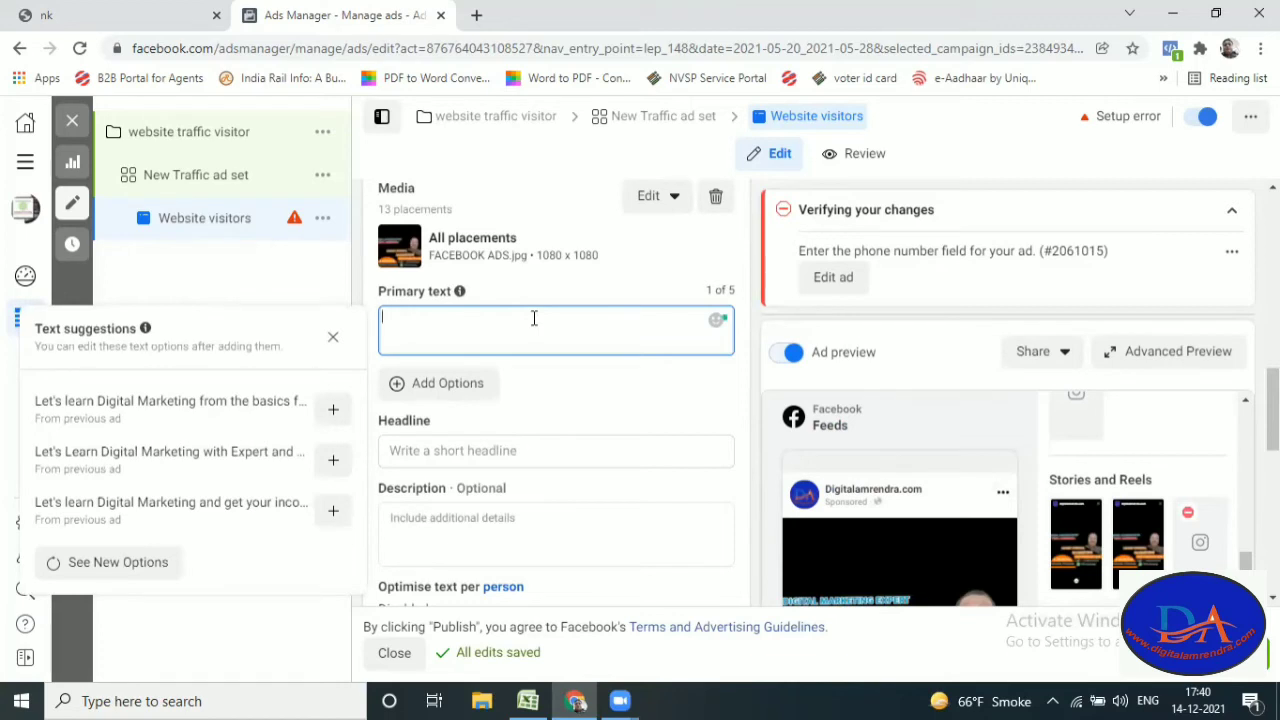
{"action": "left_click", "coordinate": [334, 414]}
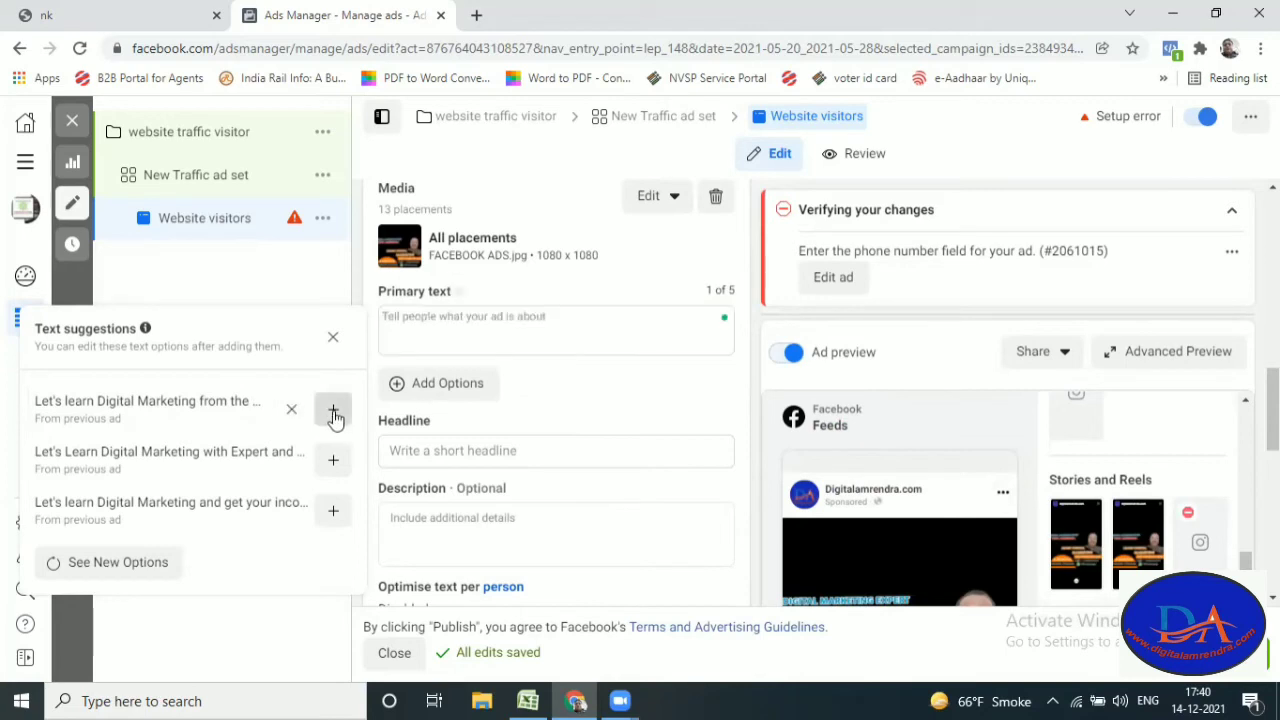
{"action": "left_click", "coordinate": [468, 338]}
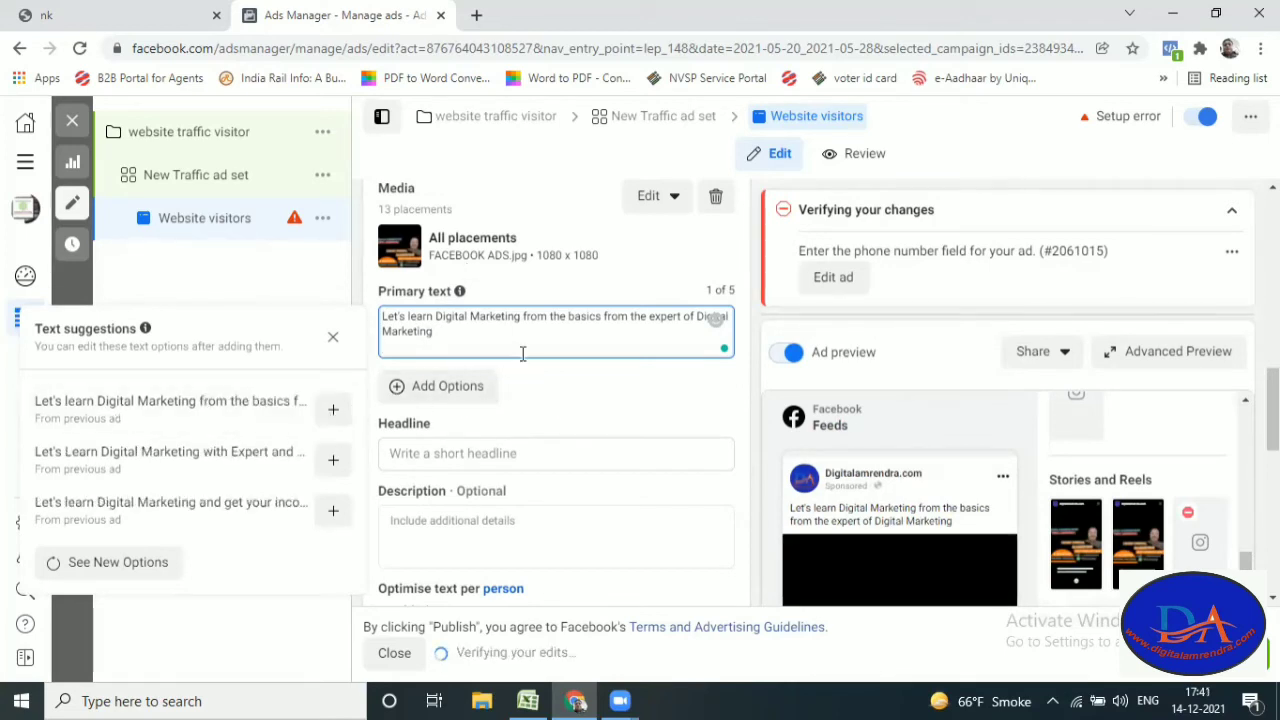
{"action": "type", "text": "Hey Digital Marketor"}
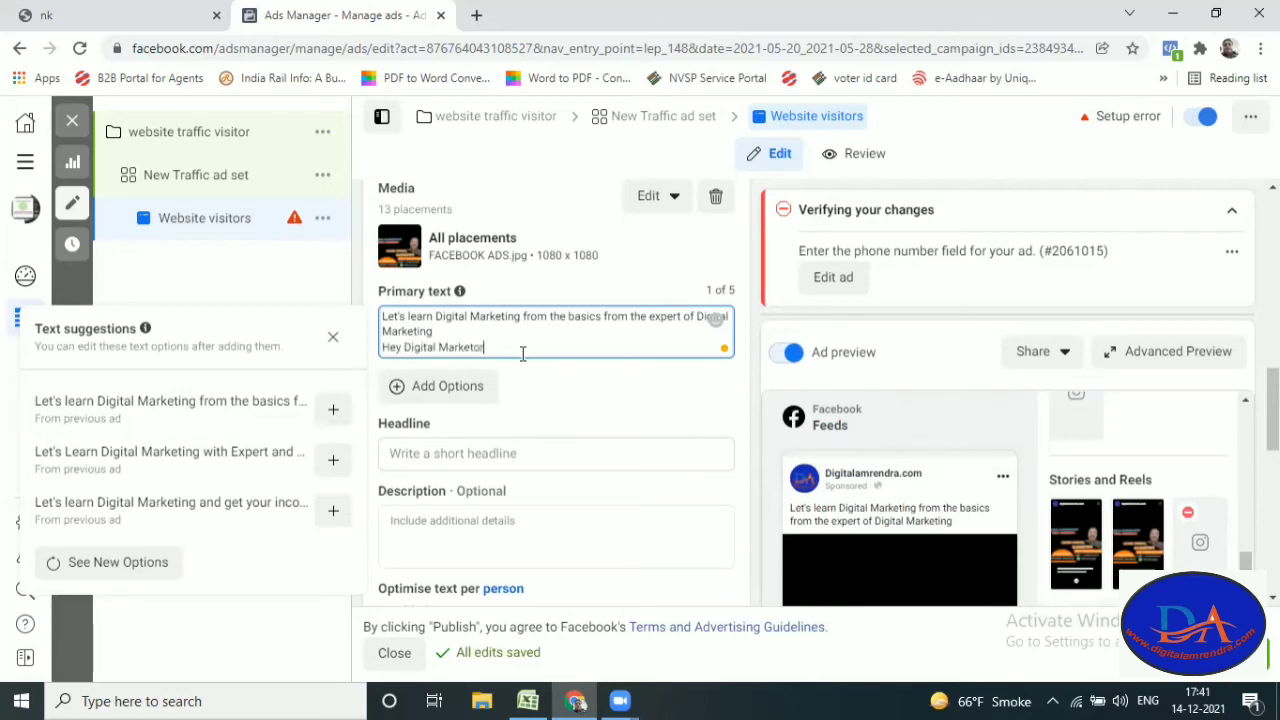
{"action": "type", "text": "s if y"}
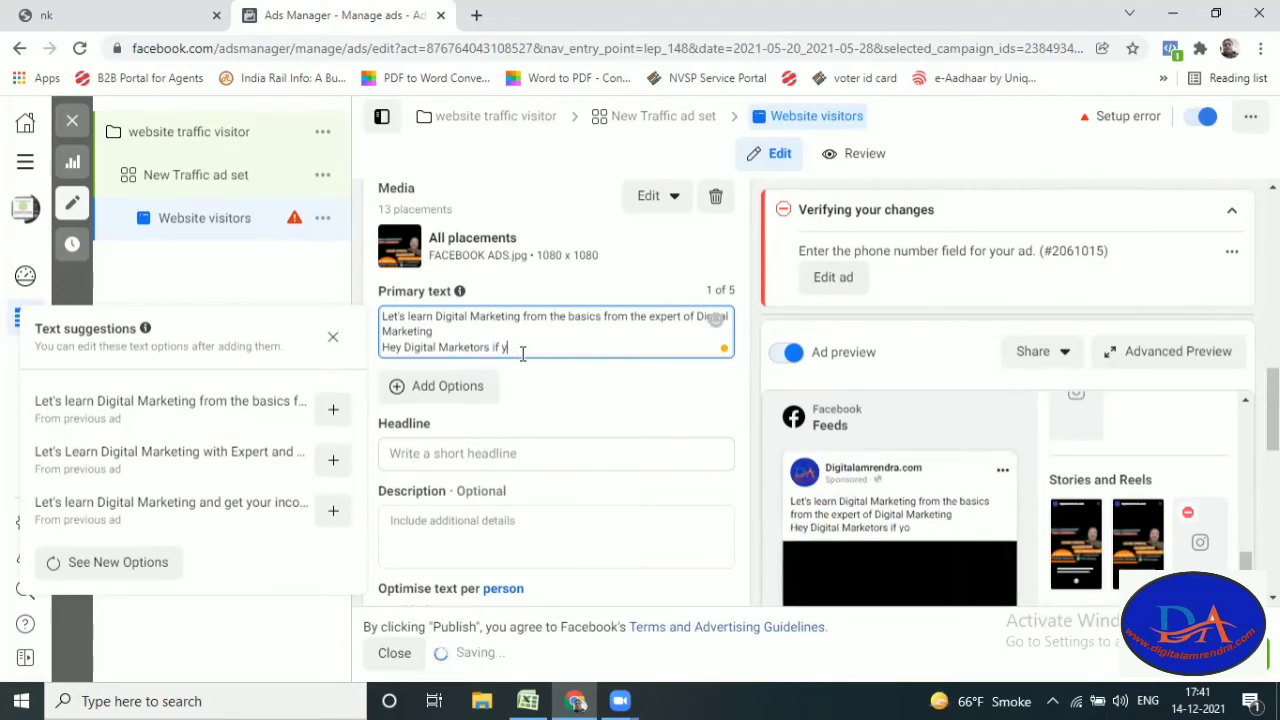
{"action": "type", "text": "ou want "}
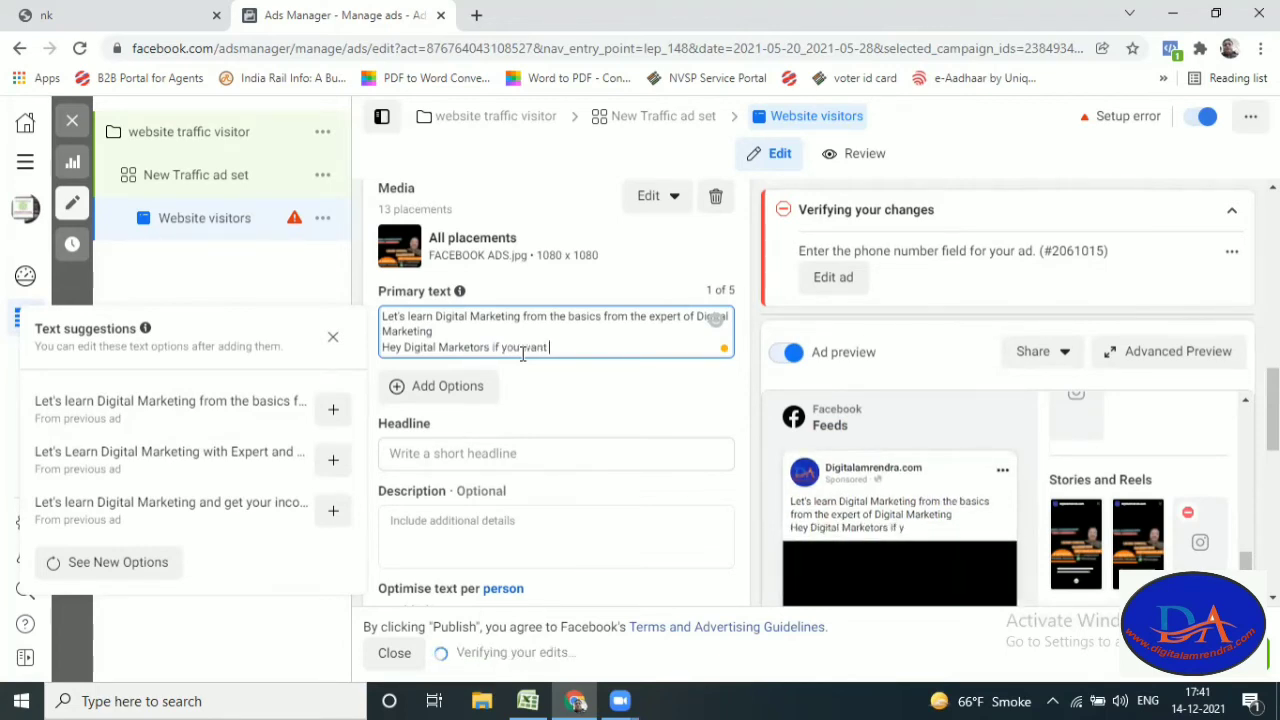
{"action": "type", "text": "to learn digital marketing  then this"}
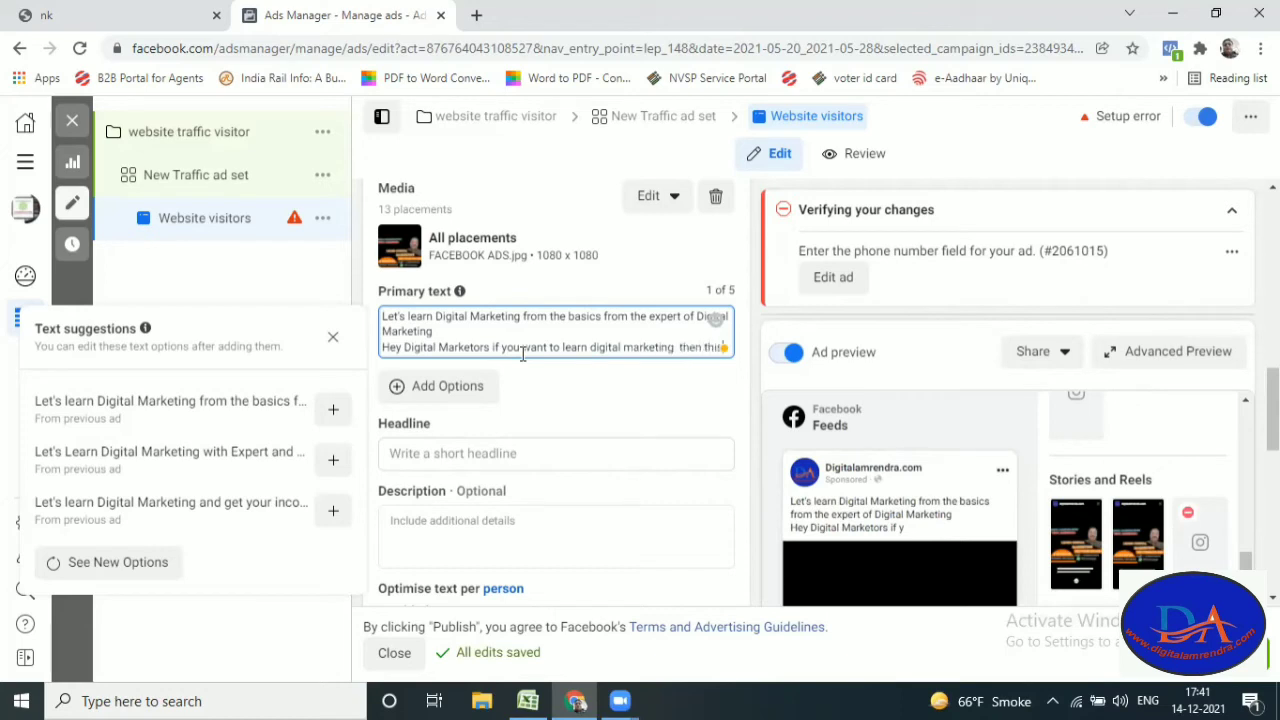
{"action": "type", "text": "the best platform"}
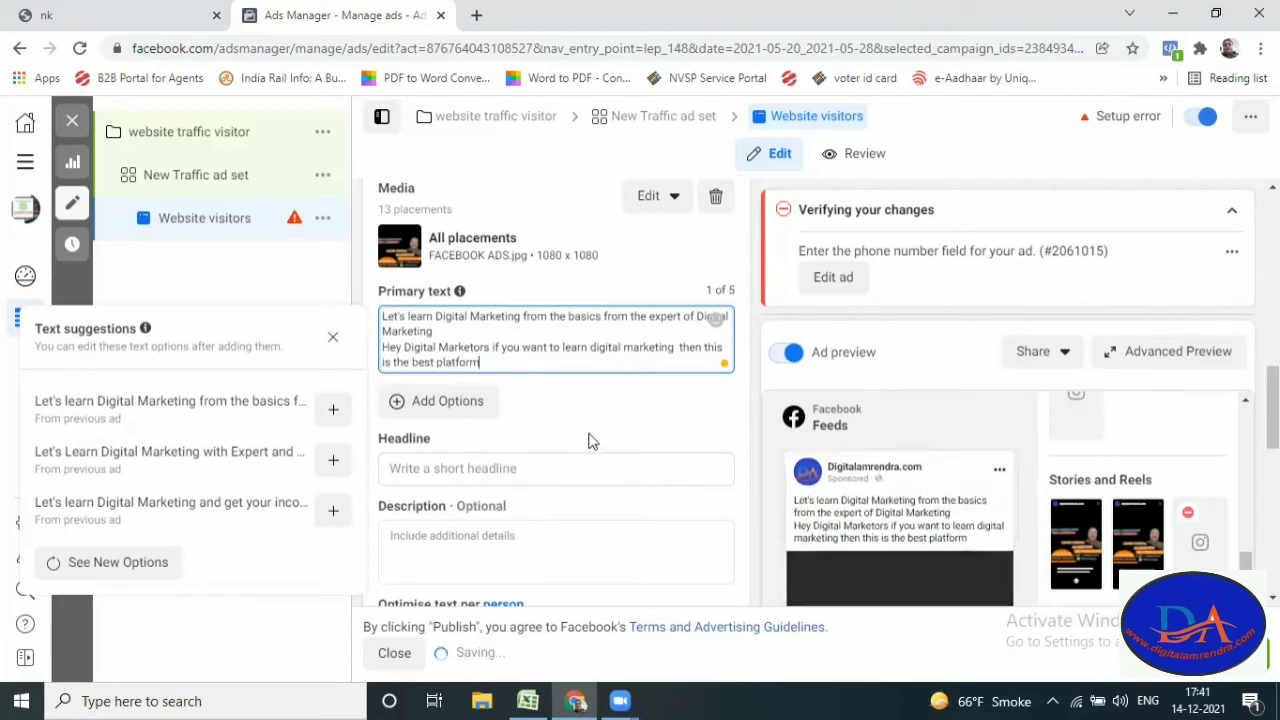
Step: Set the ad's headline to "Let's learn digital marketing", leaving the optional description empty
{"action": "mouse_move", "coordinate": [975, 558]}
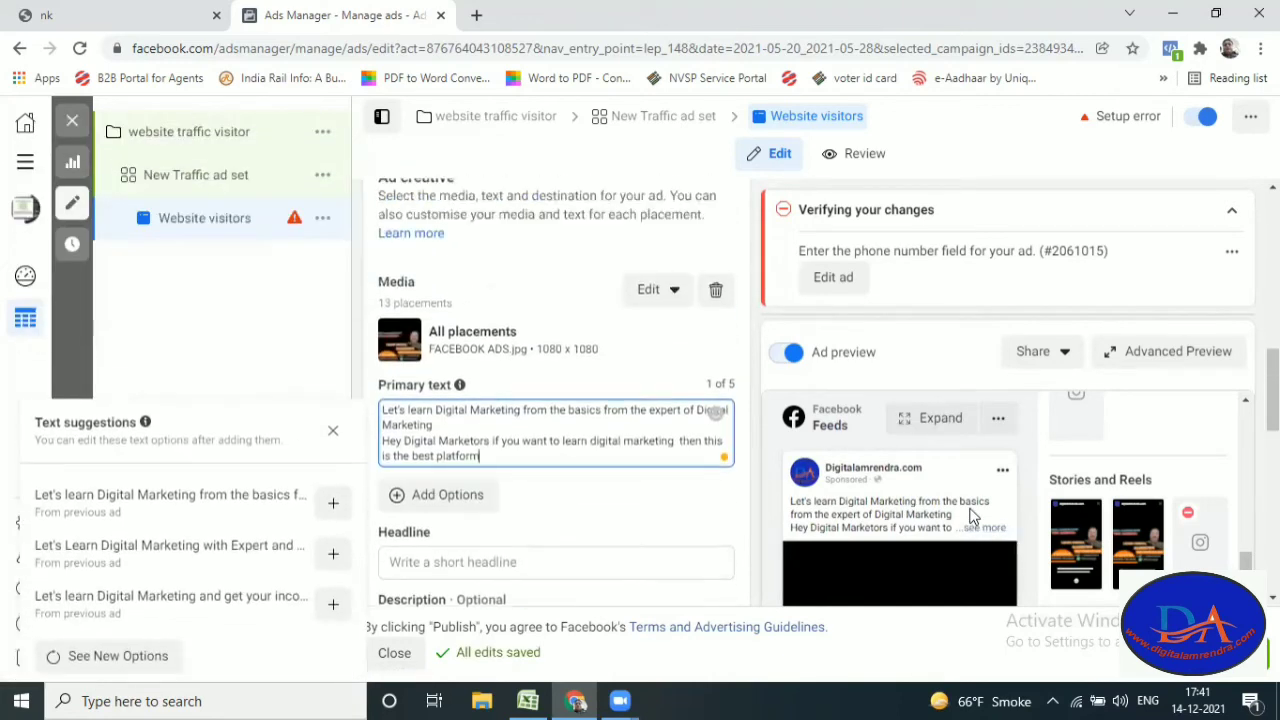
{"action": "scroll", "coordinate": [715, 420], "scroll_direction": "down", "scroll_amount": 2}
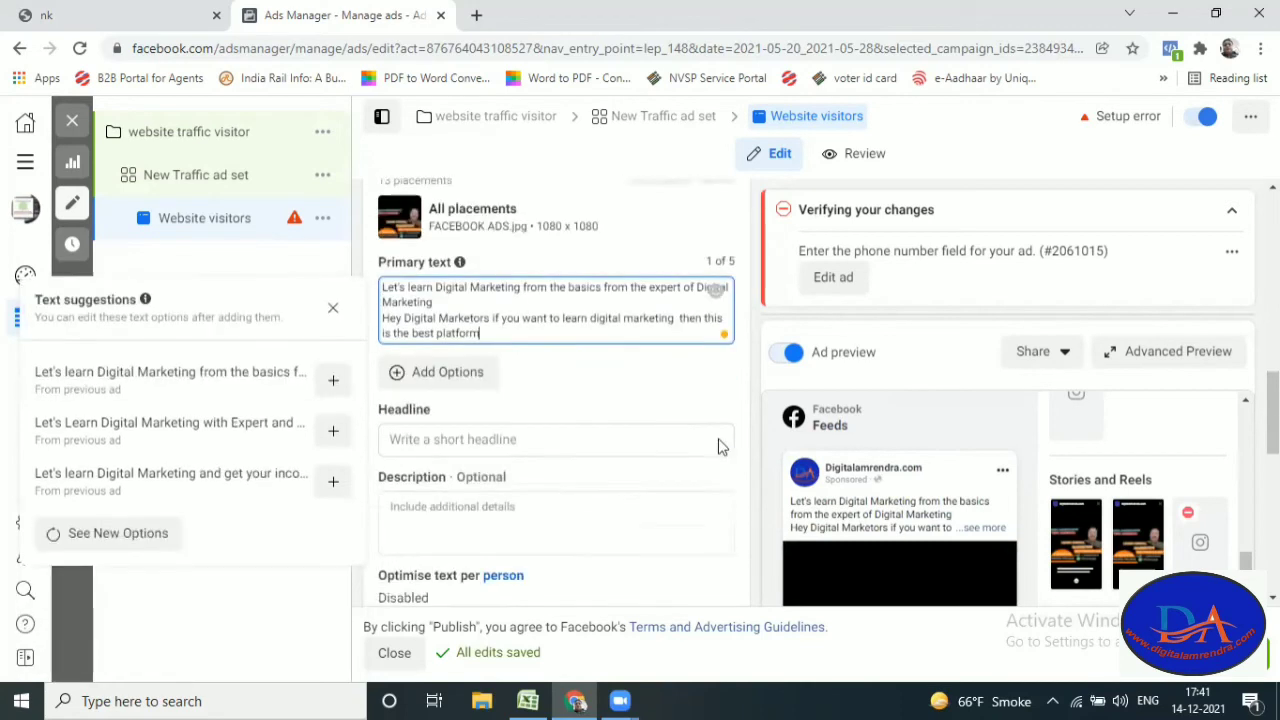
{"action": "left_click", "coordinate": [489, 373]}
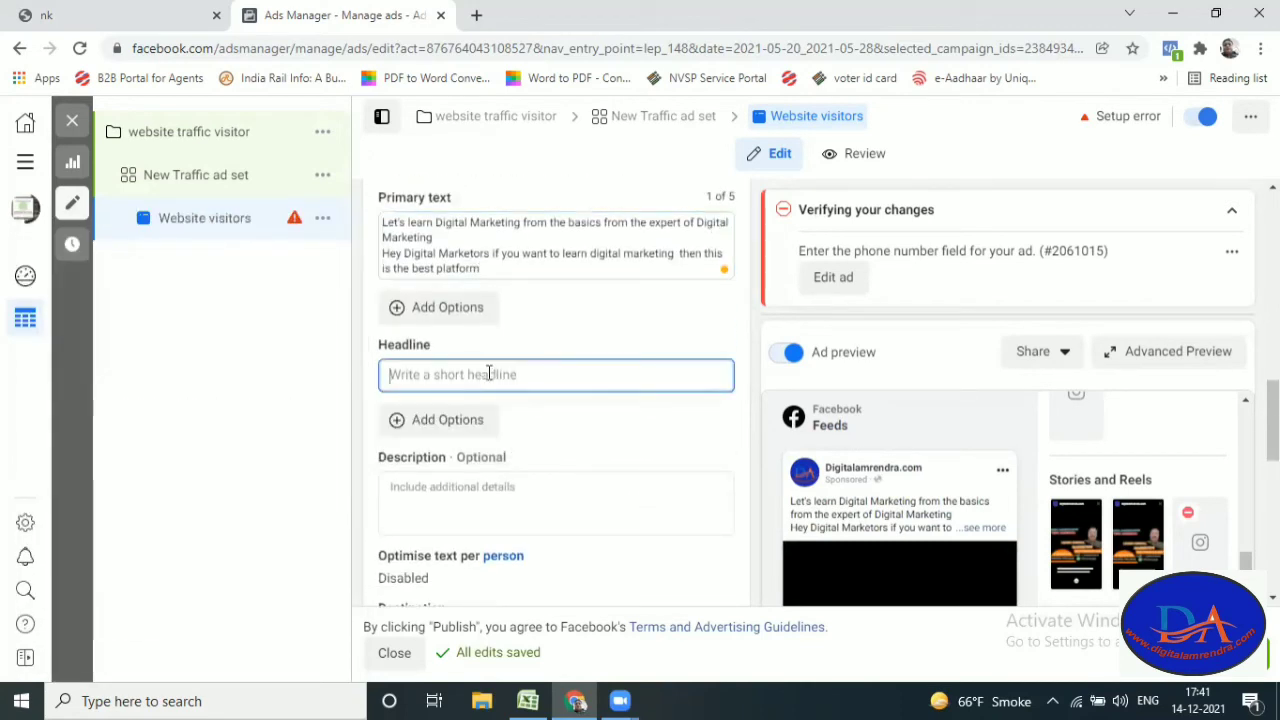
{"action": "type", "text": "Let's learn dig"}
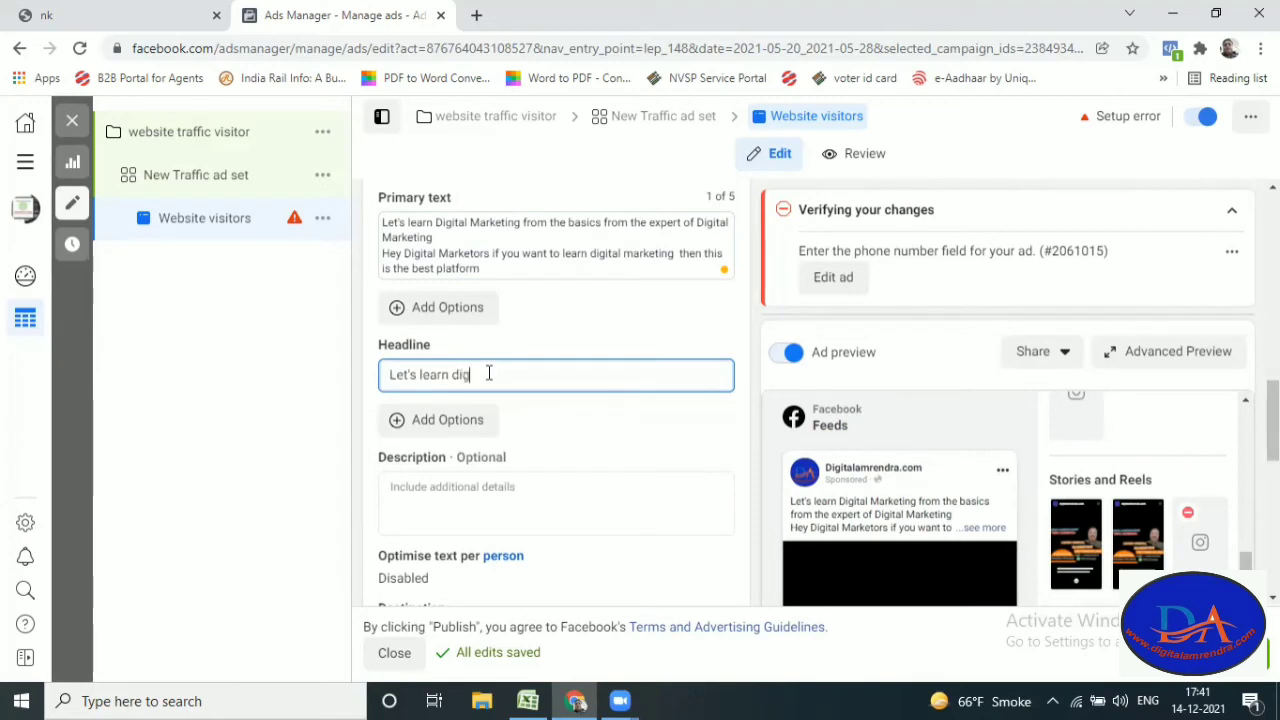
{"action": "type", "text": "ital marketing"}
{"action": "left_click", "coordinate": [639, 455]}
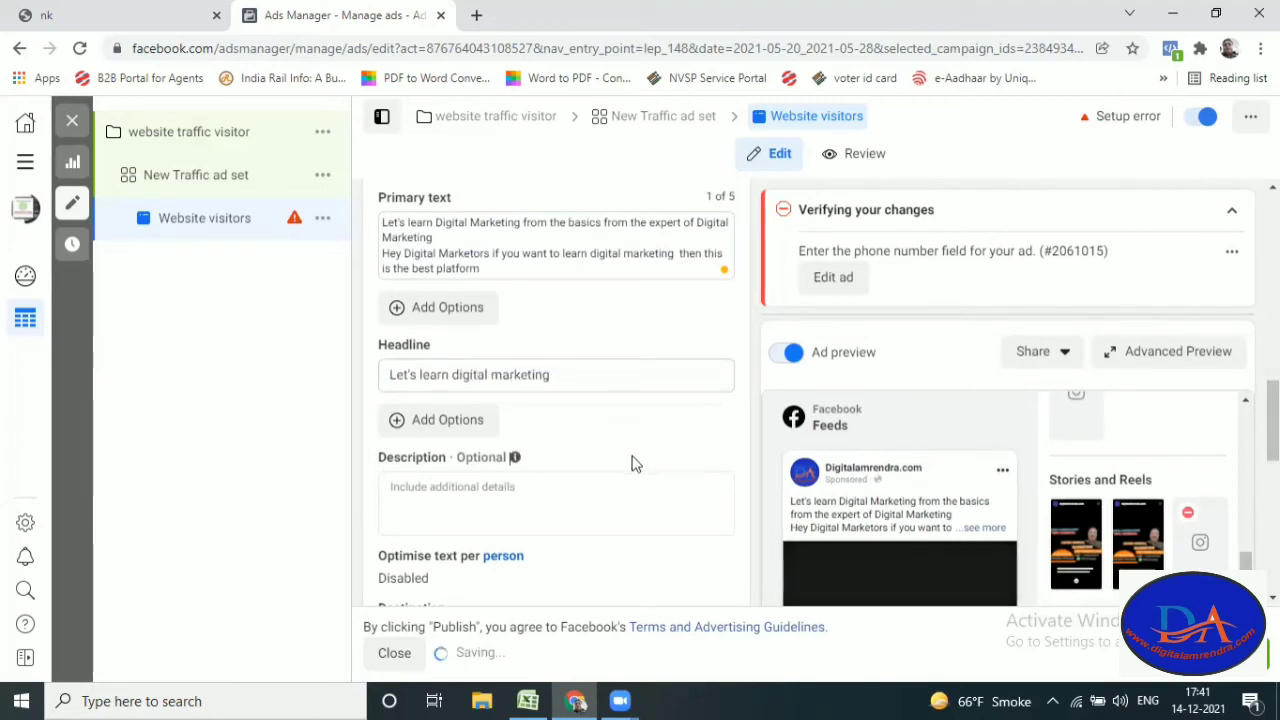
{"action": "left_click", "coordinate": [486, 486]}
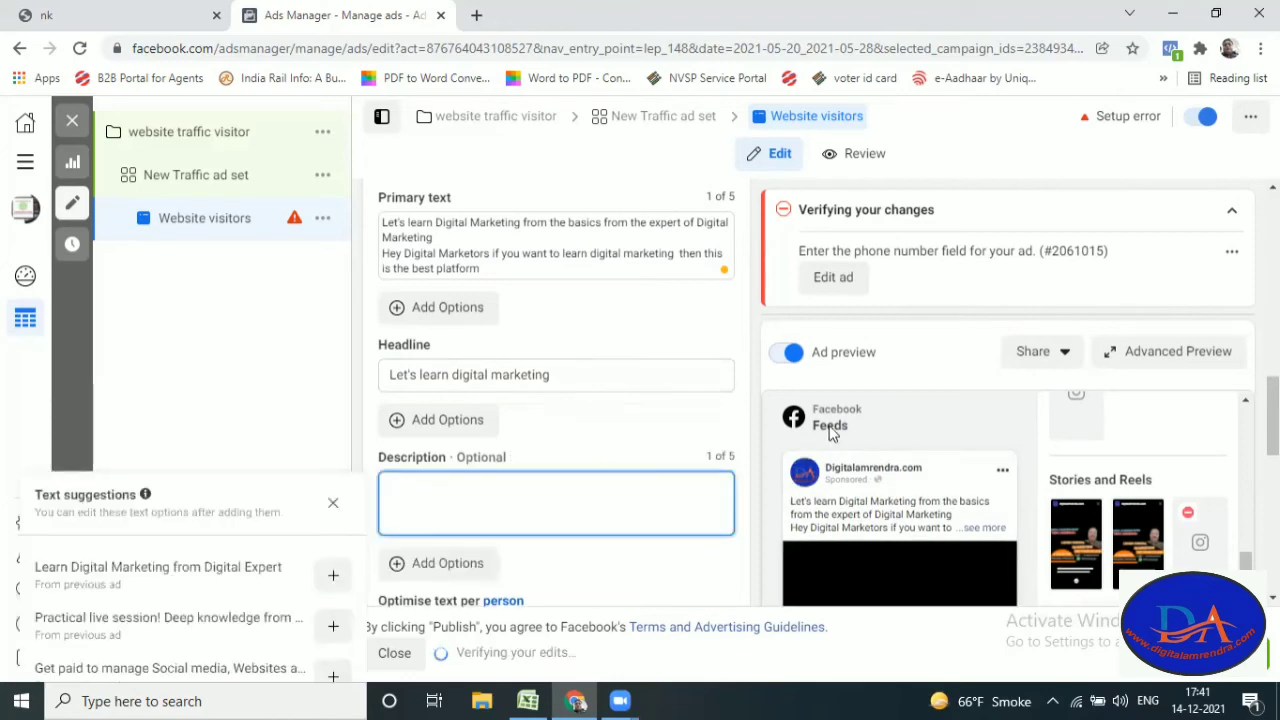
Step: Check the Facebook feed preview with its primary text expanded, and open the advanced preview of all placements
{"action": "scroll", "coordinate": [945, 443], "scroll_direction": "down", "scroll_amount": 10}
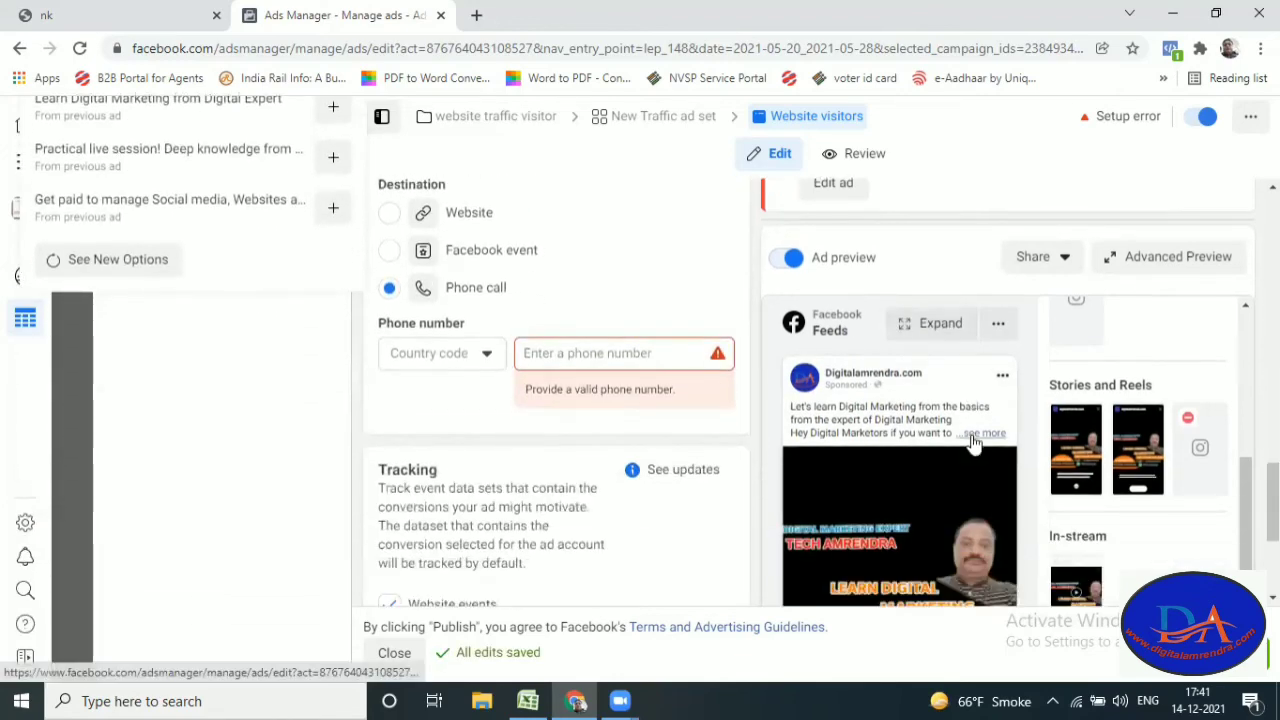
{"action": "scroll", "coordinate": [975, 443], "scroll_direction": "down", "scroll_amount": 2}
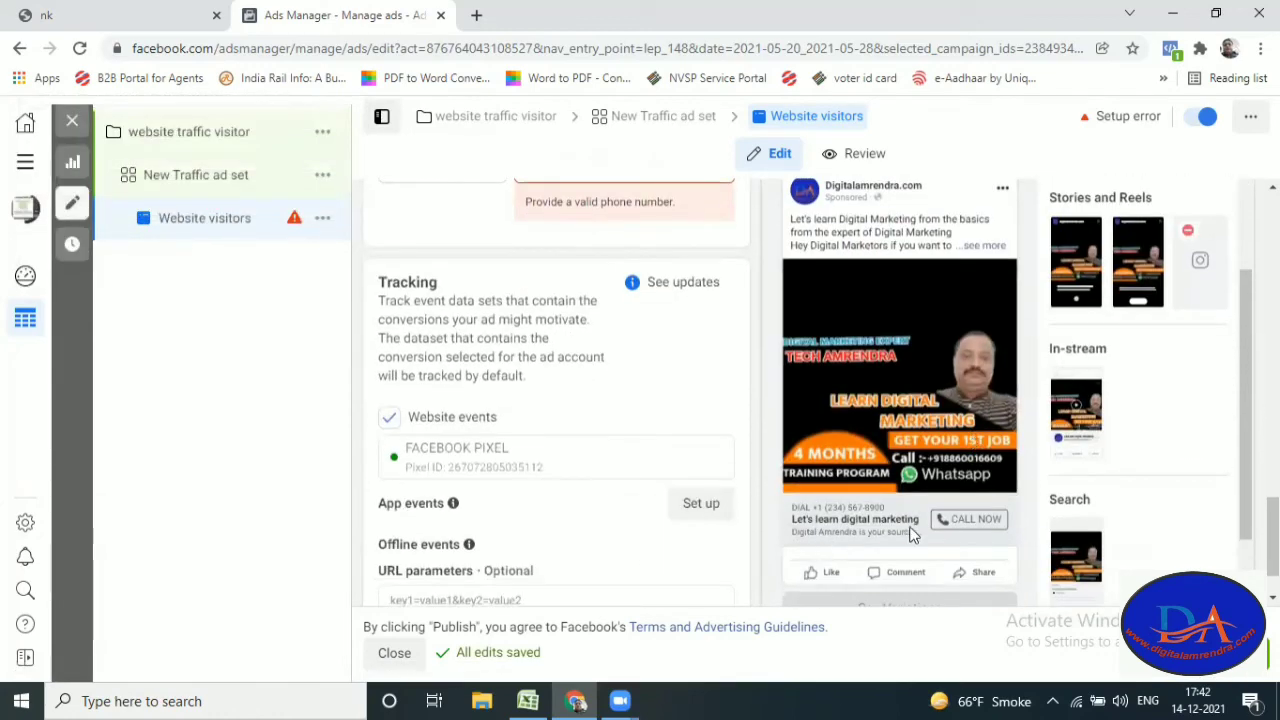
{"action": "scroll", "coordinate": [908, 521], "scroll_direction": "up", "scroll_amount": 3}
{"action": "scroll", "coordinate": [900, 510], "scroll_direction": "down", "scroll_amount": 3}
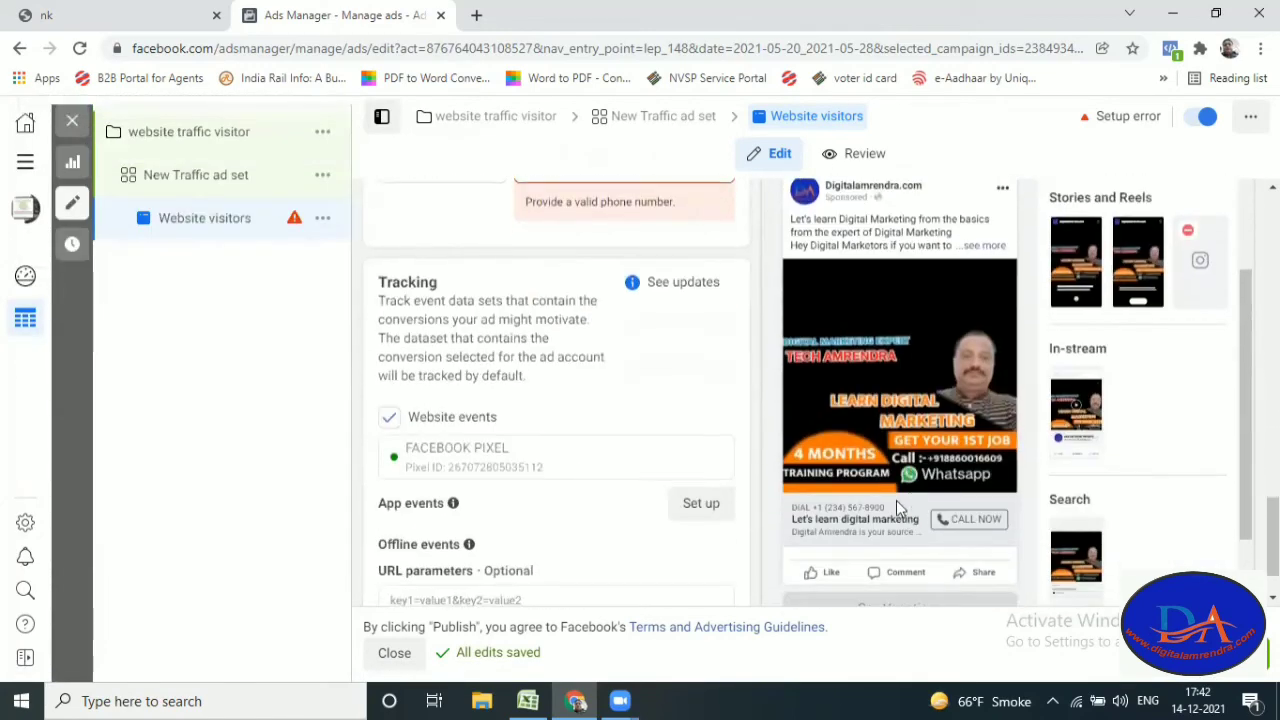
{"action": "left_click", "coordinate": [994, 247]}
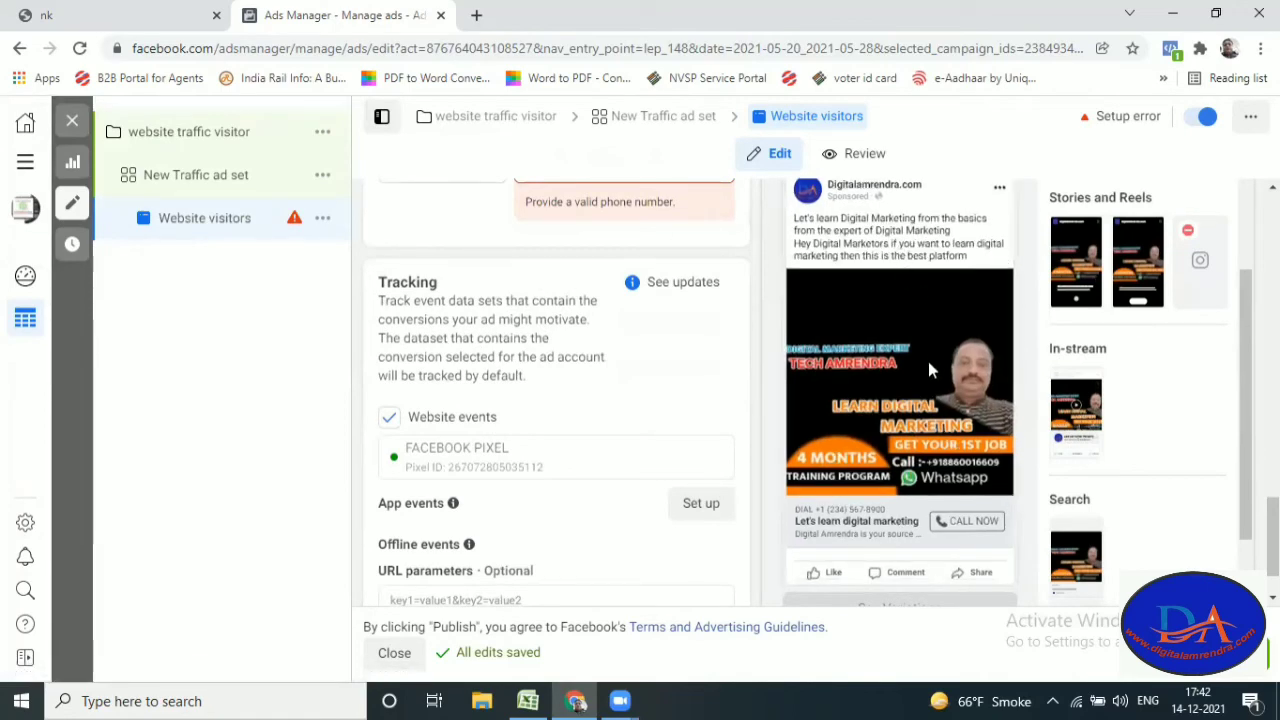
{"action": "scroll", "coordinate": [928, 361], "scroll_direction": "up", "scroll_amount": 3}
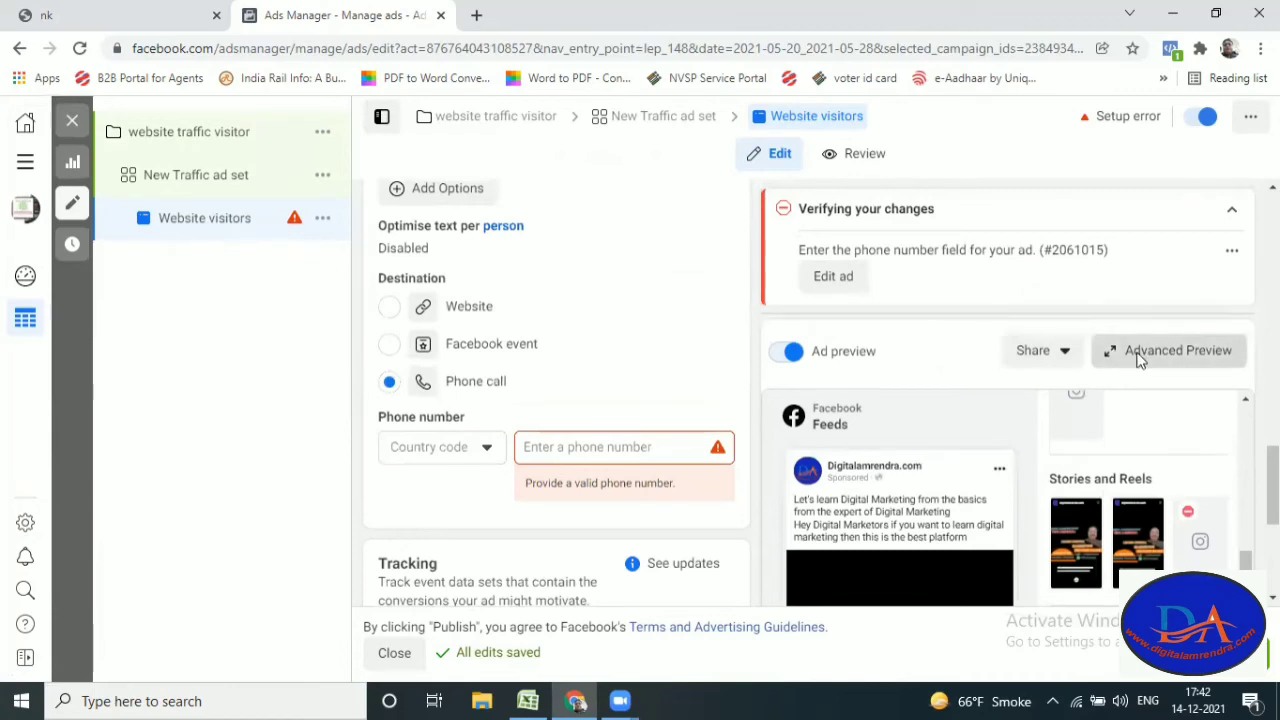
{"action": "left_click", "coordinate": [1140, 358]}
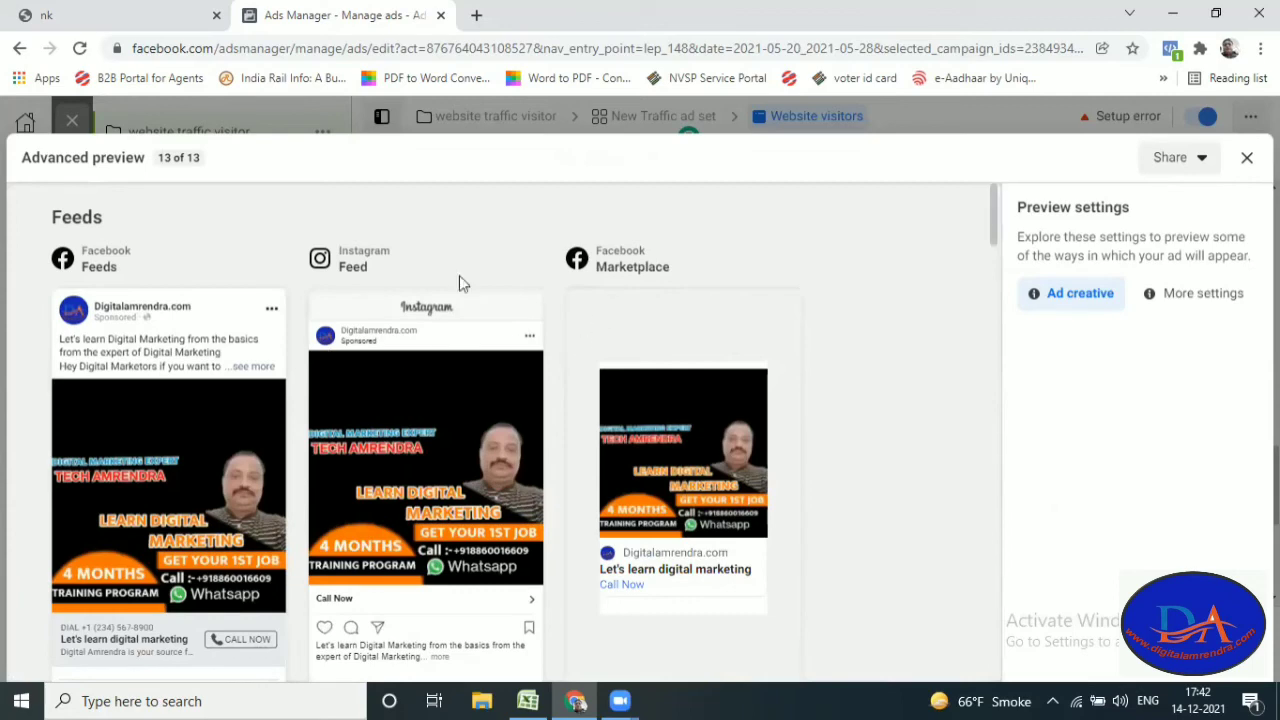
Step: Review the ad in every placement of the advanced preview, from feeds through stories, reels and in-stream videos, and close the preview
{"action": "scroll", "coordinate": [420, 405], "scroll_direction": "down", "scroll_amount": 2}
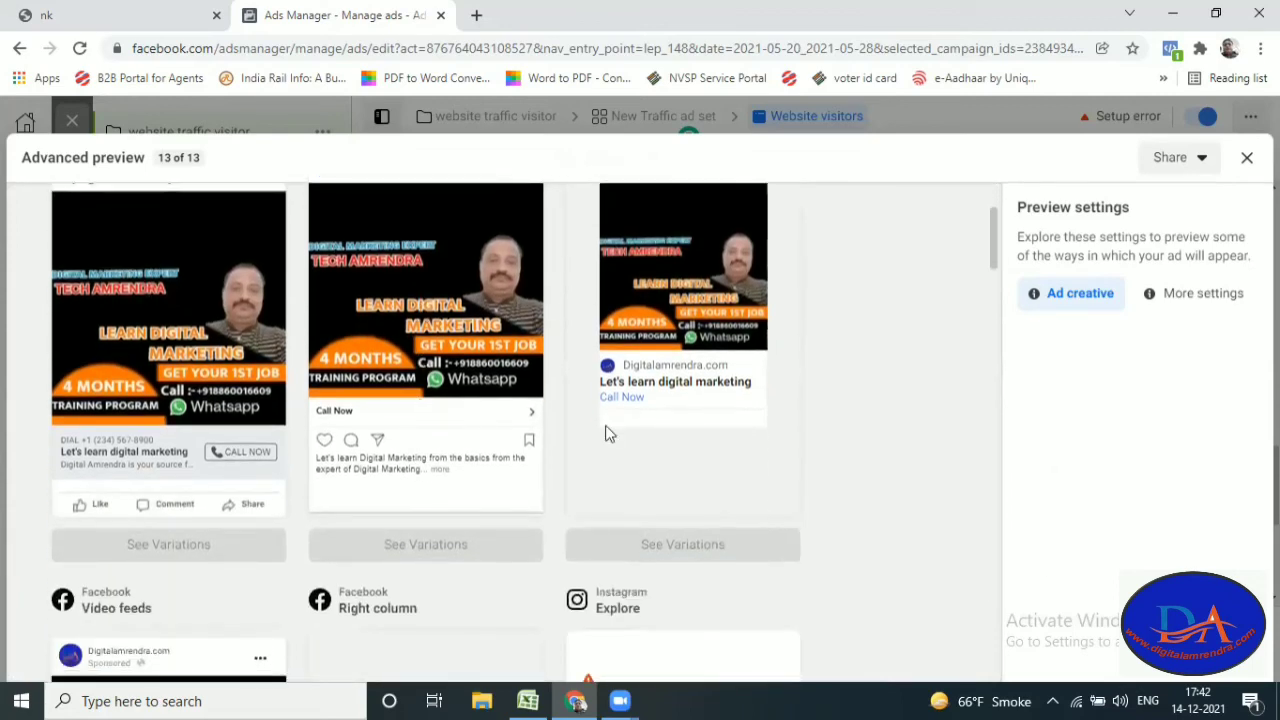
{"action": "scroll", "coordinate": [620, 420], "scroll_direction": "up", "scroll_amount": 2}
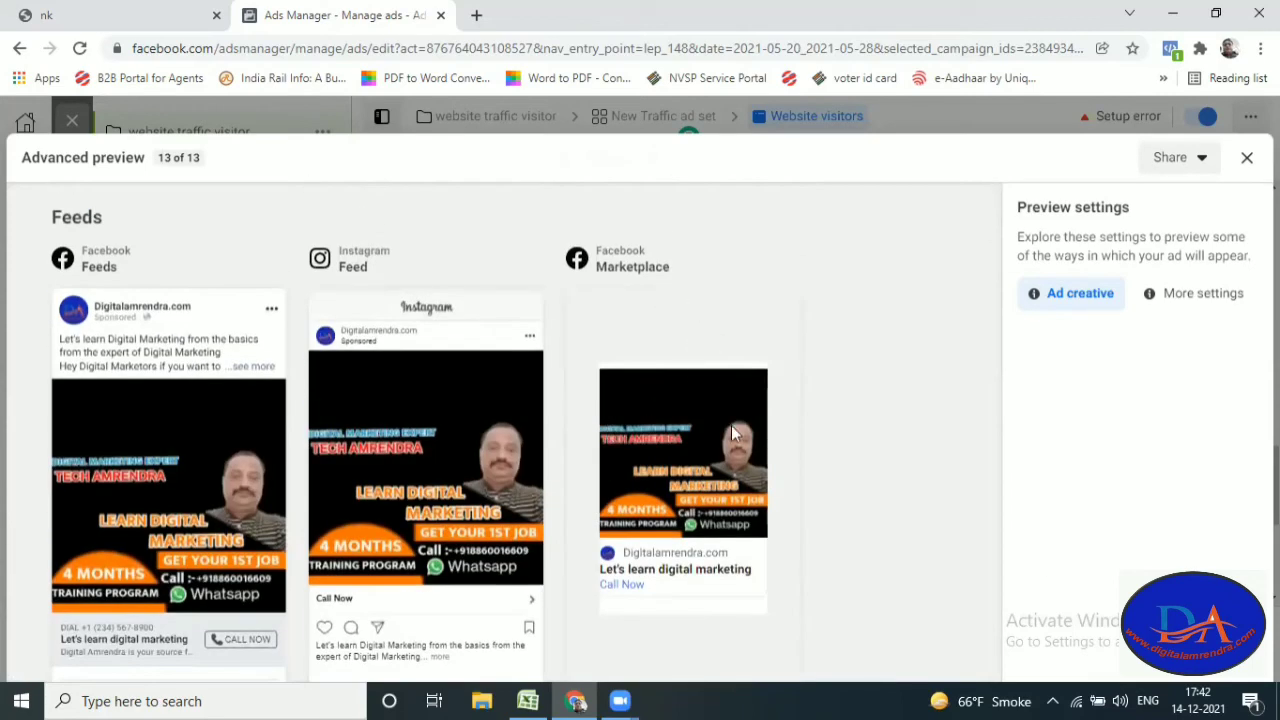
{"action": "scroll", "coordinate": [731, 428], "scroll_direction": "down", "scroll_amount": 4}
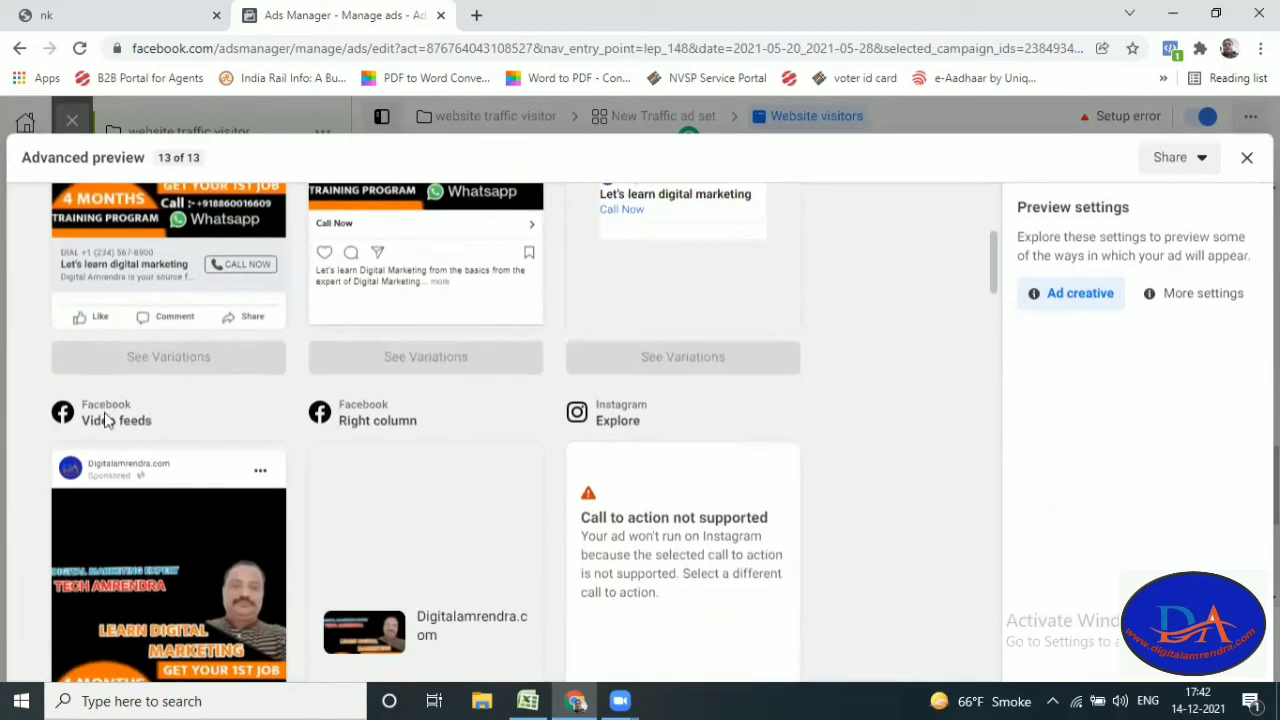
{"action": "scroll", "coordinate": [209, 445], "scroll_direction": "down", "scroll_amount": 2}
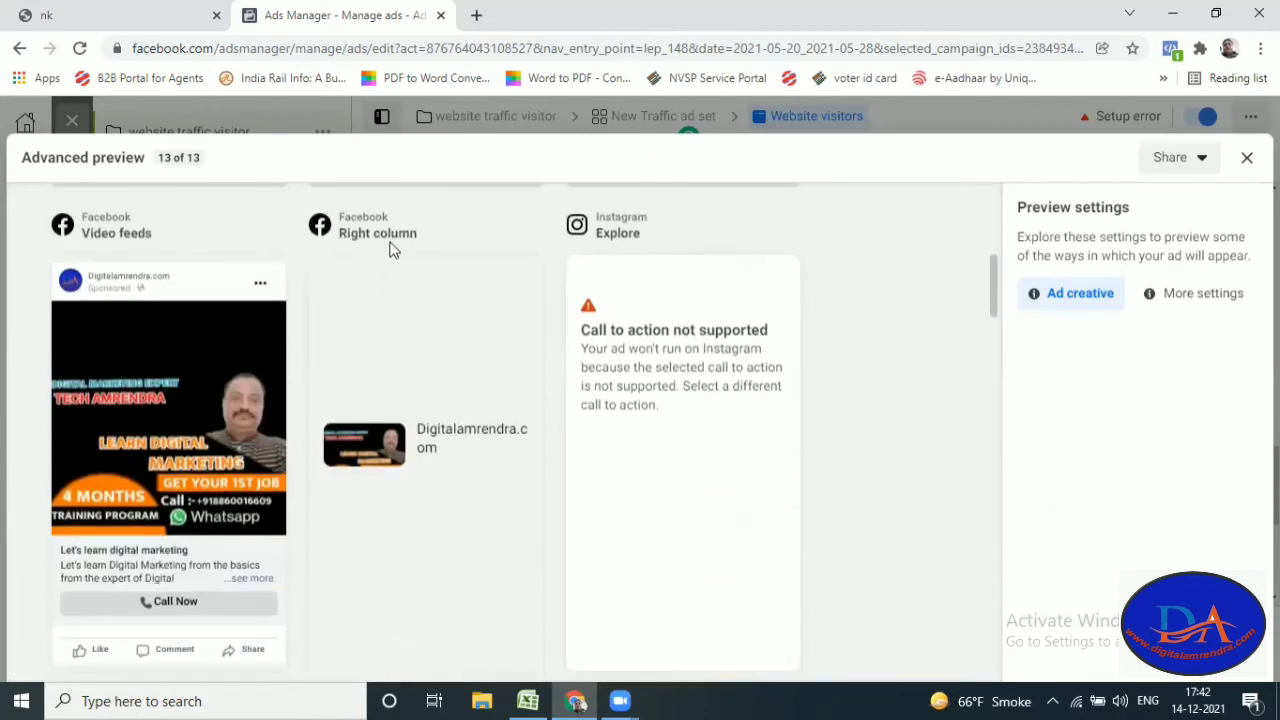
{"action": "scroll", "coordinate": [674, 323], "scroll_direction": "down", "scroll_amount": 7}
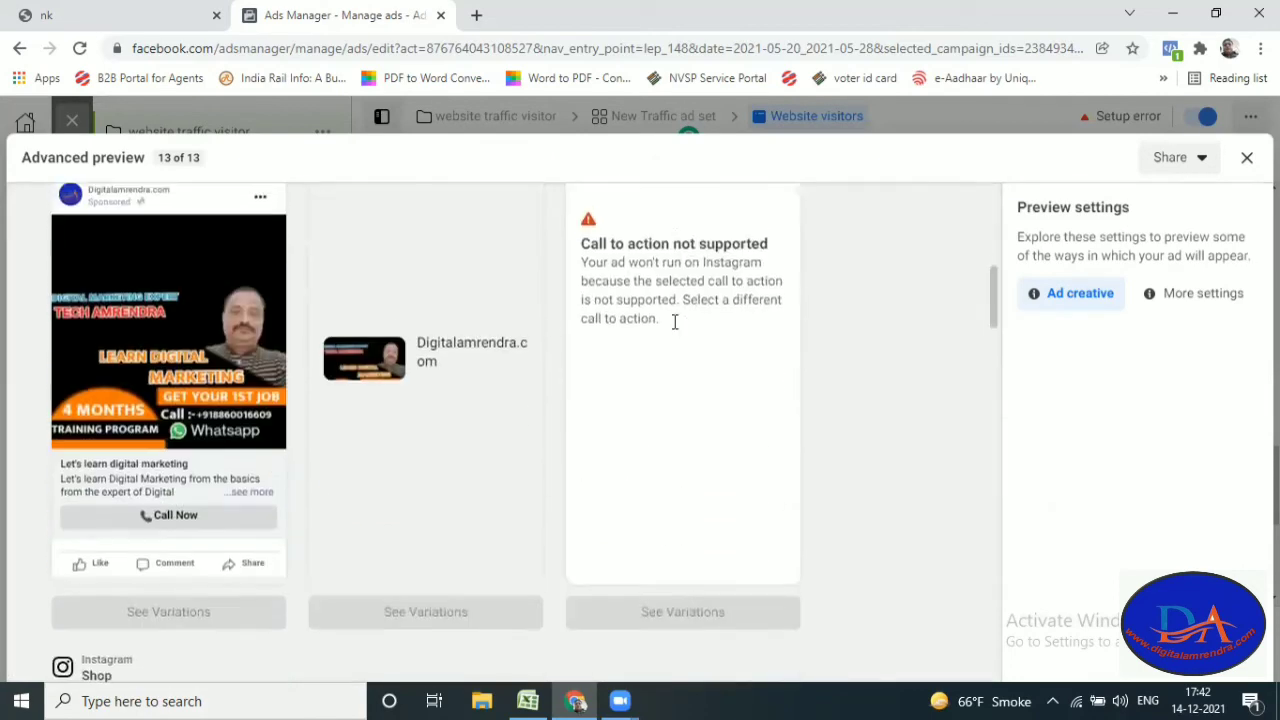
{"action": "scroll", "coordinate": [286, 357], "scroll_direction": "down", "scroll_amount": 7}
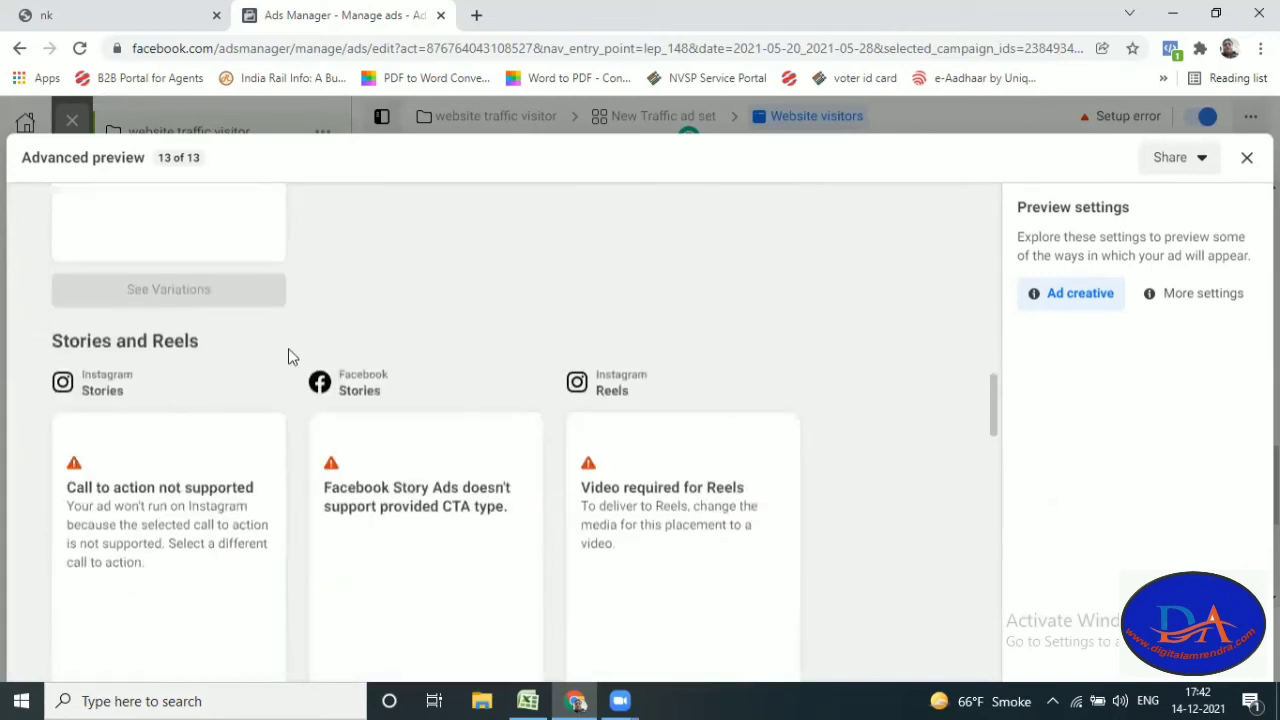
{"action": "scroll", "coordinate": [305, 368], "scroll_direction": "down", "scroll_amount": 3}
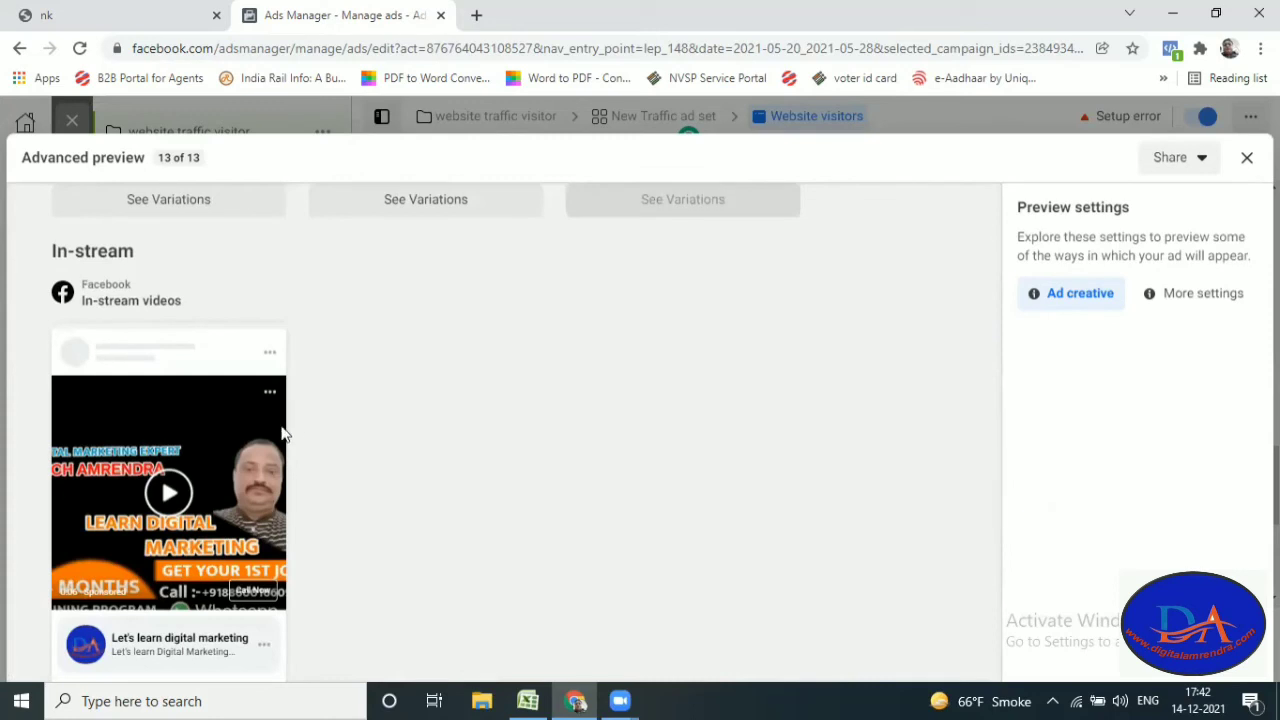
{"action": "scroll", "coordinate": [238, 452], "scroll_direction": "down", "scroll_amount": 1}
{"action": "left_click", "coordinate": [172, 400]}
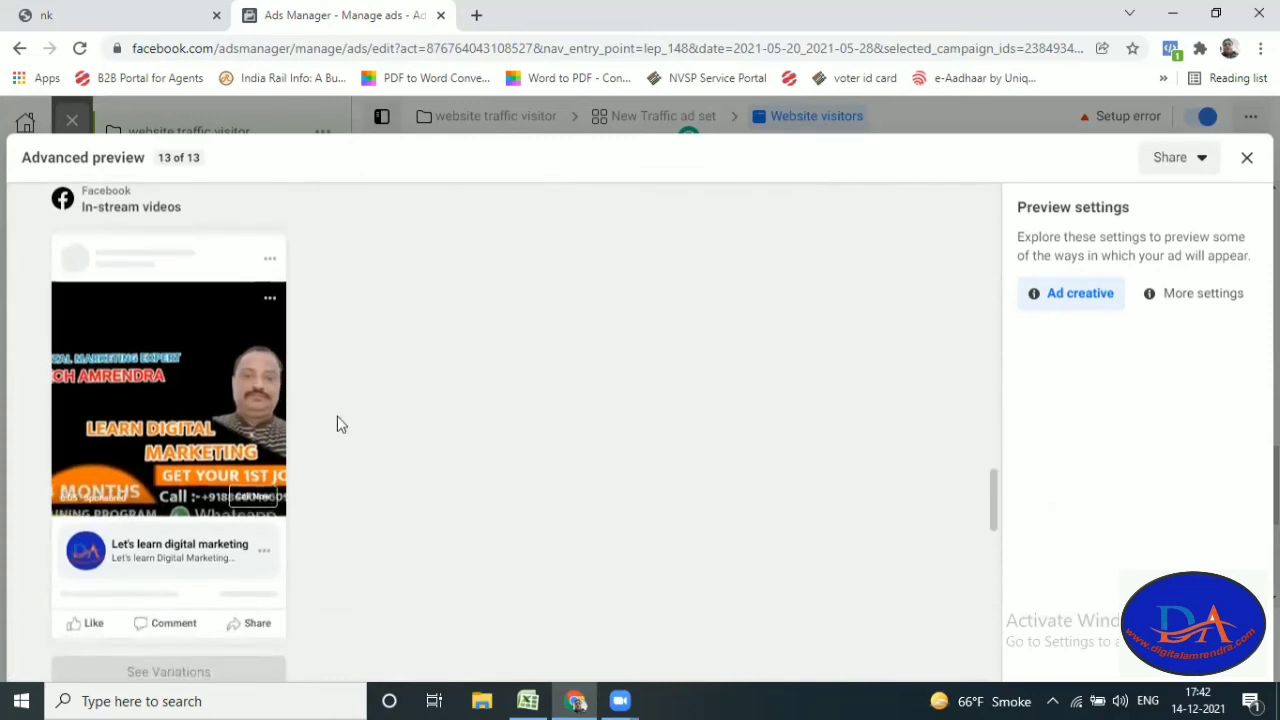
{"action": "scroll", "coordinate": [339, 416], "scroll_direction": "down", "scroll_amount": 3}
{"action": "scroll", "coordinate": [339, 423], "scroll_direction": "up", "scroll_amount": 3}
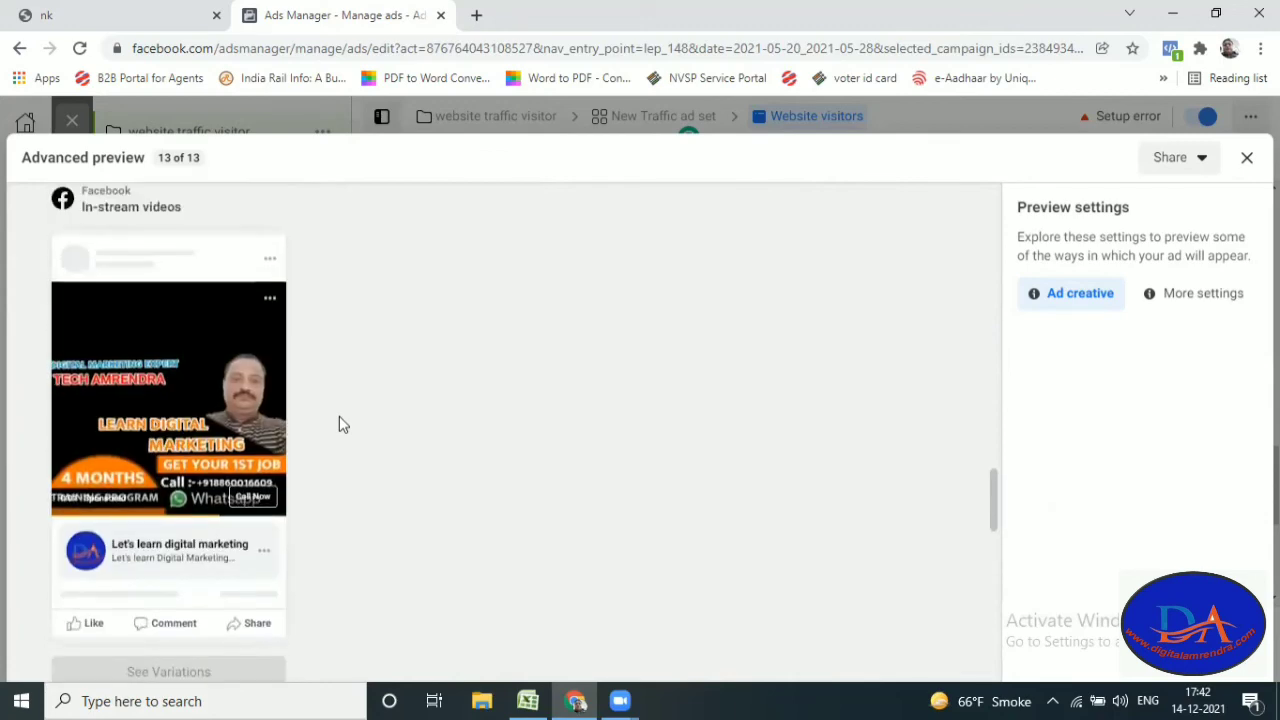
{"action": "scroll", "coordinate": [339, 423], "scroll_direction": "down", "scroll_amount": 3}
{"action": "scroll", "coordinate": [339, 420], "scroll_direction": "down", "scroll_amount": 10}
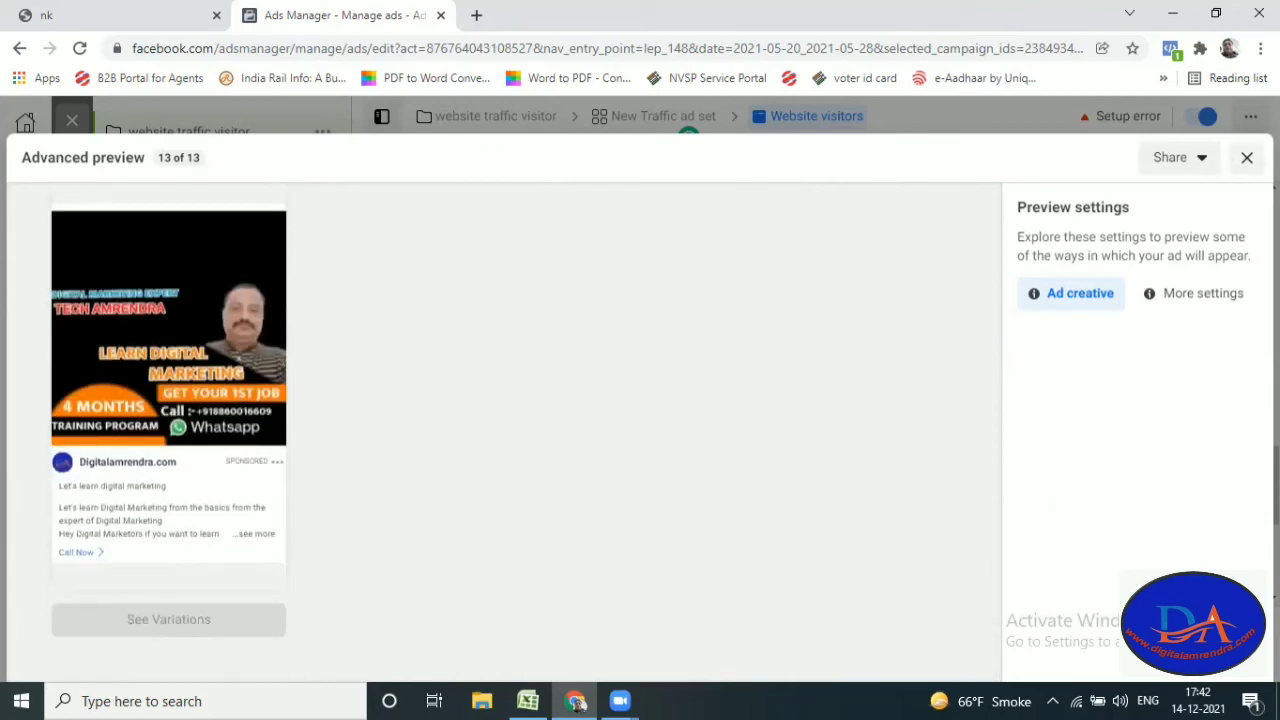
{"action": "left_click", "coordinate": [1247, 157]}
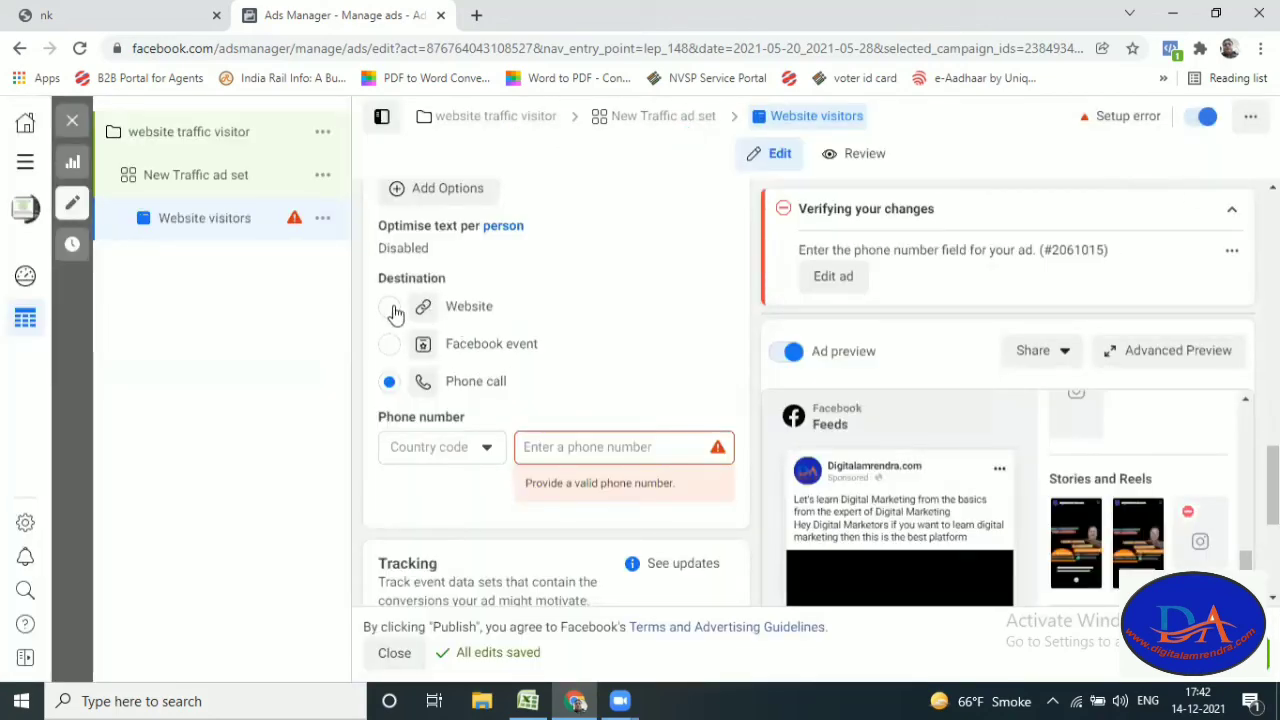
{"action": "scroll", "coordinate": [395, 312], "scroll_direction": "up", "scroll_amount": 2}
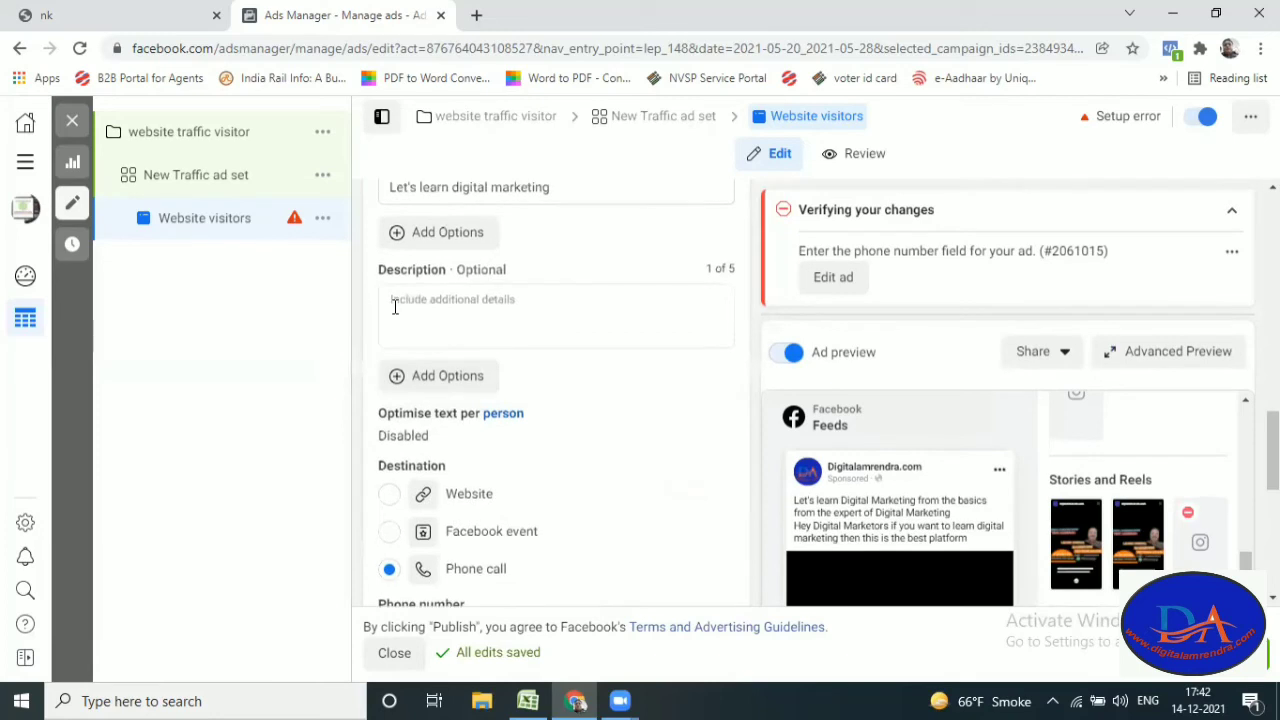
{"action": "left_click", "coordinate": [389, 505]}
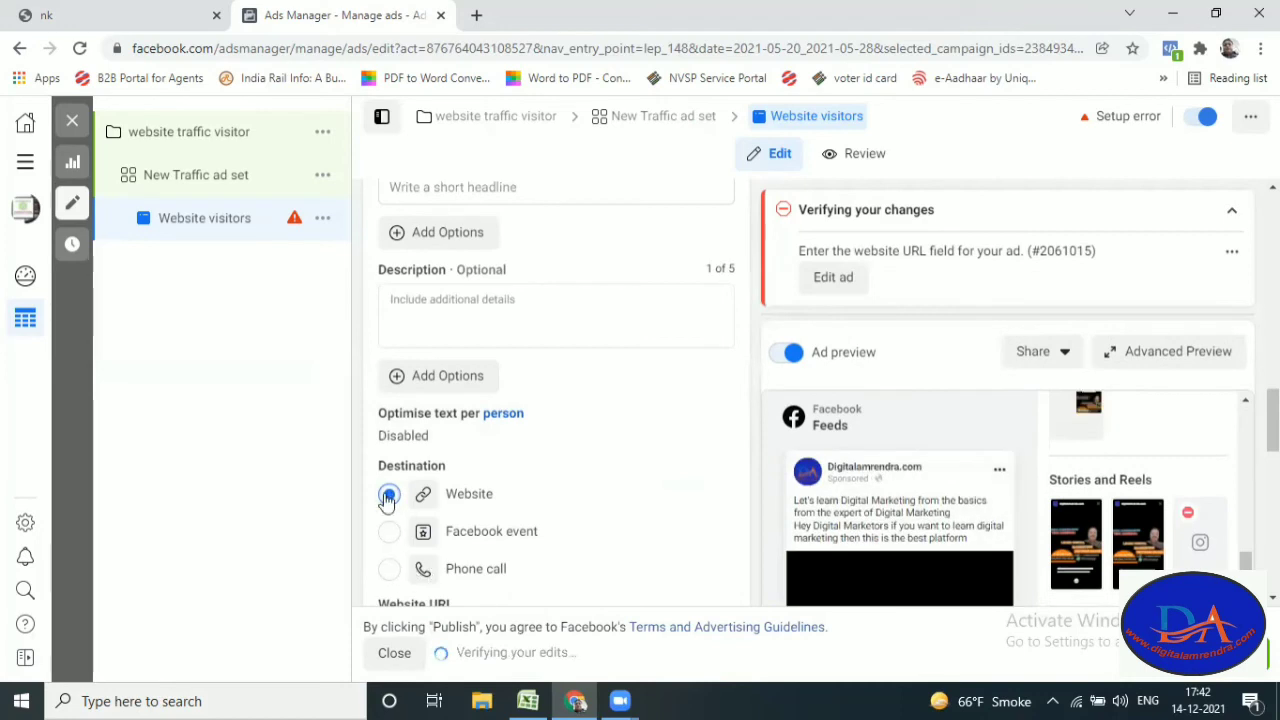
{"action": "scroll", "coordinate": [575, 485], "scroll_direction": "down", "scroll_amount": 2}
{"action": "left_click", "coordinate": [462, 446]}
{"action": "type", "text": "www.digitalamrendra.com"}
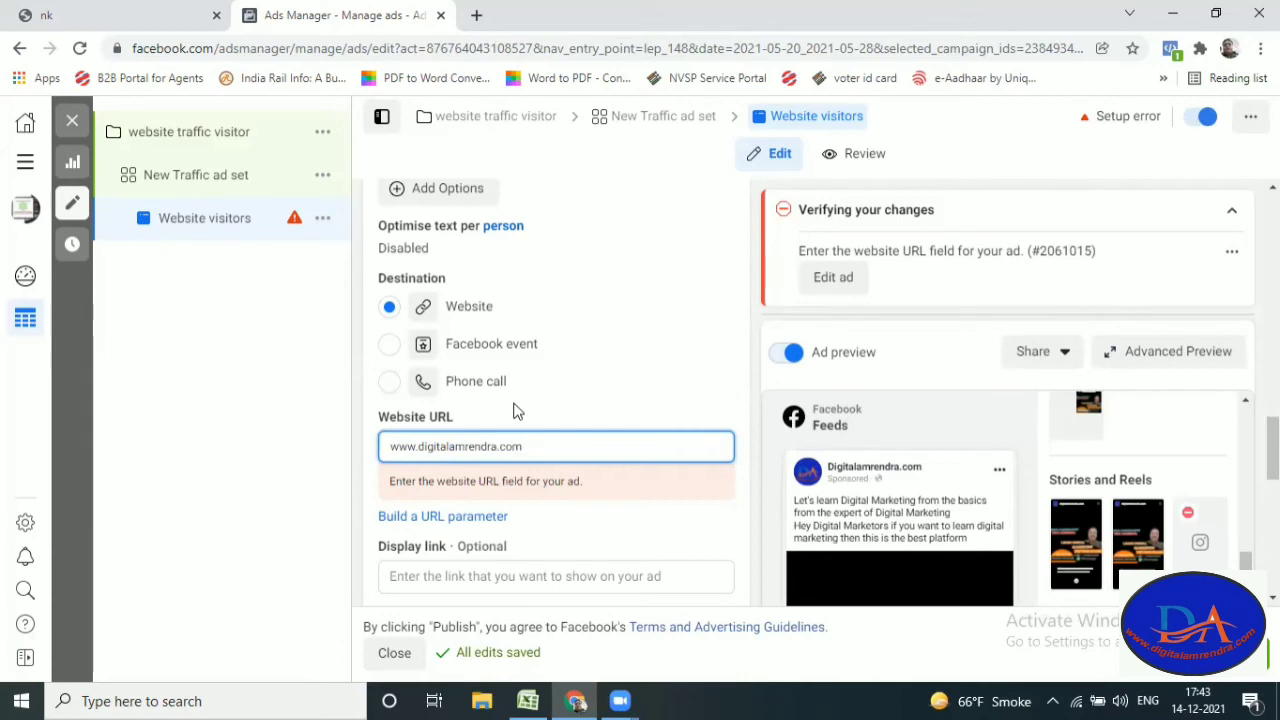
{"action": "left_click", "coordinate": [322, 491]}
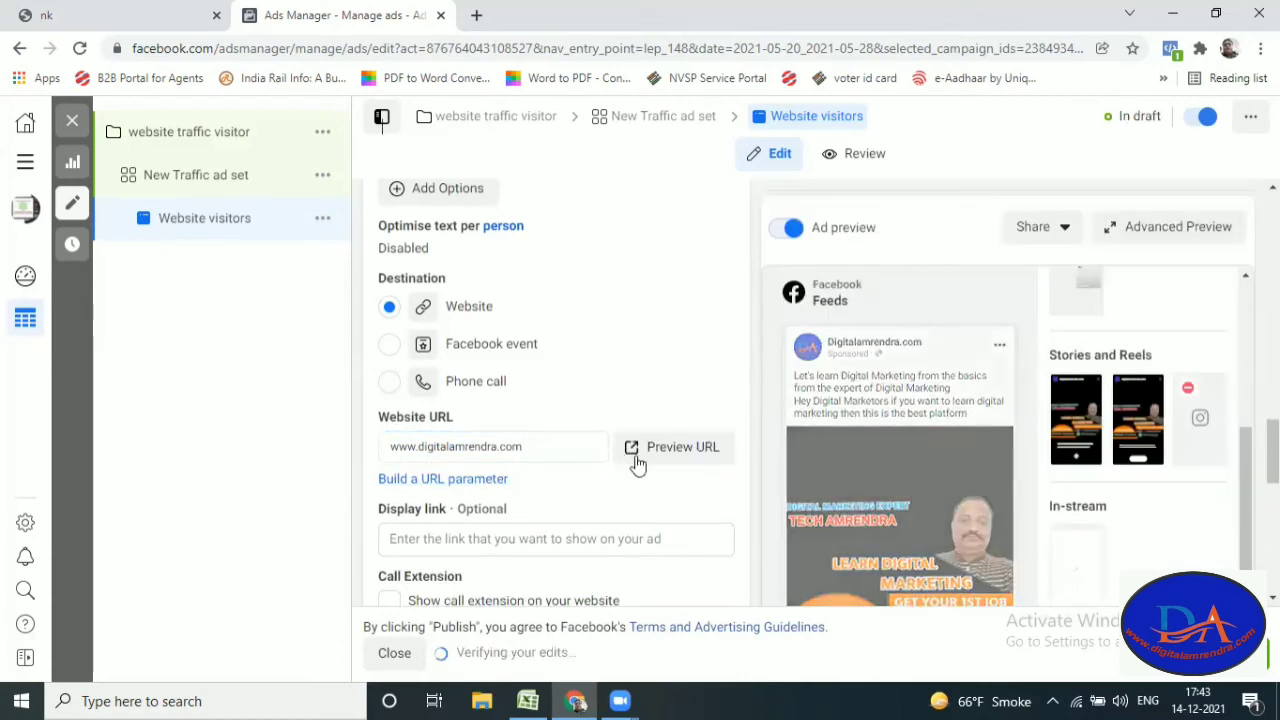